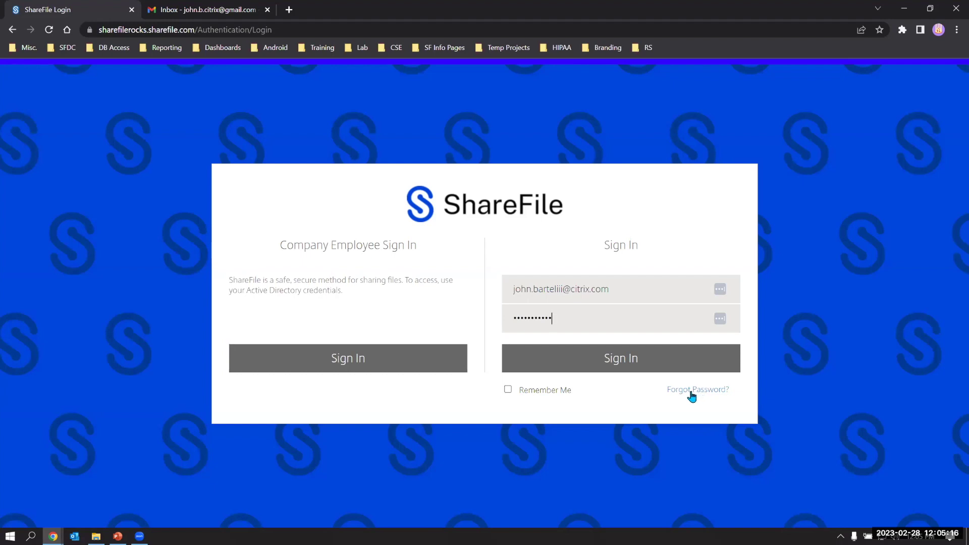
- Sign in with the entered account credentials and view the tutorial categories on the dashboard
click(659, 368)
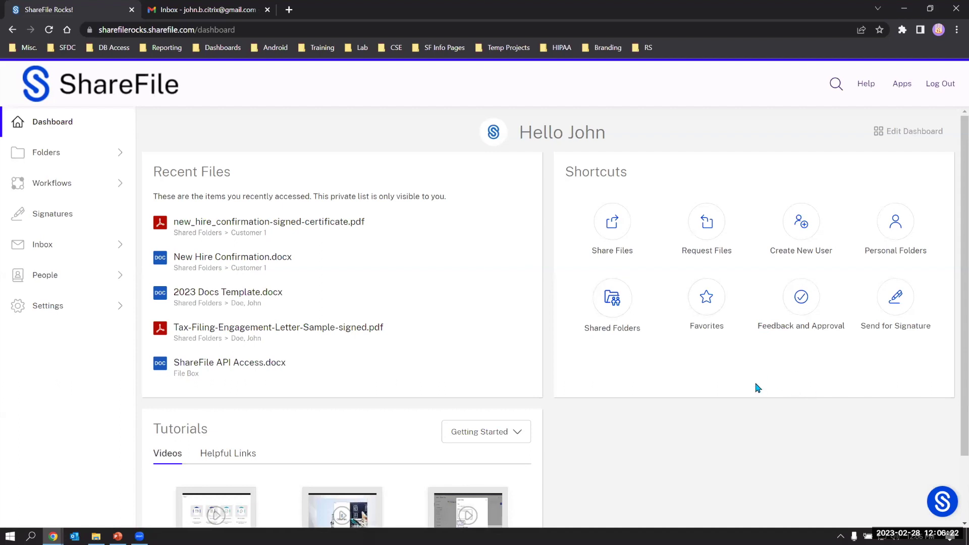
scroll(752, 389, down, 2)
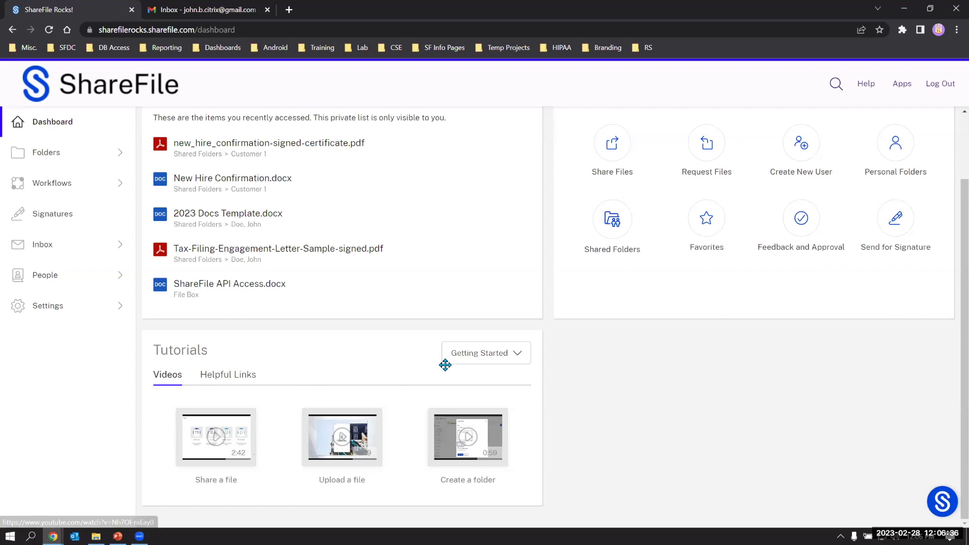
click(465, 355)
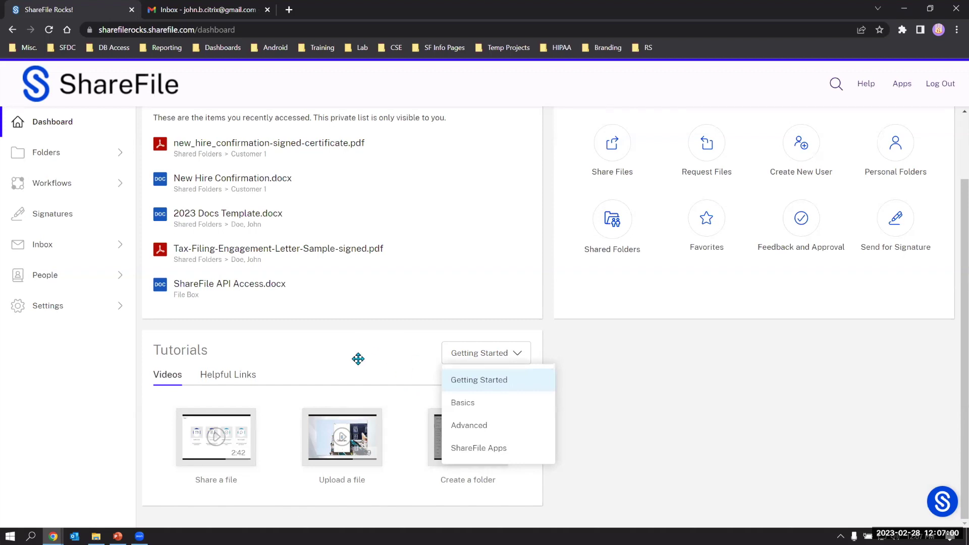
scroll(358, 359, up, 1)
scroll(363, 367, up, 1)
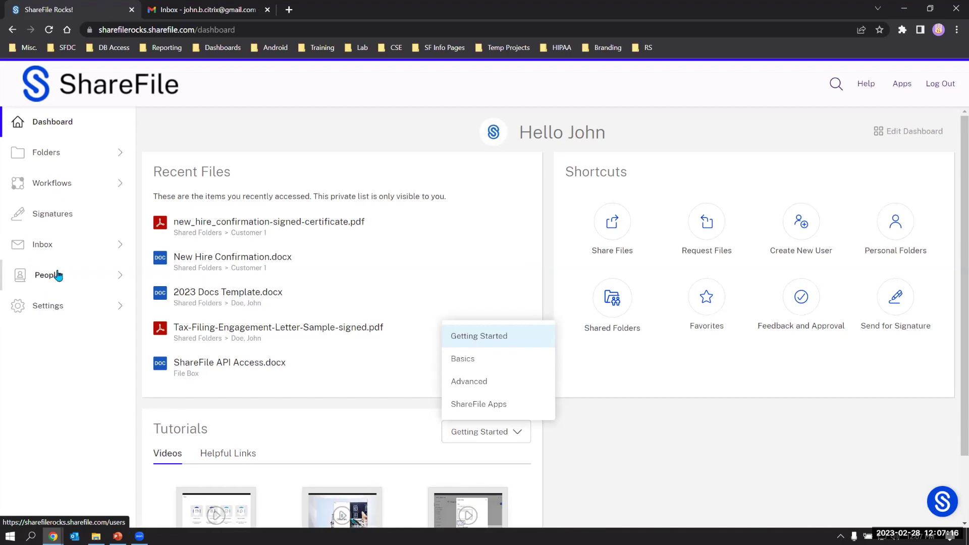
- Browse Personal Folders and the shared Customer 1 folder, selecting My Docs and Taxes 2021 to view the available actions
click(61, 158)
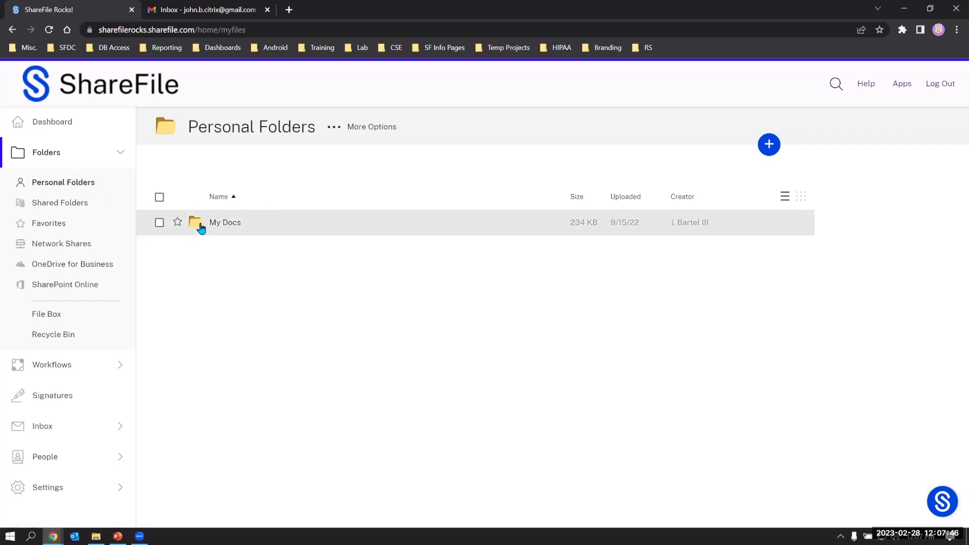
click(201, 229)
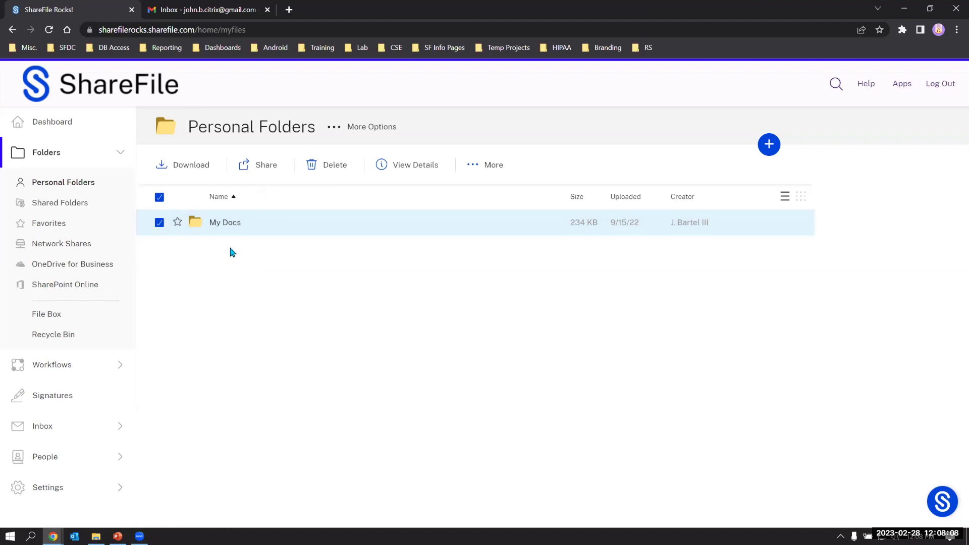
click(88, 209)
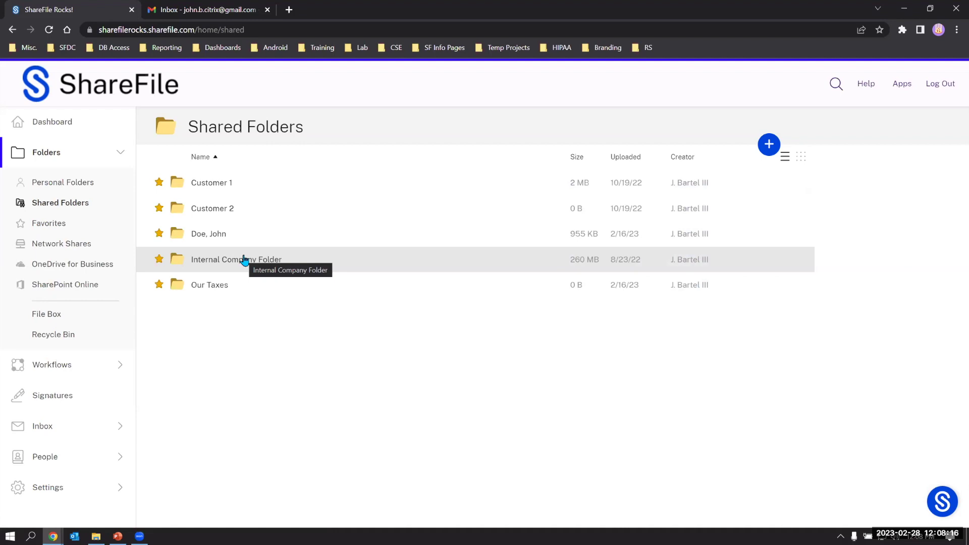
click(207, 188)
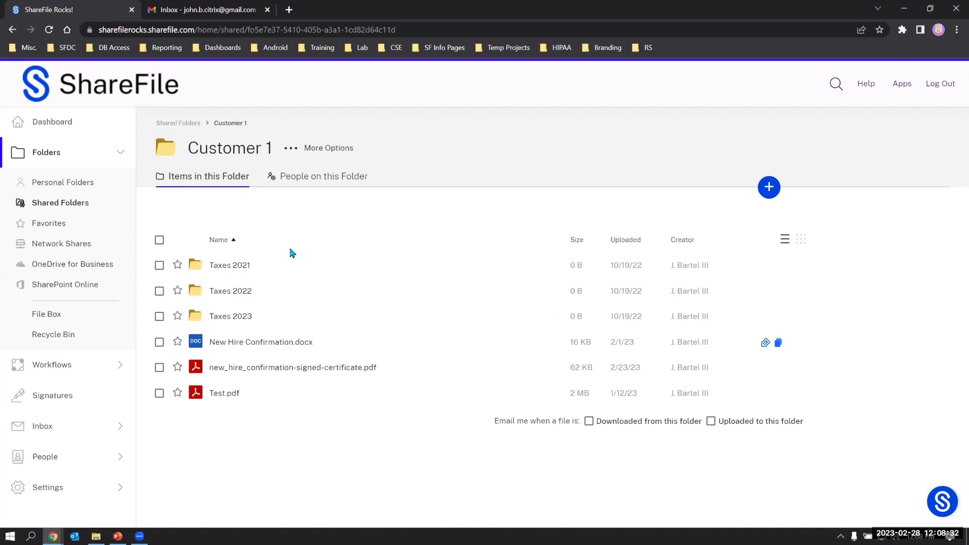
click(160, 266)
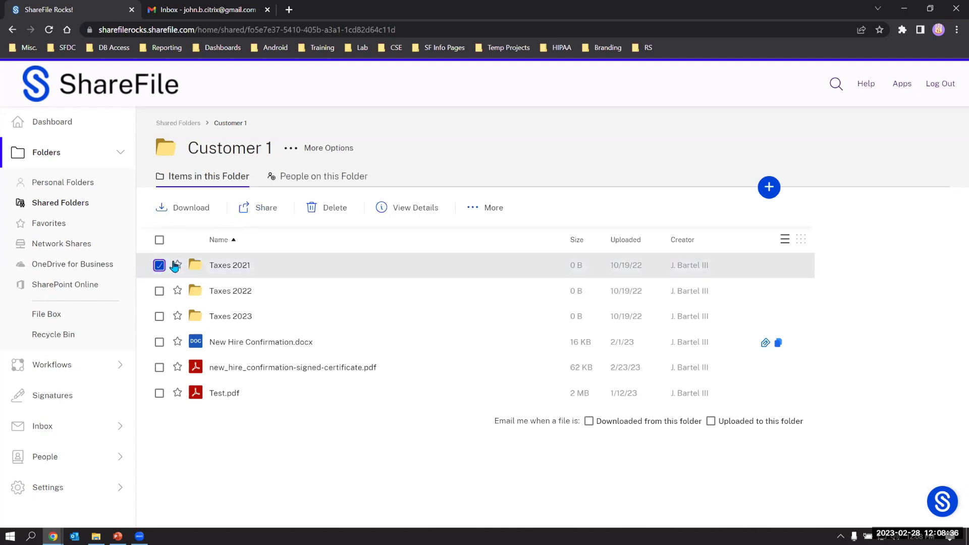
click(159, 265)
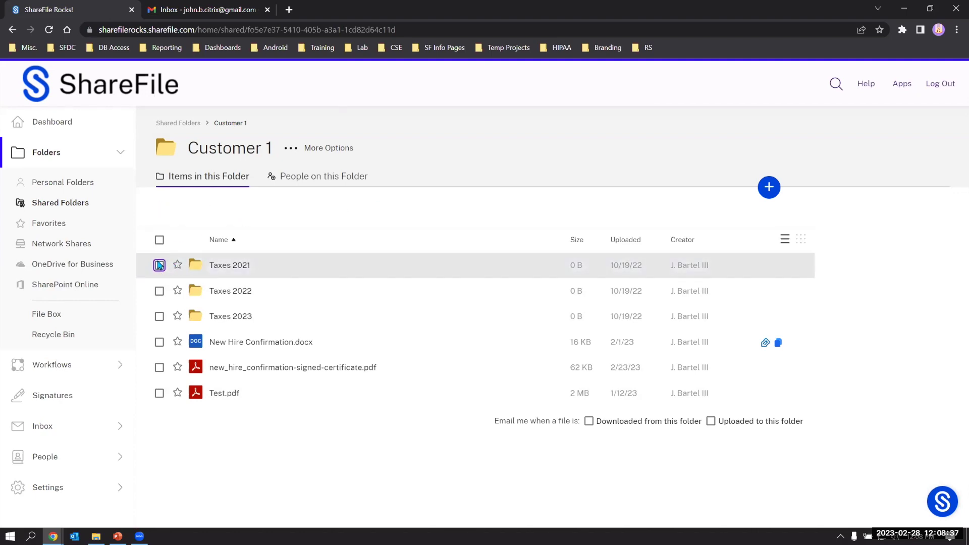
- Mark the My Docs personal folder as a favorite and open the Favorites list
click(55, 224)
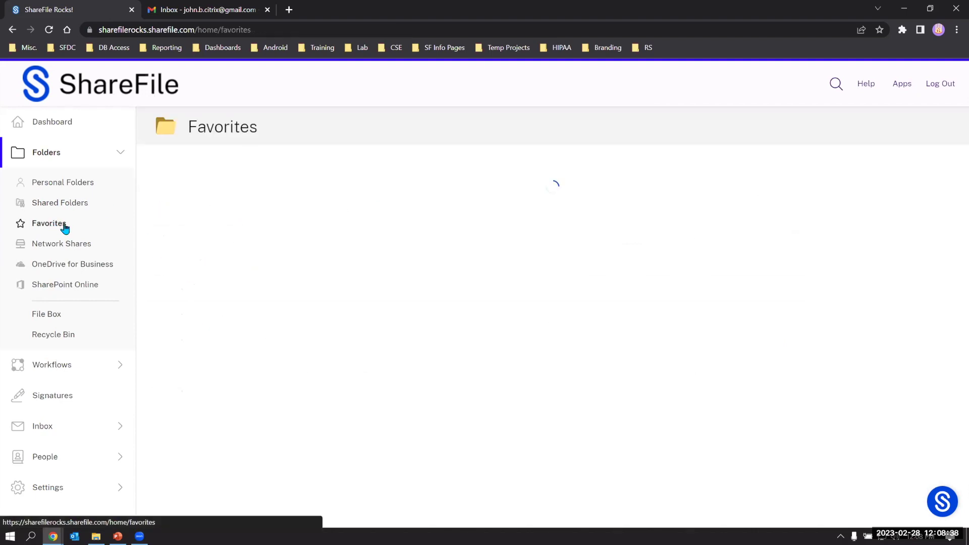
click(69, 185)
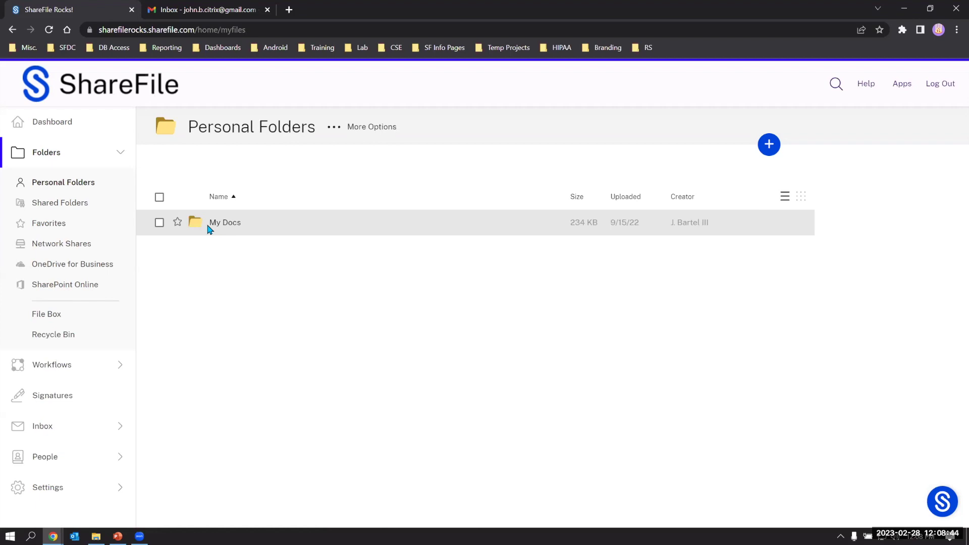
click(178, 226)
click(78, 230)
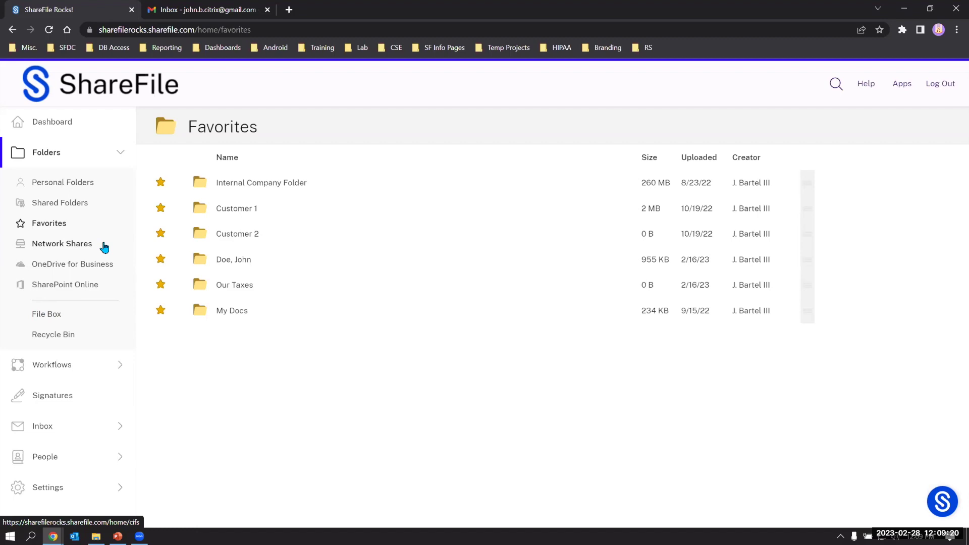
- View the OneDrive for Business and SharePoint Online connector pages
click(93, 266)
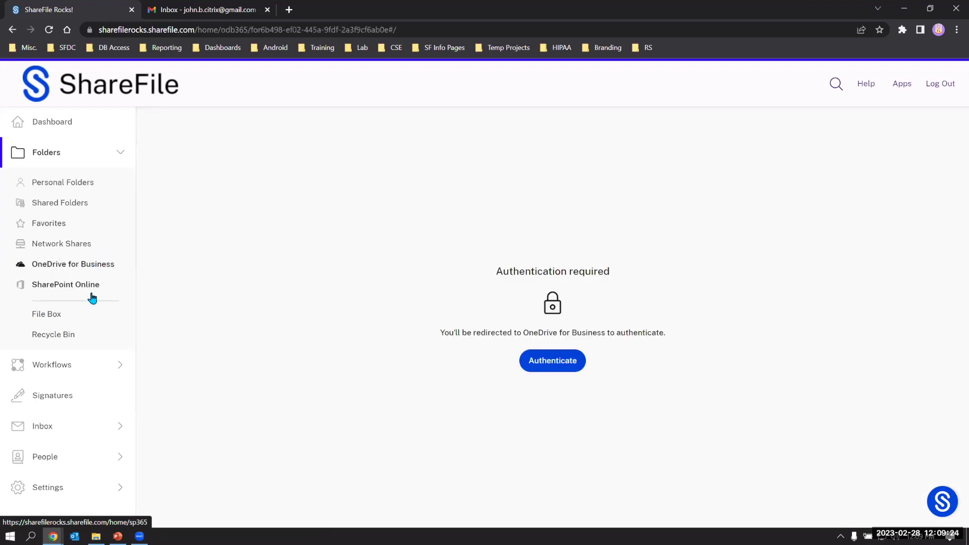
click(86, 285)
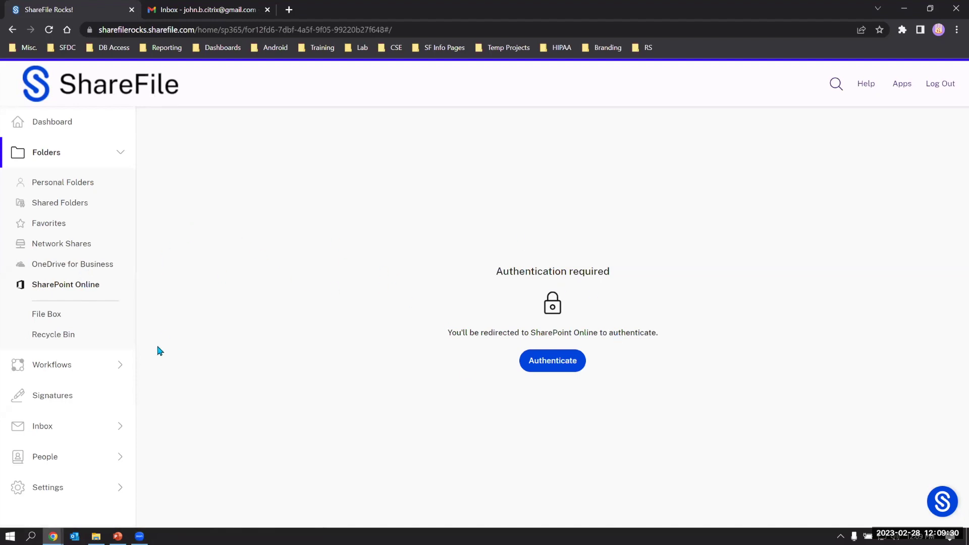
- Examine the File Box expiration policy and the additional actions for the first ShareFile API Access.docx
click(108, 322)
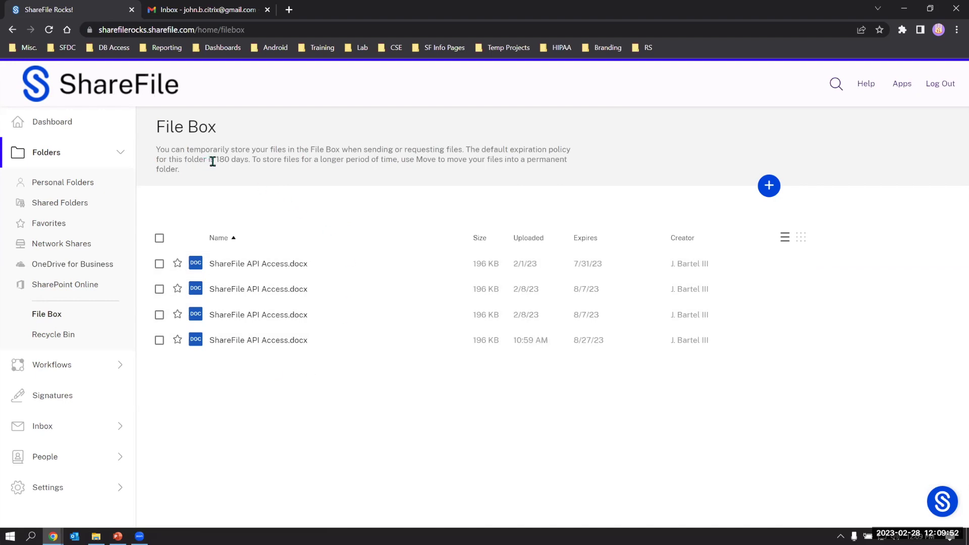
drag(216, 161, 232, 160)
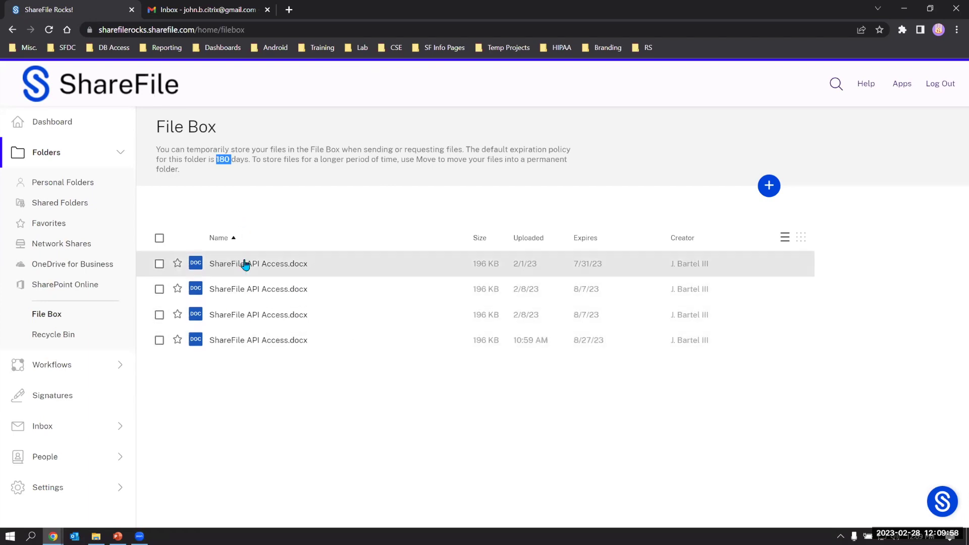
click(159, 264)
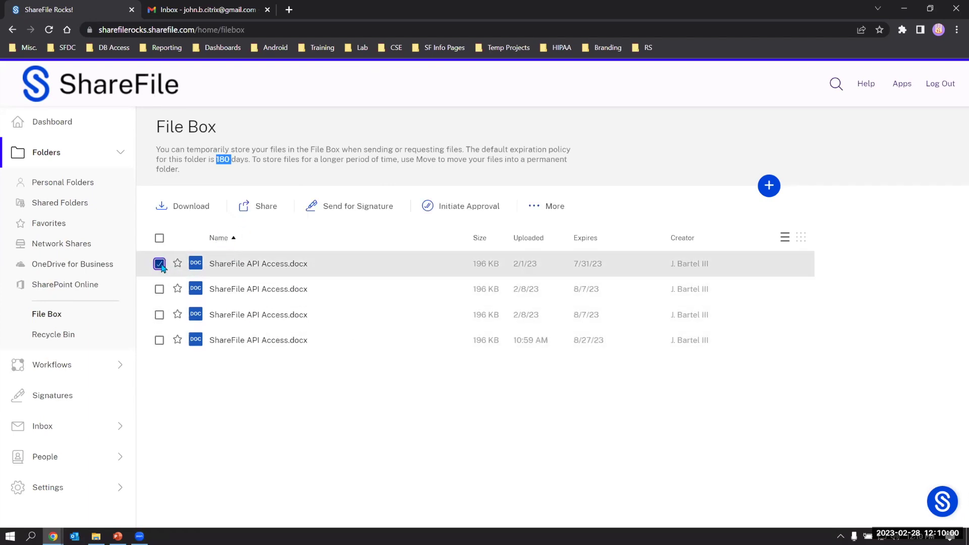
click(535, 207)
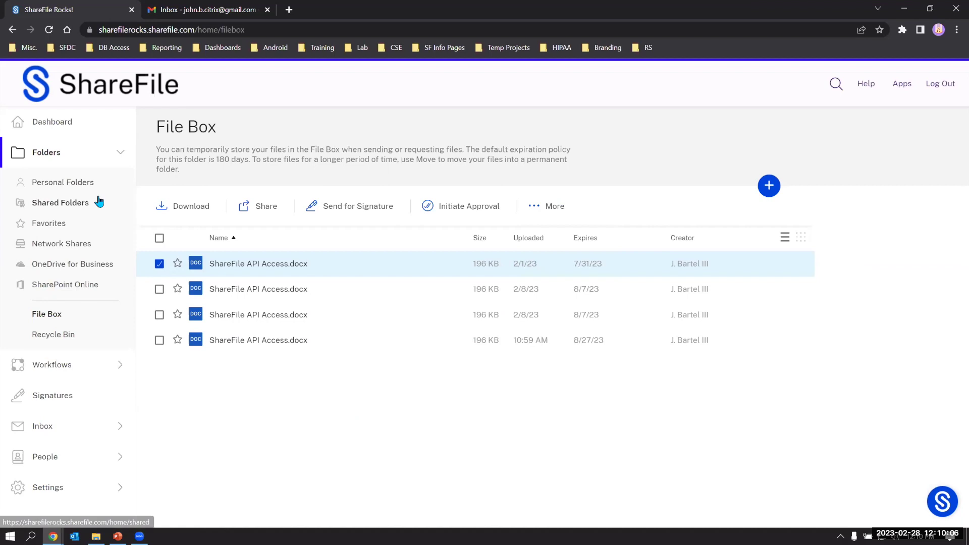
- Open the Recycle Bin and select the first Offer Letter.docx to view its restore and permanent deletion options
click(64, 336)
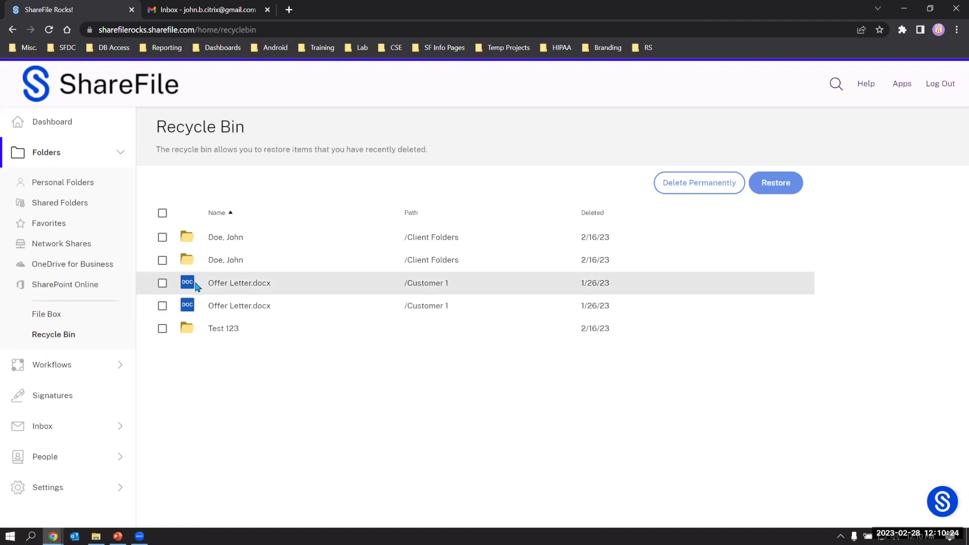
click(162, 283)
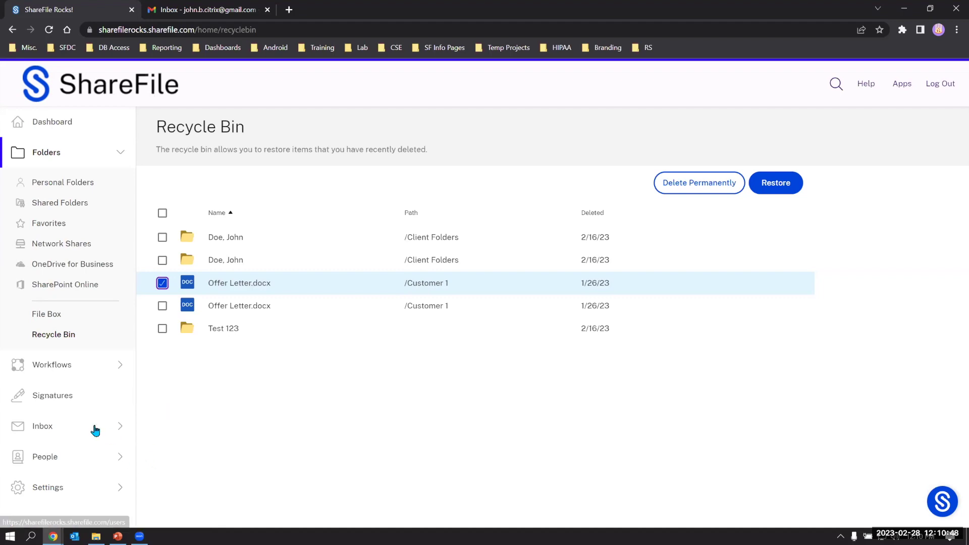
- Look at the Inbox subsections and review the profile, password, email and notification options in Personal Settings
click(76, 428)
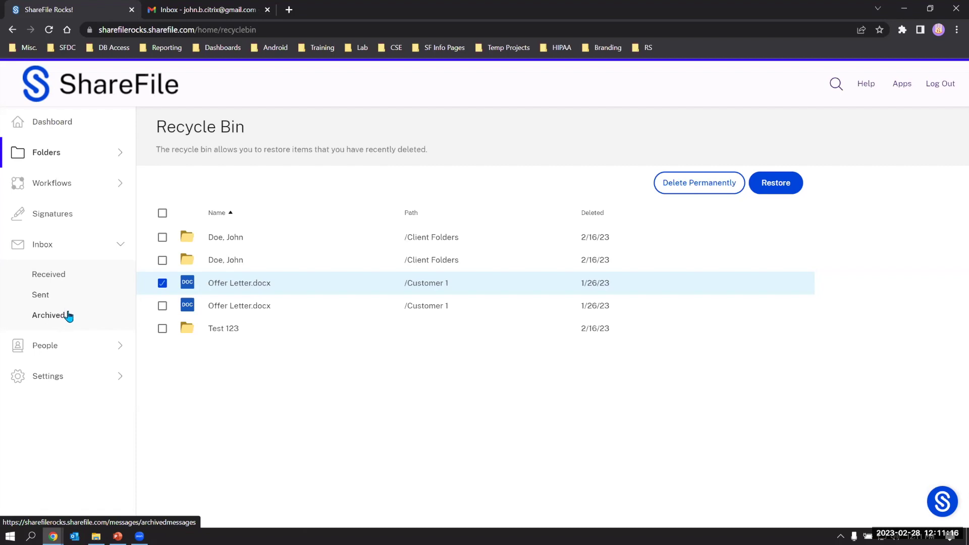
click(59, 380)
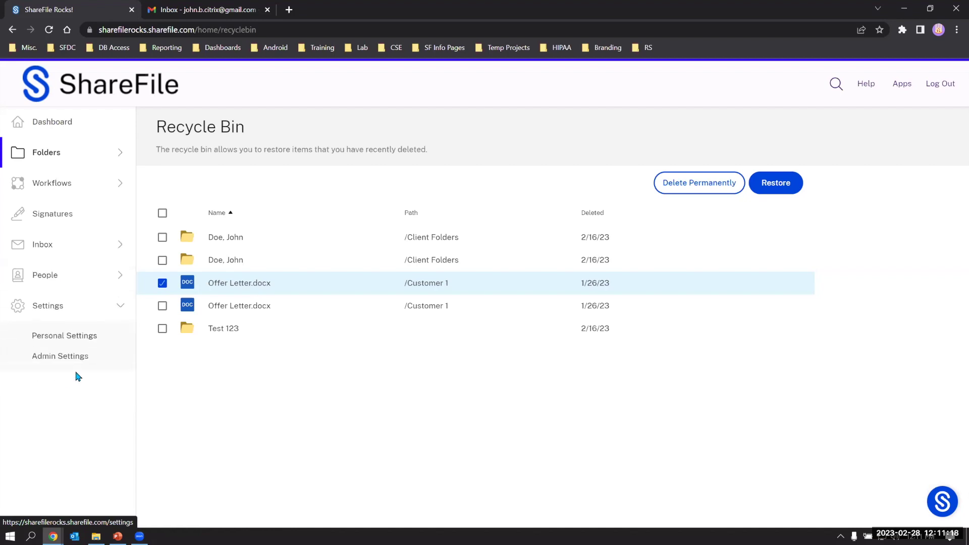
click(48, 343)
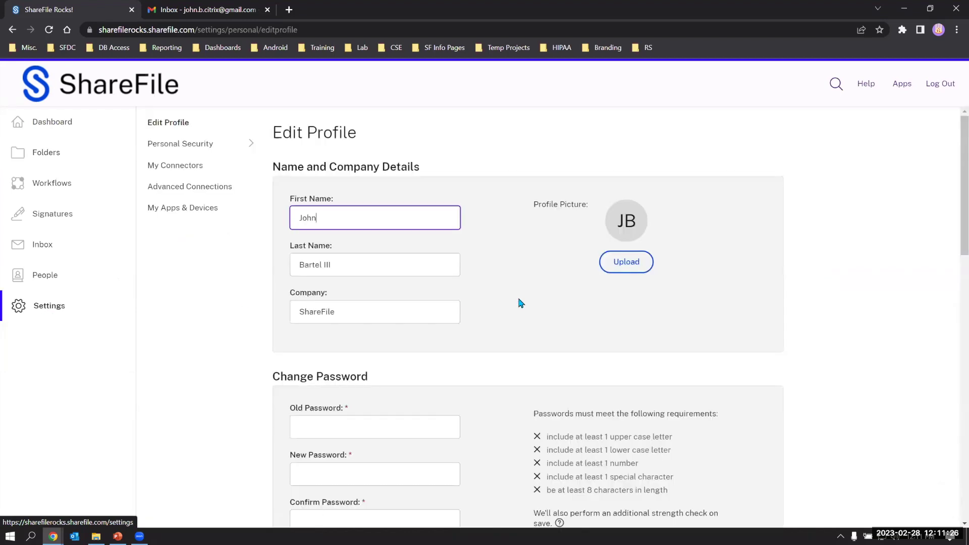
scroll(484, 323, down, 2)
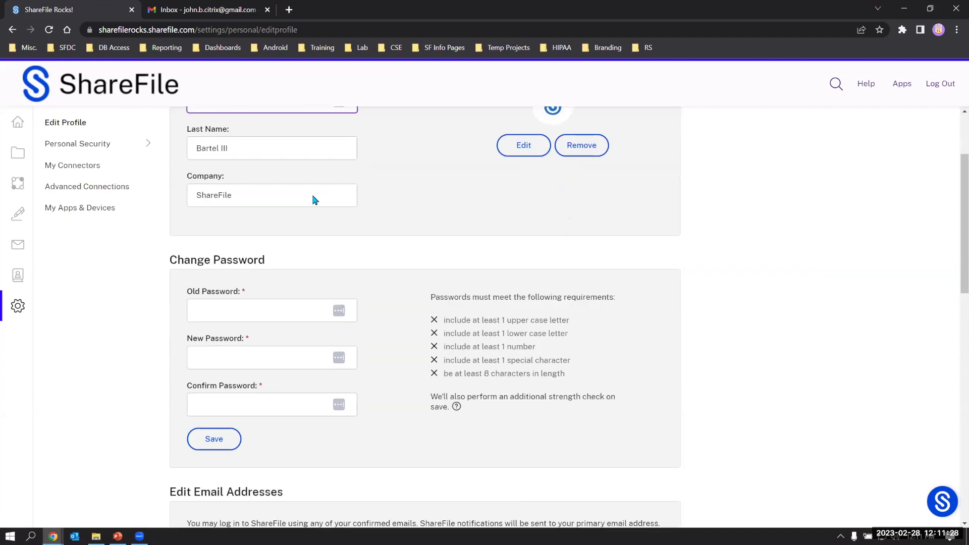
scroll(335, 309, down, 8)
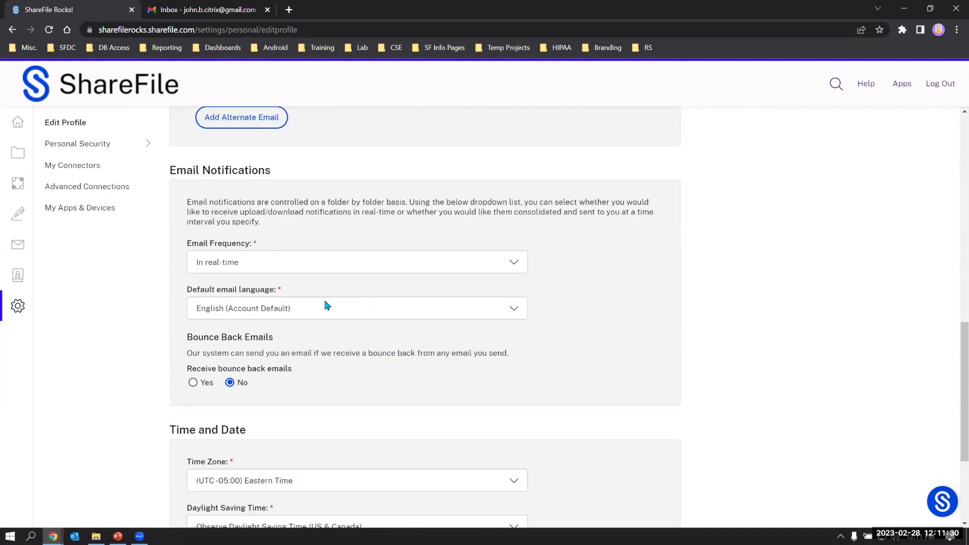
scroll(326, 305, down, 3)
scroll(379, 411, up, 6)
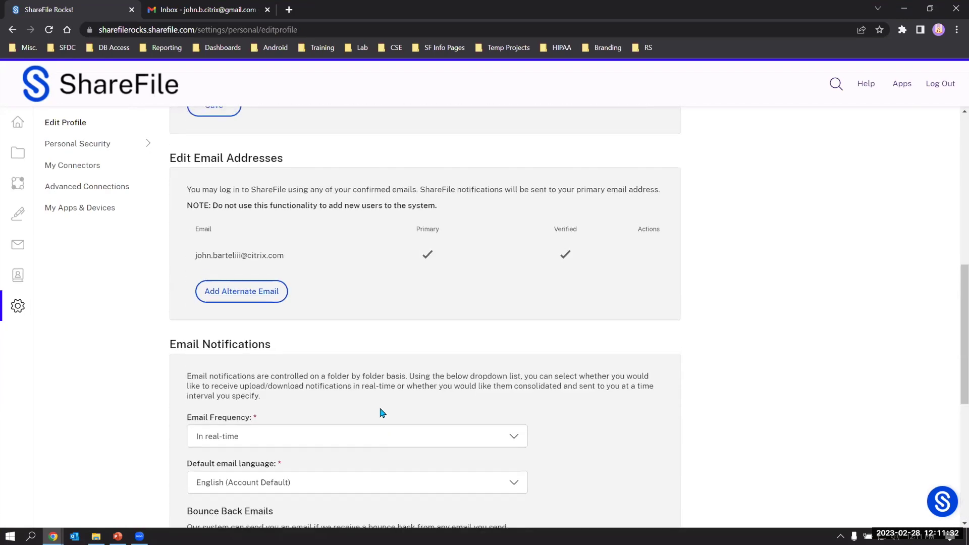
scroll(382, 413, up, 7)
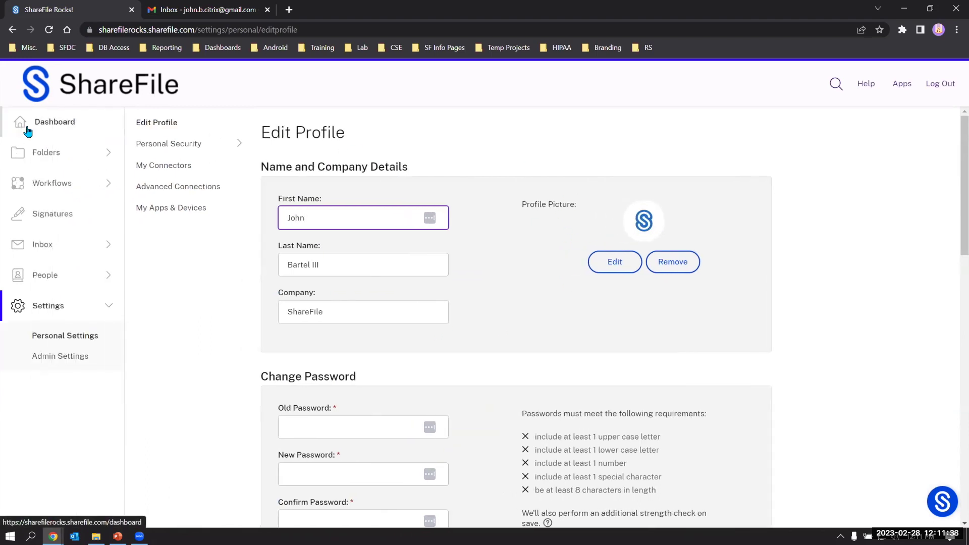
- Return to the dashboard, view the file search with its recent files, and close it
click(28, 128)
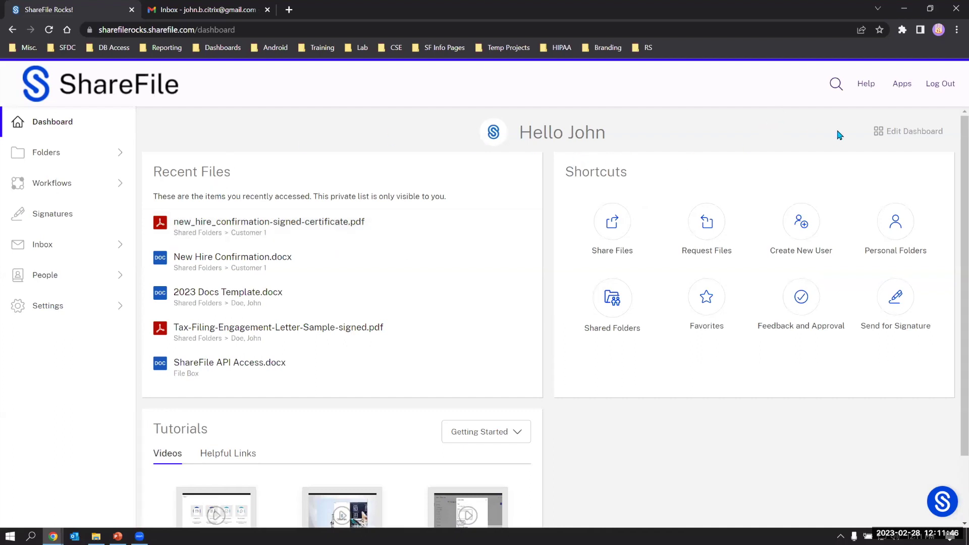
click(835, 89)
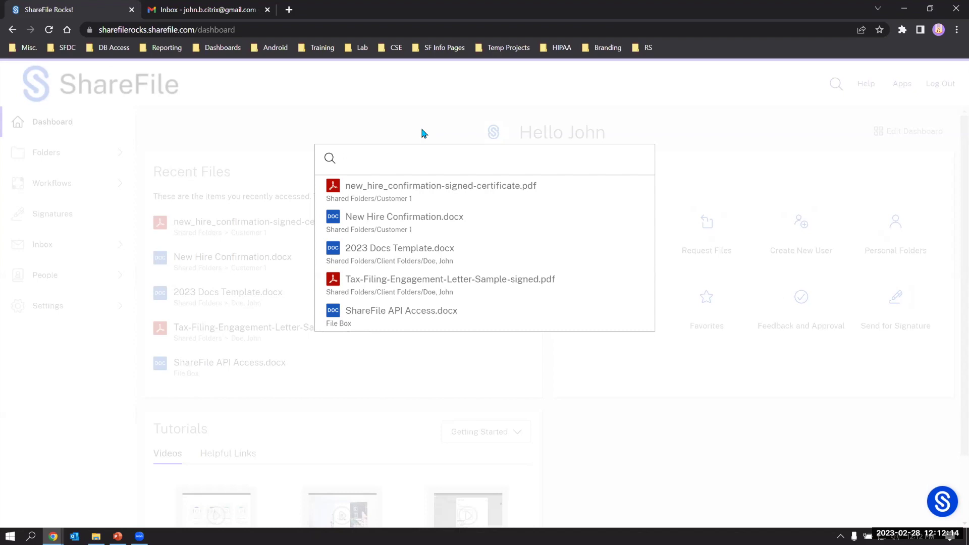
click(432, 131)
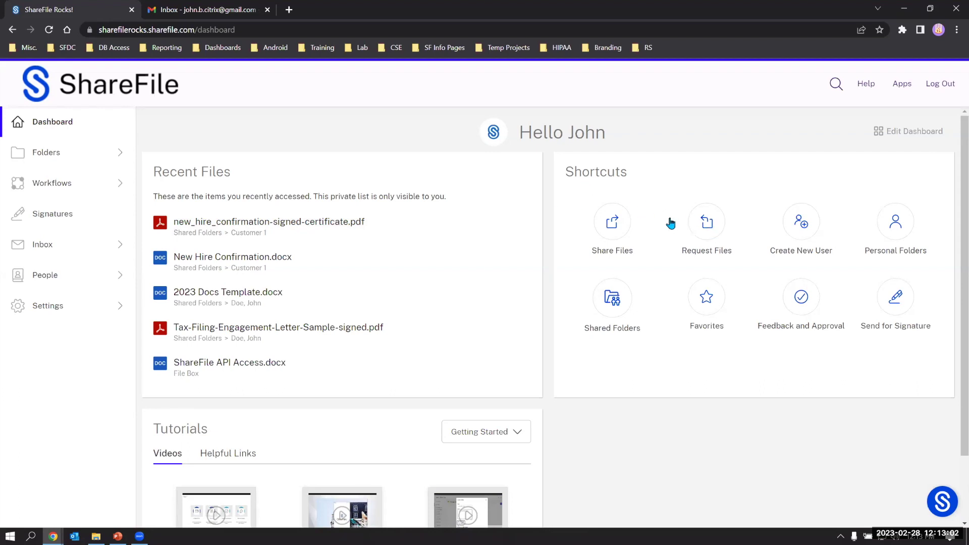
- Start sharing files from the dashboard and add ShareFile API Access.docx from the computer
click(616, 229)
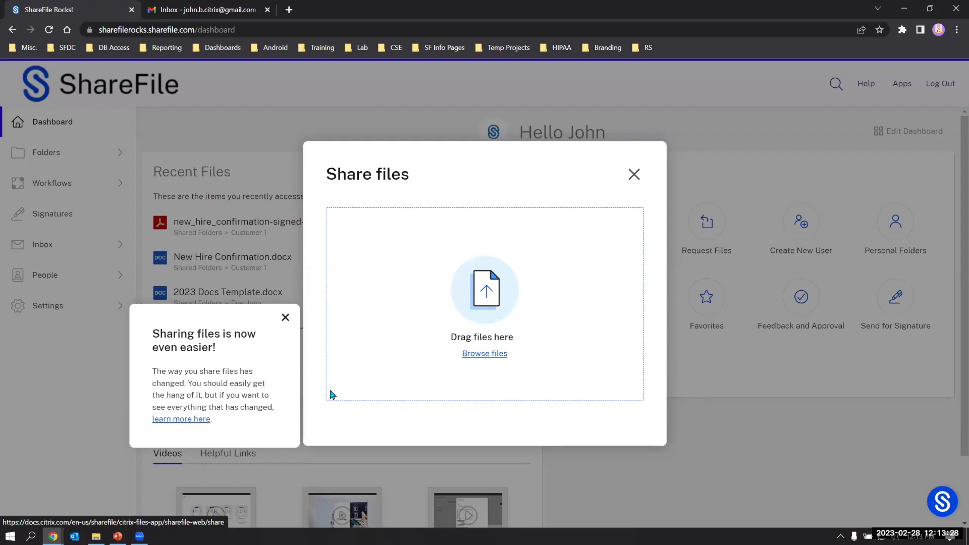
click(469, 355)
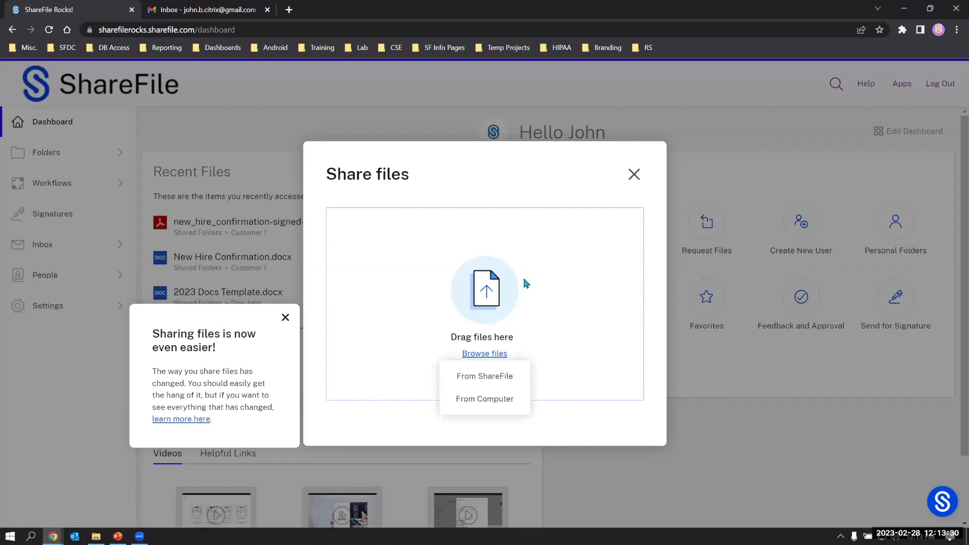
mouse_move(497, 357)
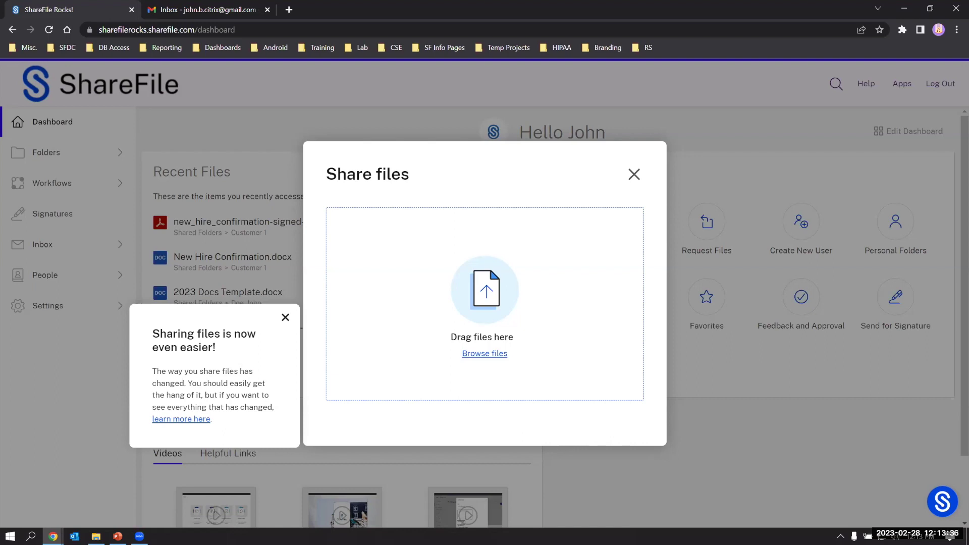
key(super+e)
drag(151, 337, 444, 369)
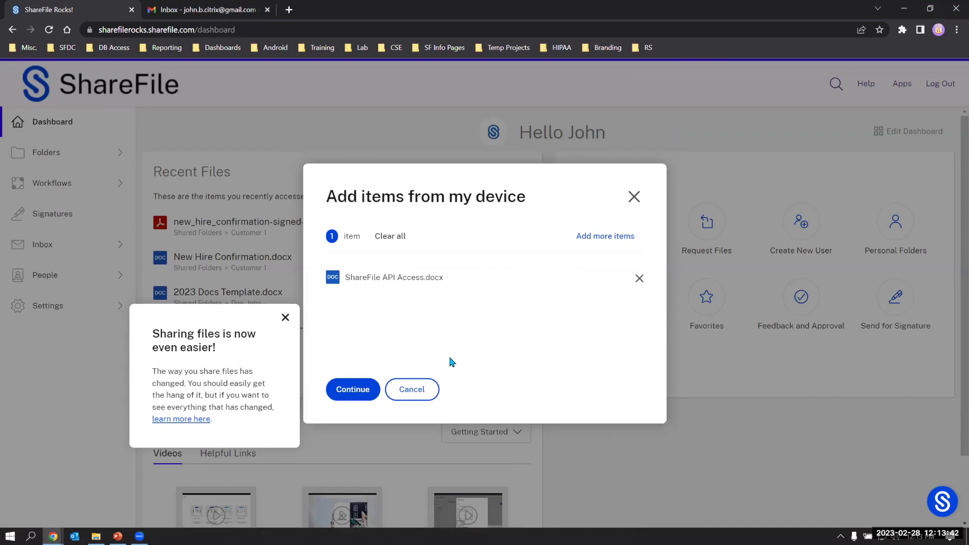
click(590, 238)
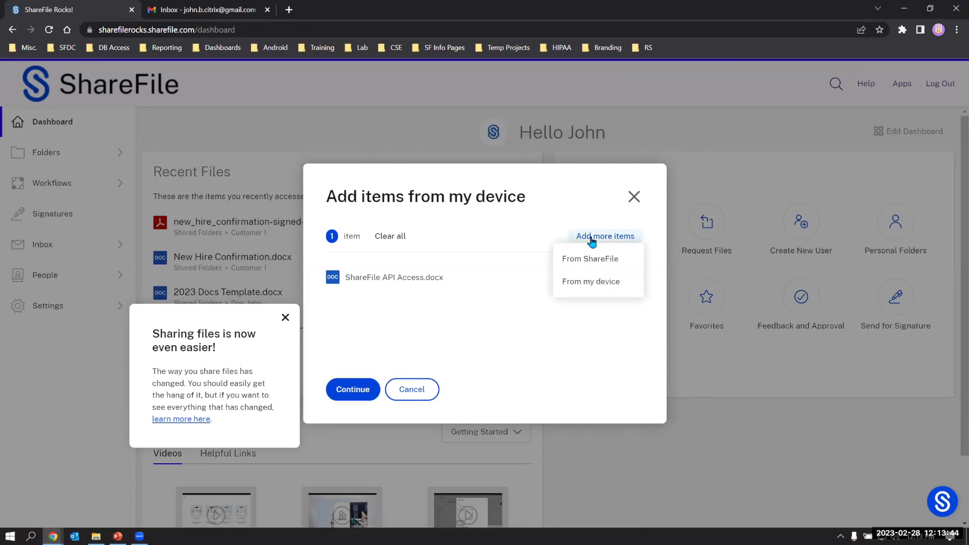
click(398, 311)
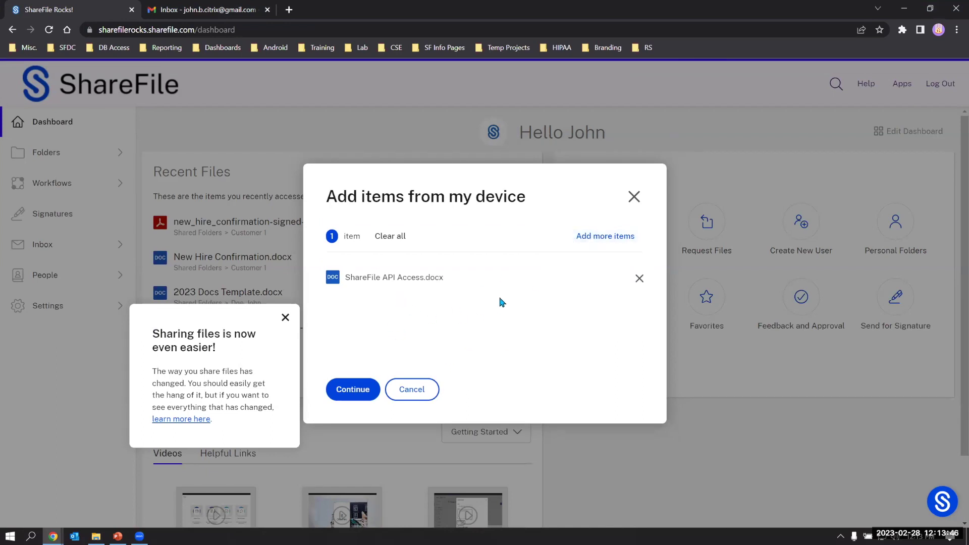
click(591, 238)
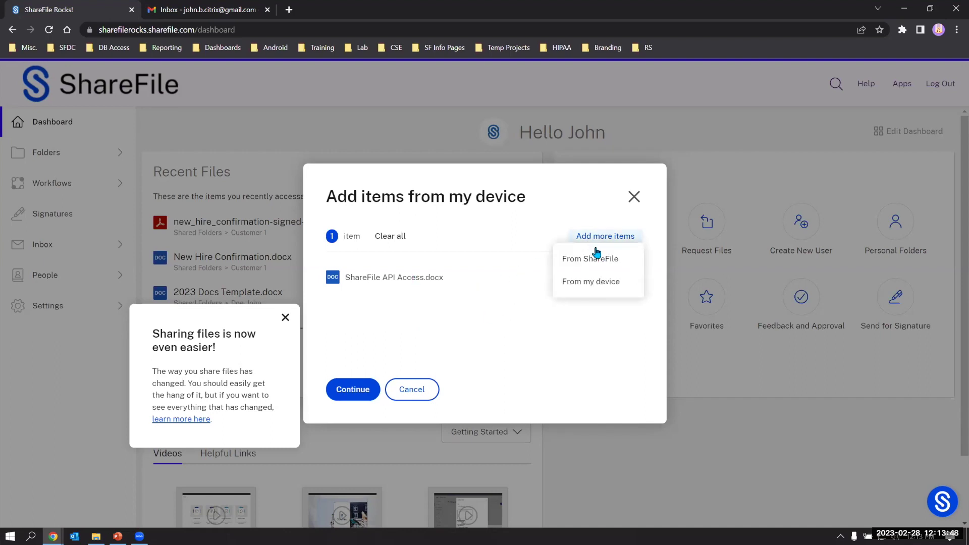
click(611, 287)
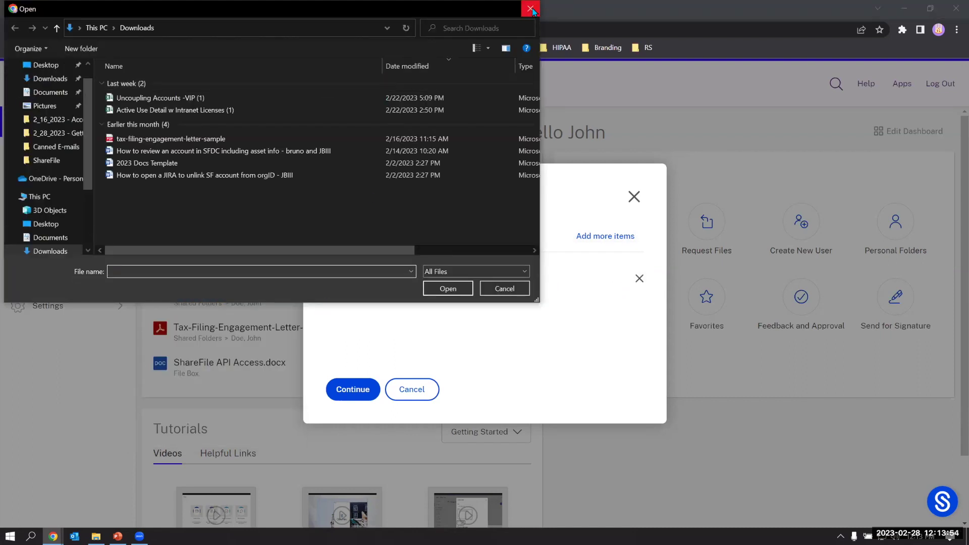
click(528, 8)
- Add new_hire_confirmation-signed-certificate.pdf from the Customer 1 shared folder in ShareFile to the items being shared
click(597, 237)
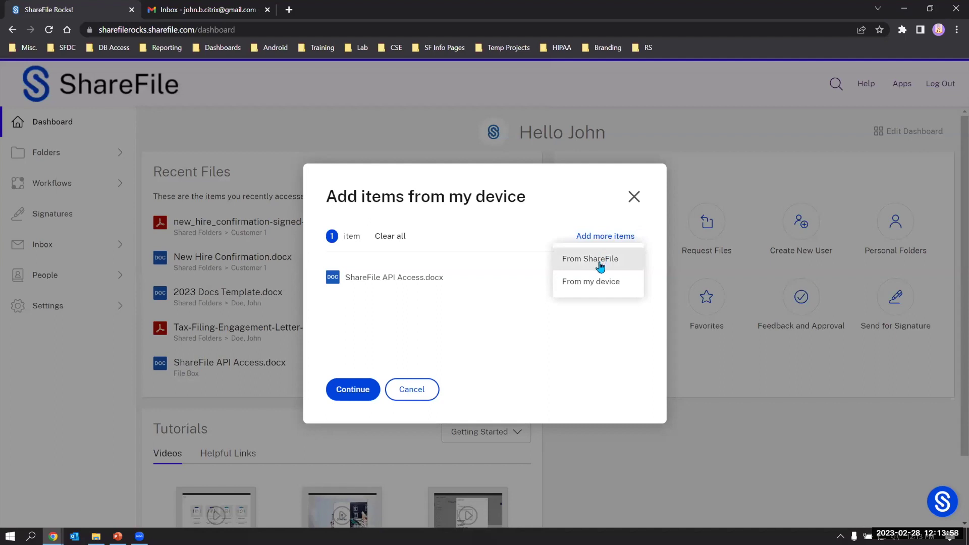
click(599, 262)
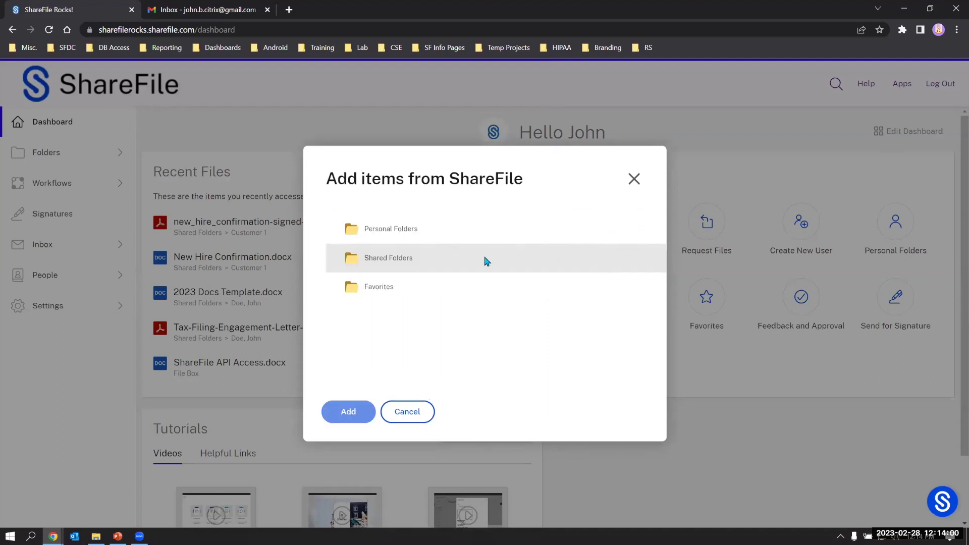
click(392, 234)
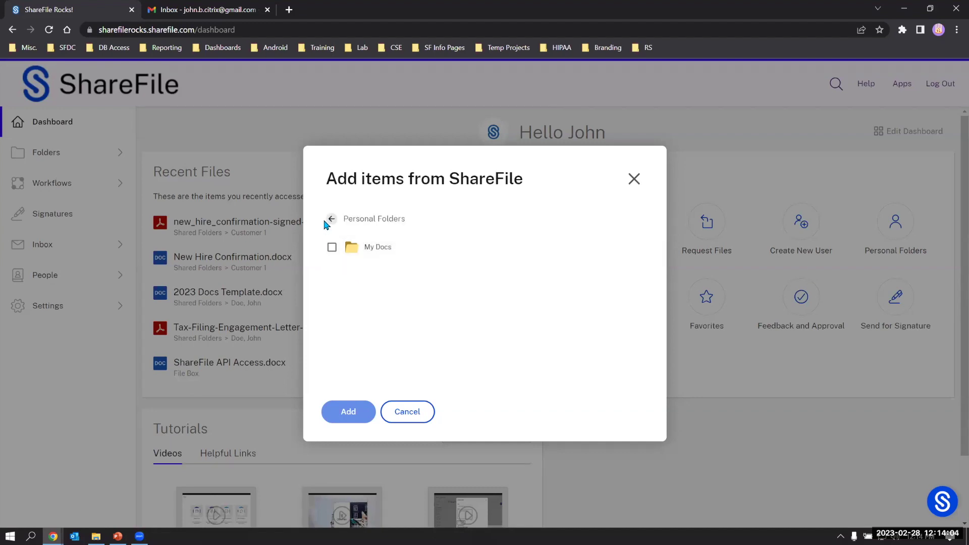
click(326, 221)
click(372, 254)
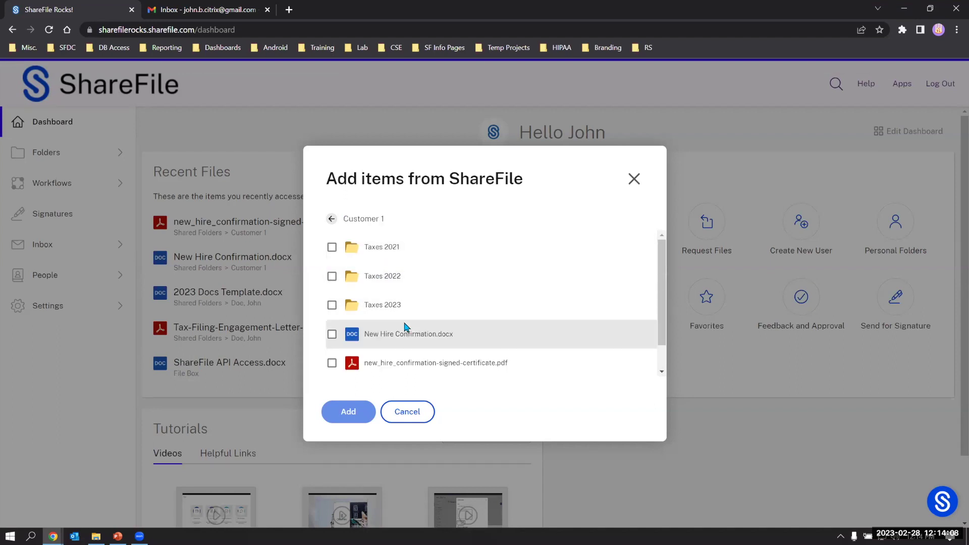
click(332, 363)
click(348, 411)
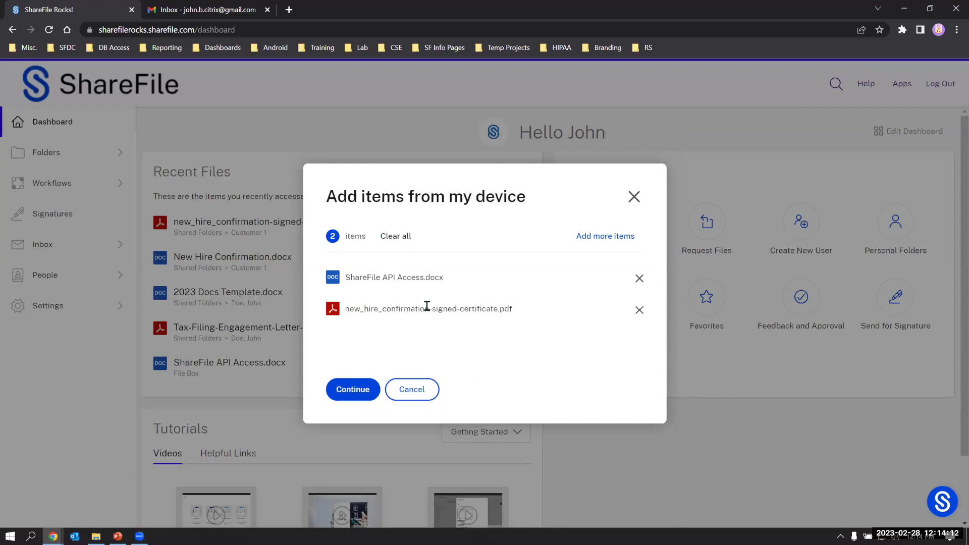
- Continue with the two selected files and get a shareable link for the bundle, copying it to the clipboard
click(364, 399)
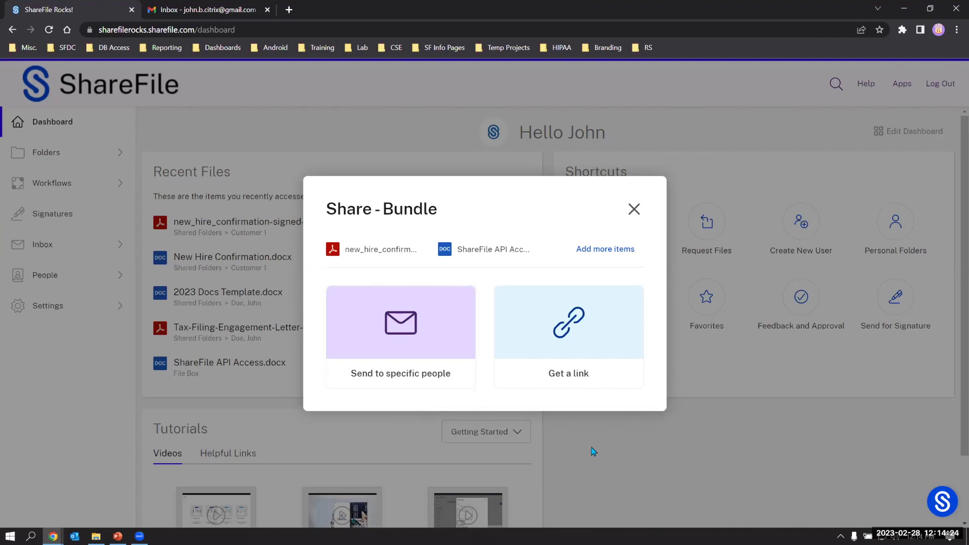
click(574, 337)
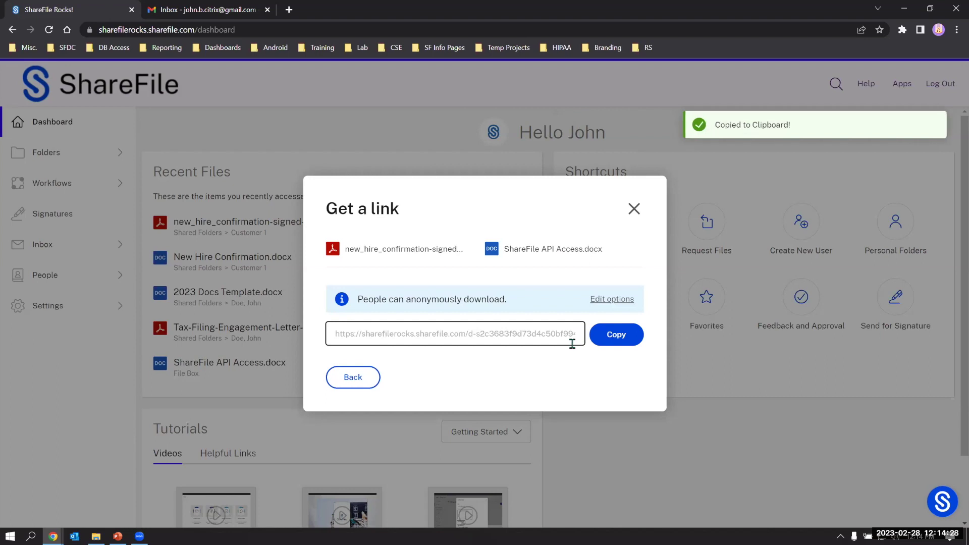
drag(335, 334, 591, 357)
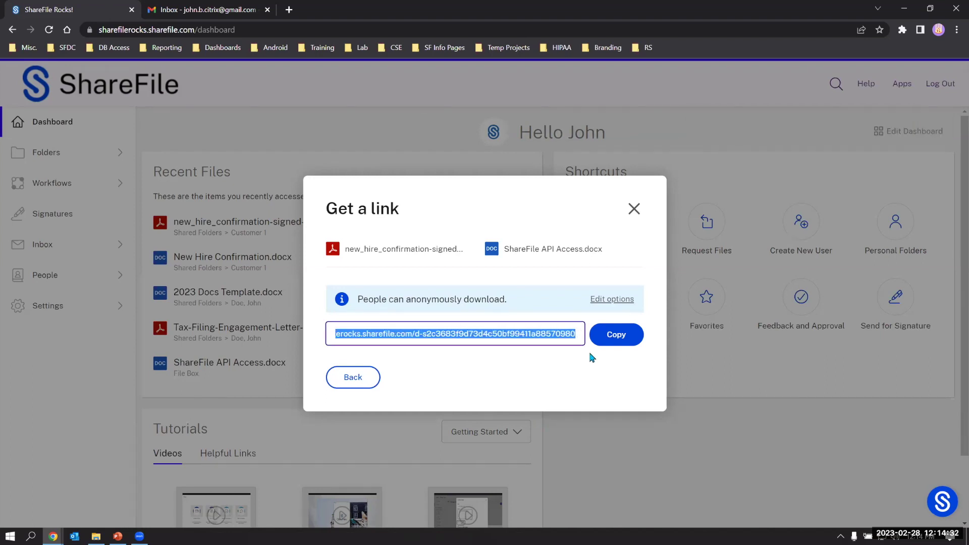
click(616, 335)
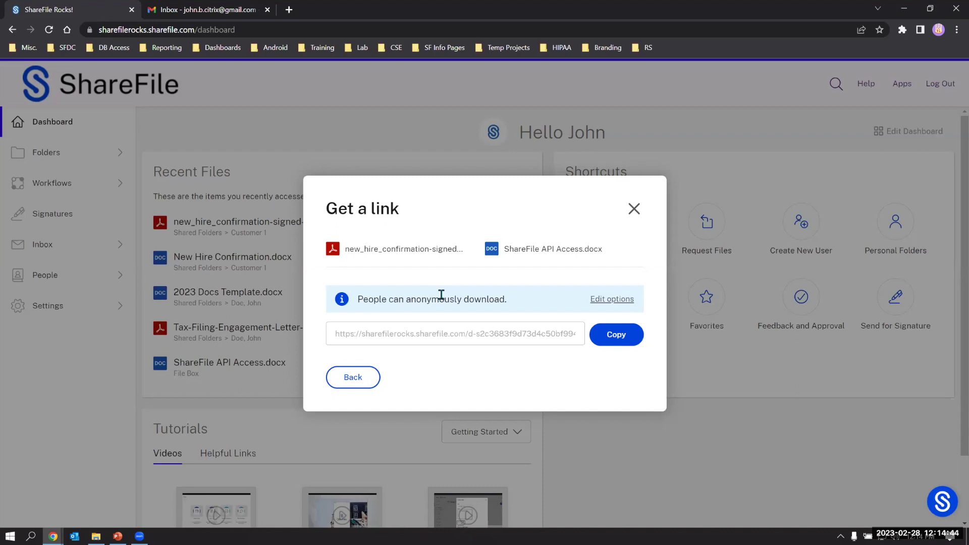
- Edit the bundle link's options to allow View only, with access for Client and employee users (sign in required)
click(591, 302)
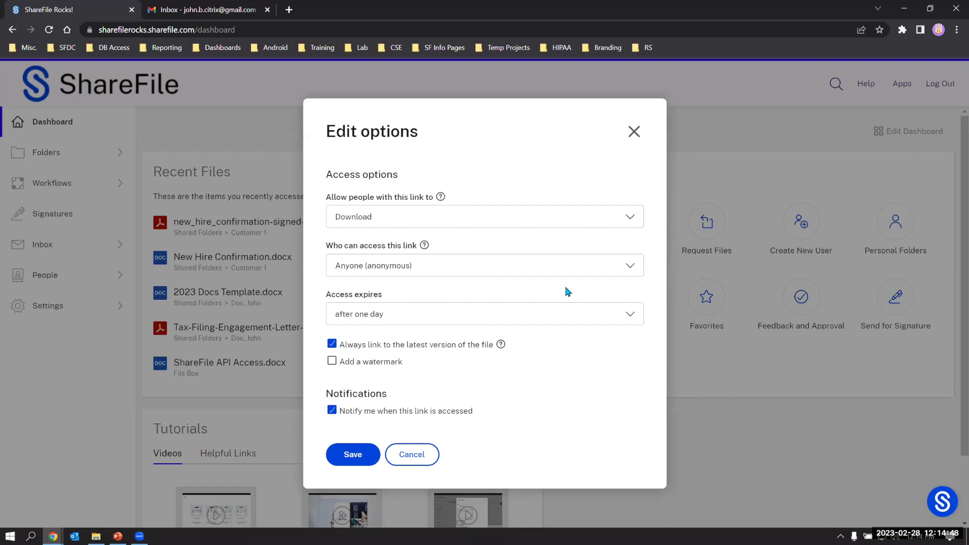
click(509, 220)
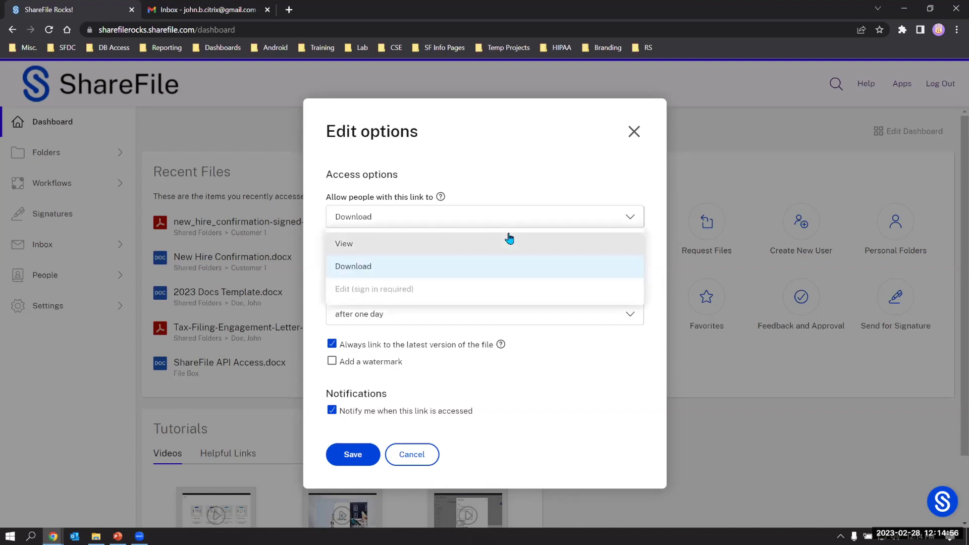
click(509, 243)
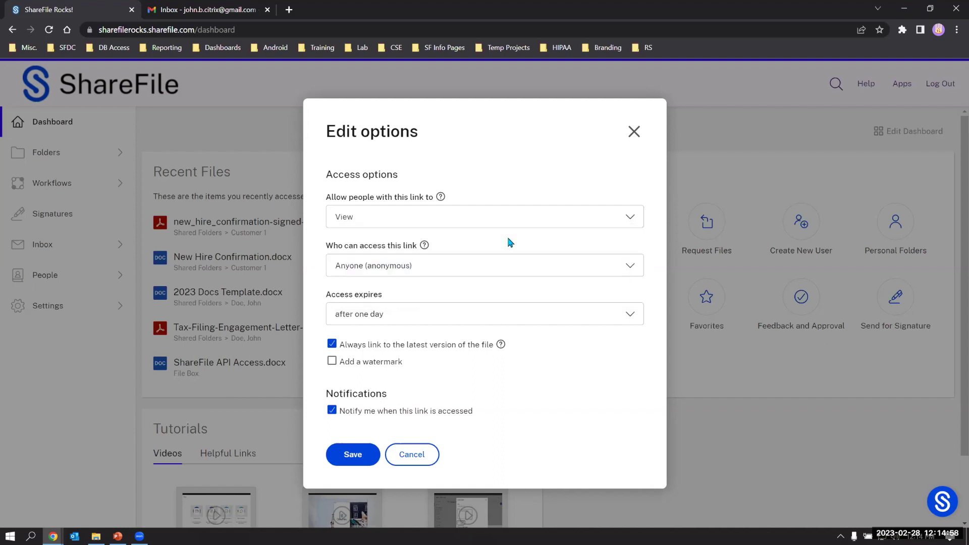
click(502, 219)
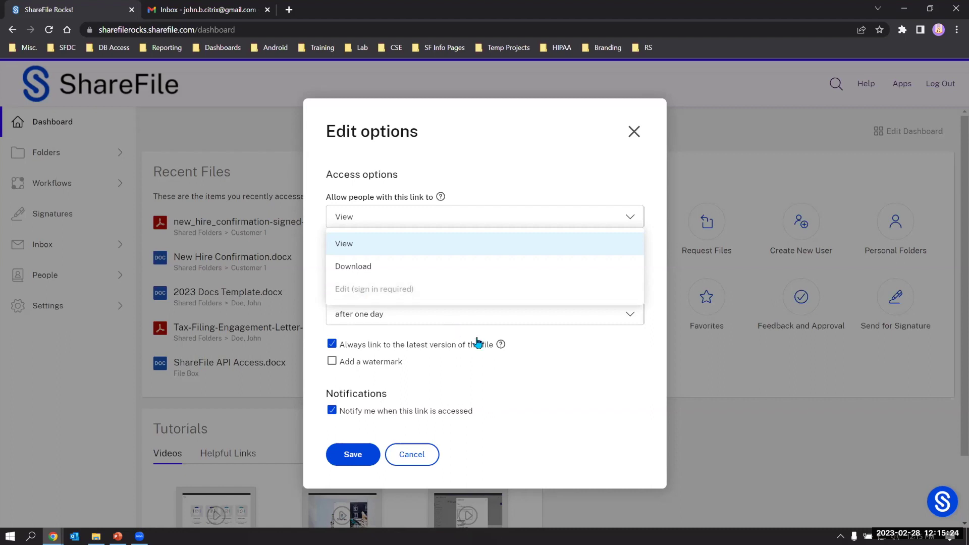
click(566, 364)
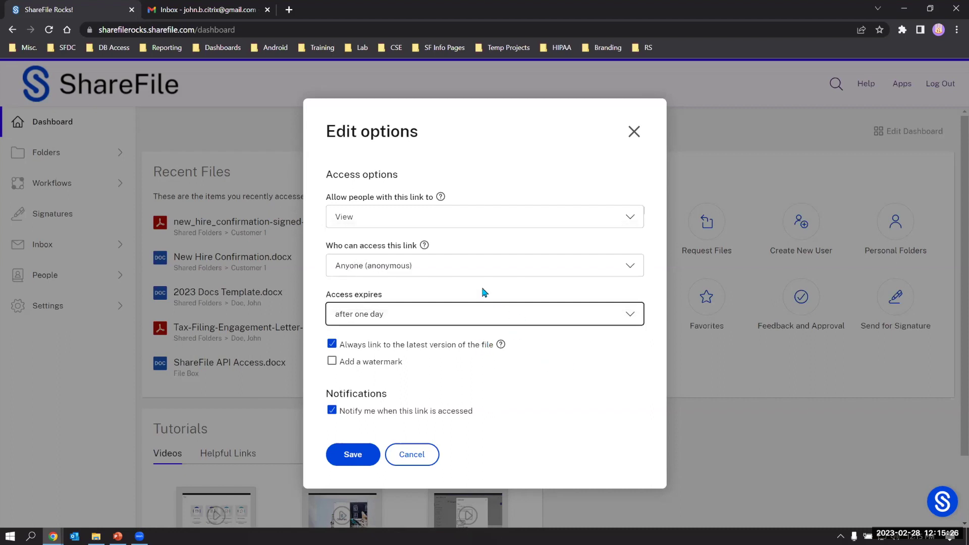
click(473, 272)
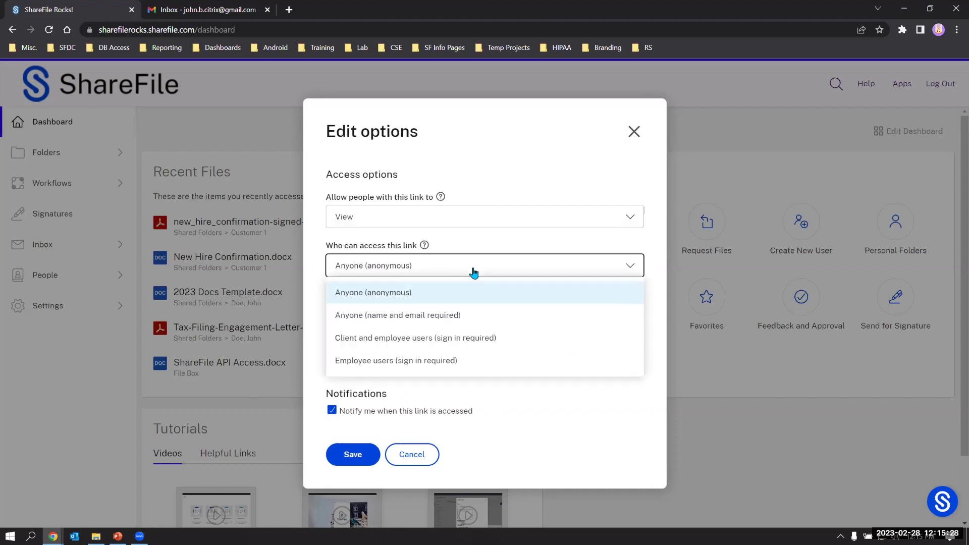
click(467, 346)
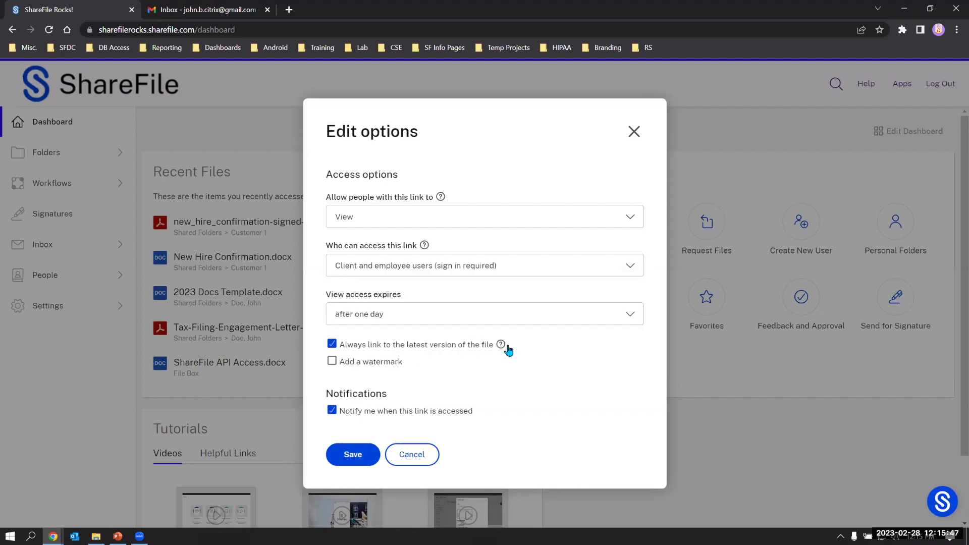
click(492, 221)
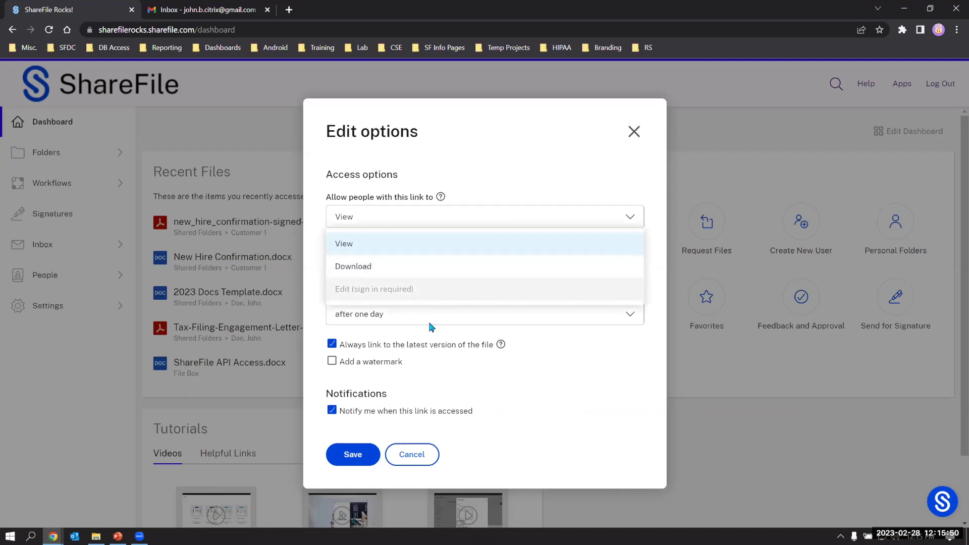
click(569, 423)
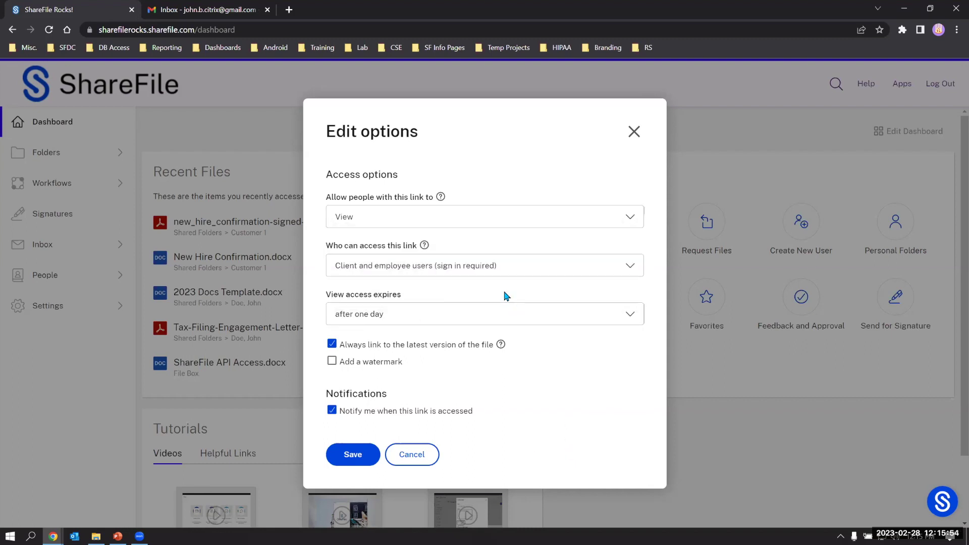
- Save the link options with view access expiring after one day and no watermark, and copy the link before closing
click(515, 320)
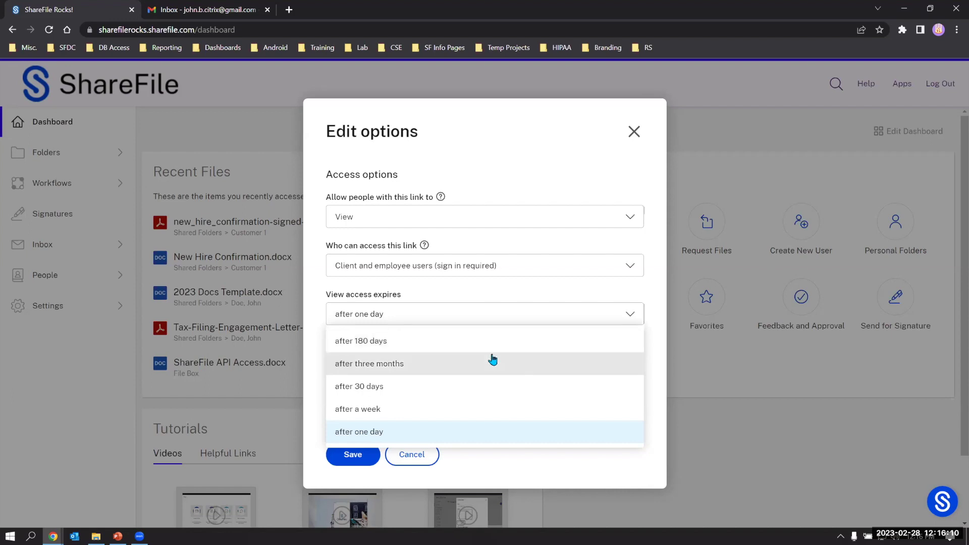
click(437, 431)
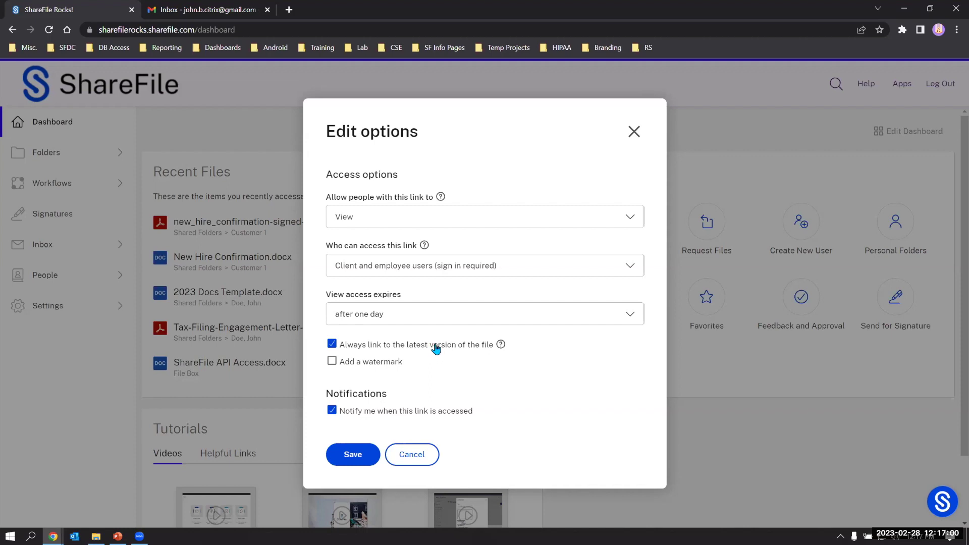
click(364, 367)
click(364, 366)
click(355, 462)
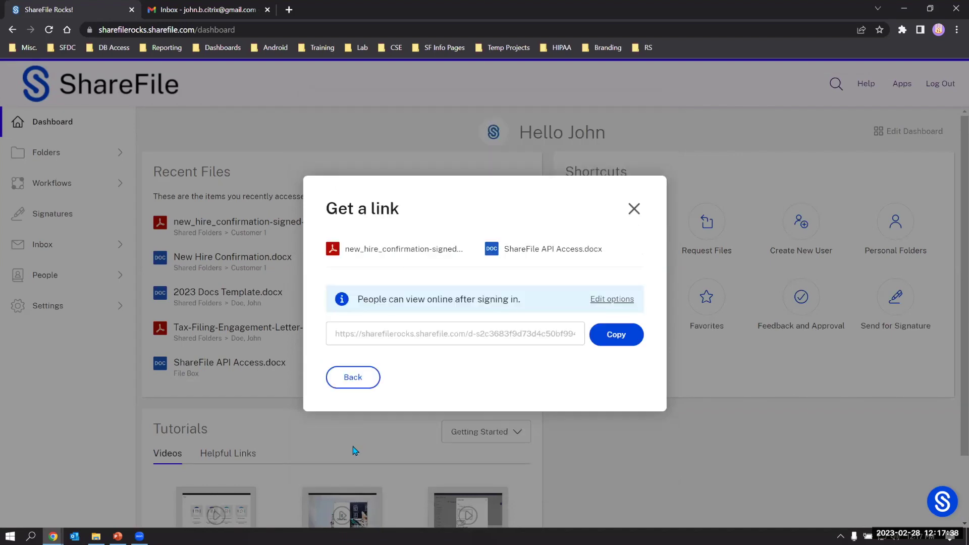
click(611, 342)
click(633, 207)
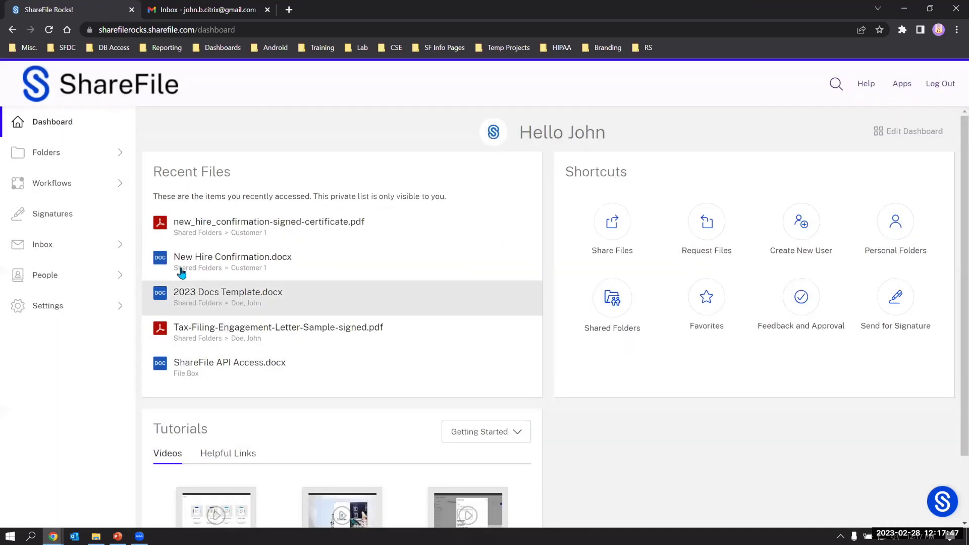
- Open the Customer 1 folder in Shared Folders and bring up the sharing options for New Hire Confirmation.docx
click(102, 154)
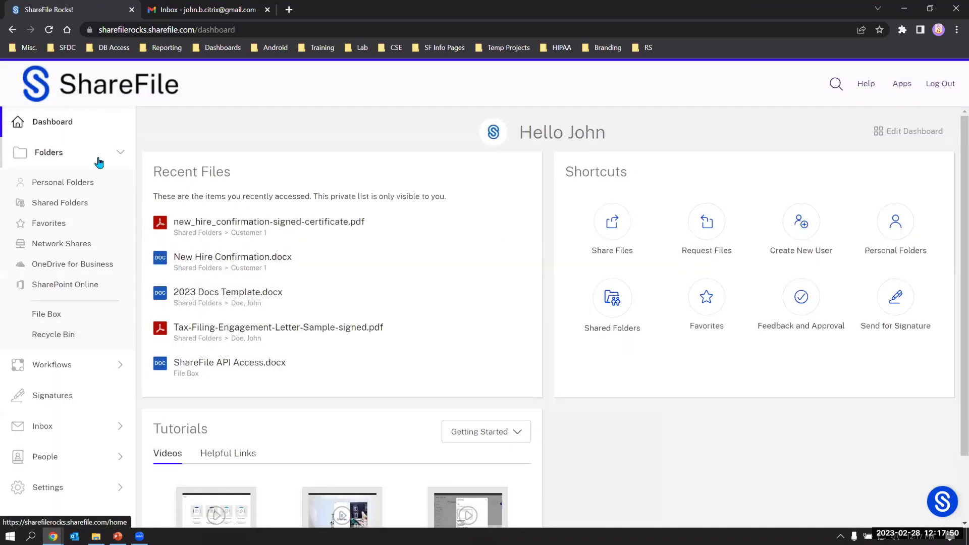
click(91, 202)
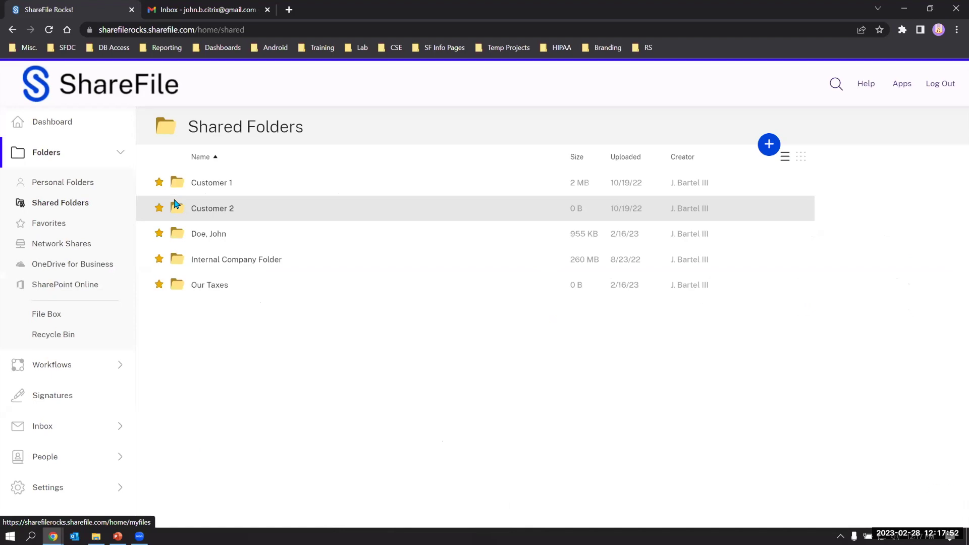
click(204, 183)
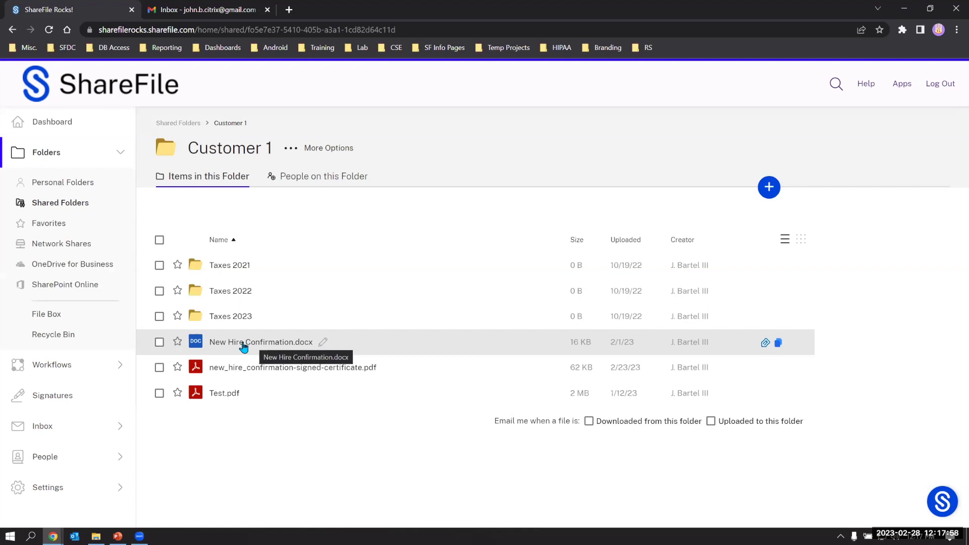
click(159, 343)
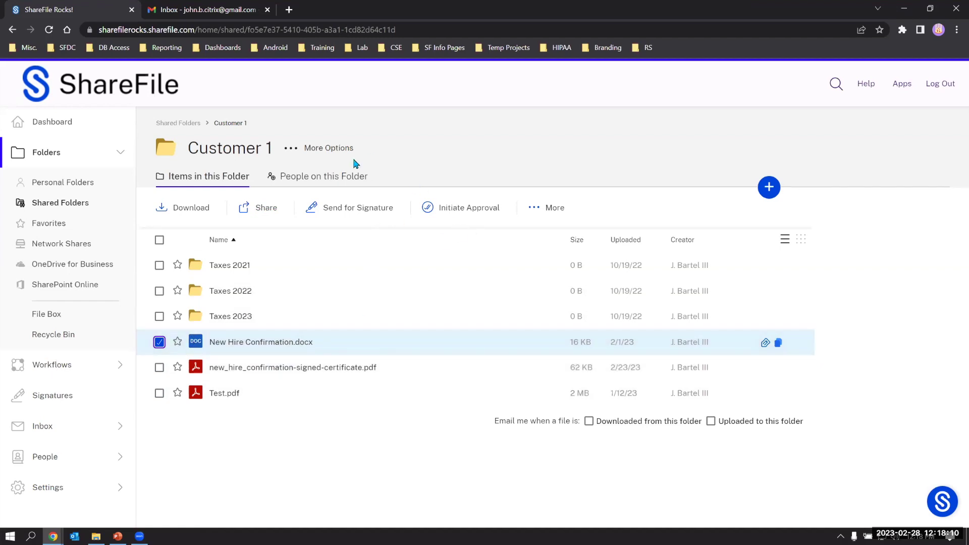
click(250, 210)
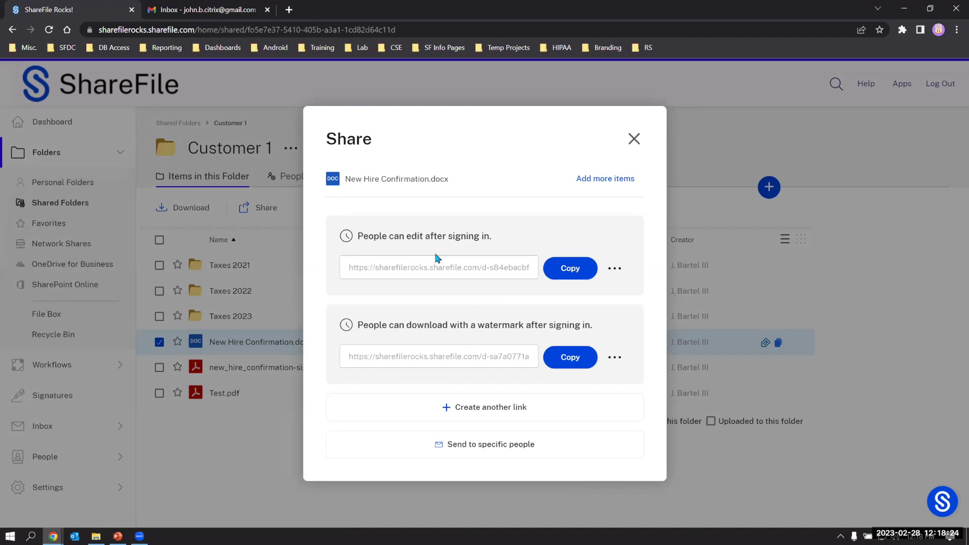
- Review the access options of the link that lets people edit after signing in, including its permission choices, and cancel without changes
click(615, 268)
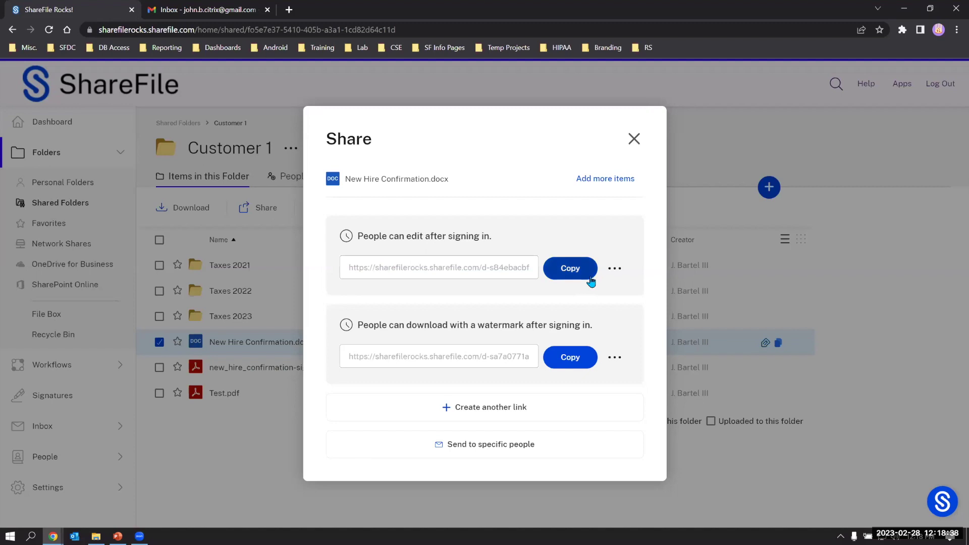
click(614, 268)
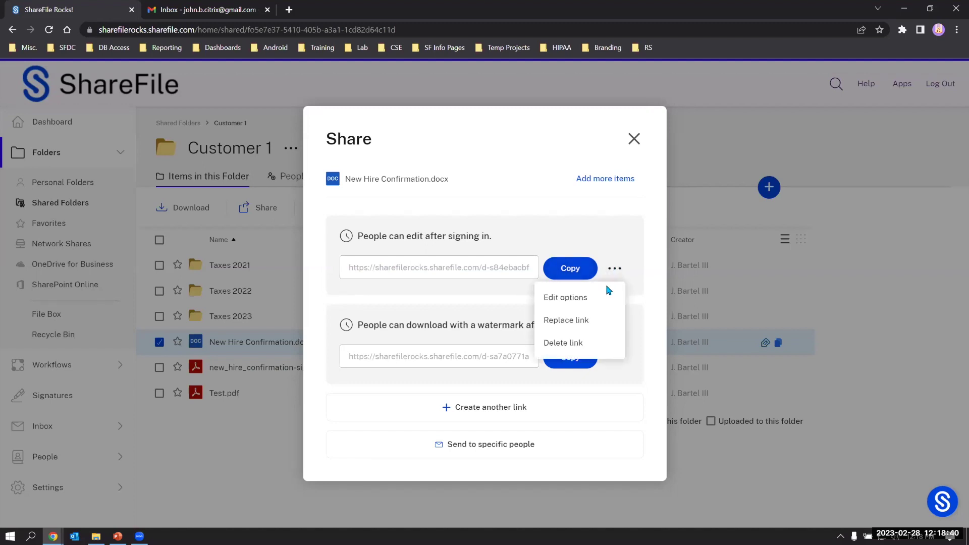
click(600, 297)
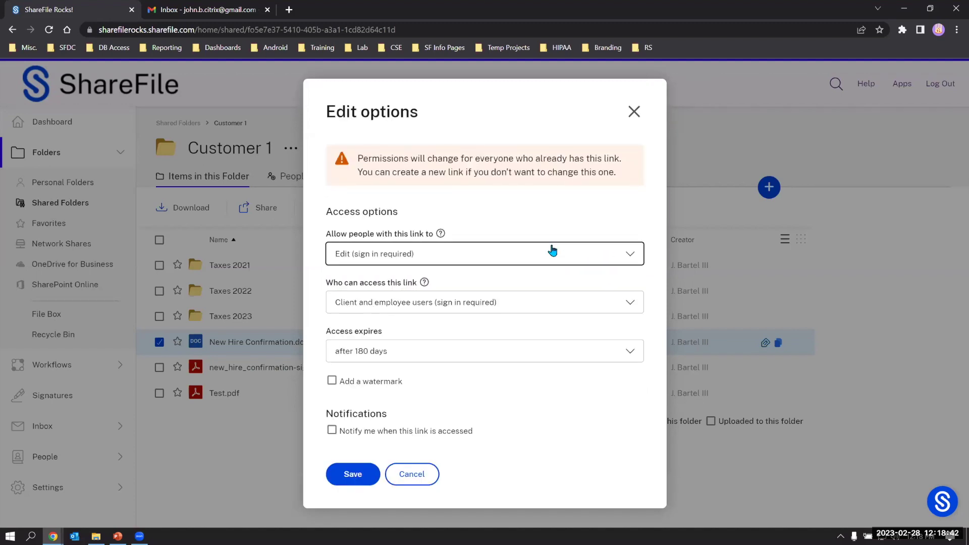
click(454, 254)
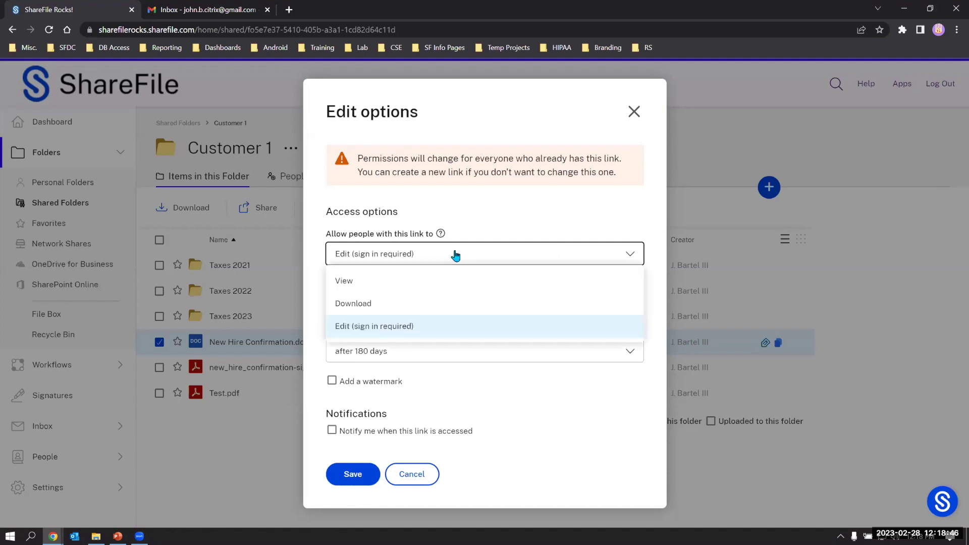
click(454, 254)
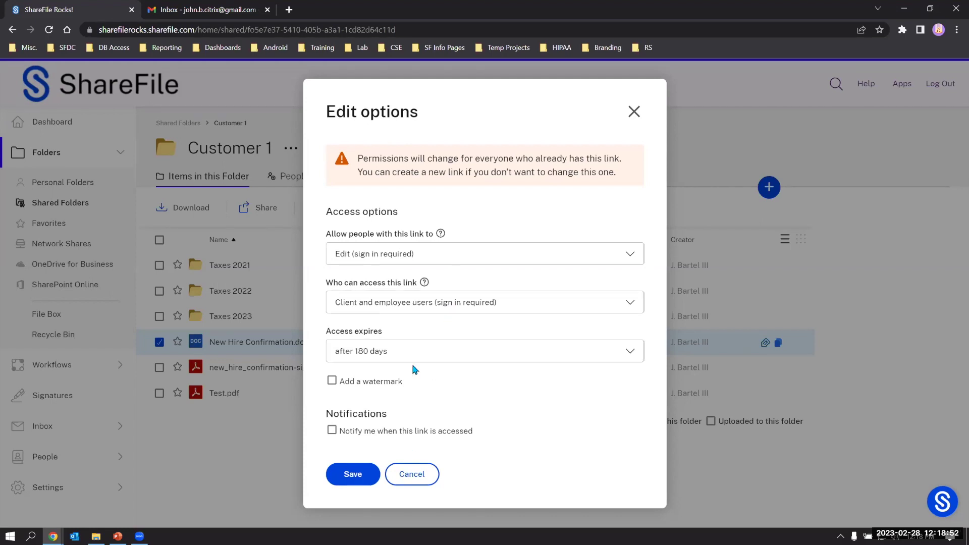
mouse_move(424, 282)
click(422, 475)
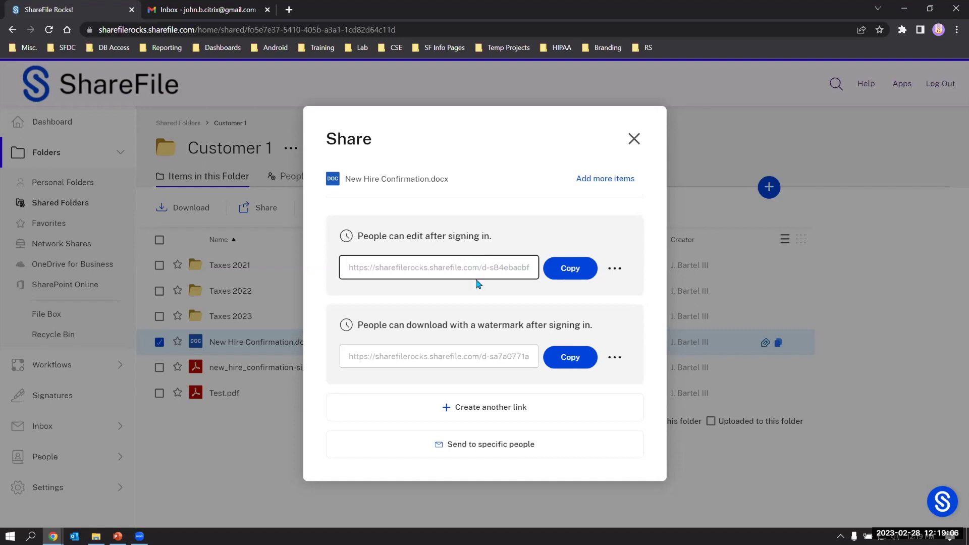
- Create and copy another link for New Hire Confirmation.docx that lets anyone (anonymous) download it, with access expiring after one day
click(504, 415)
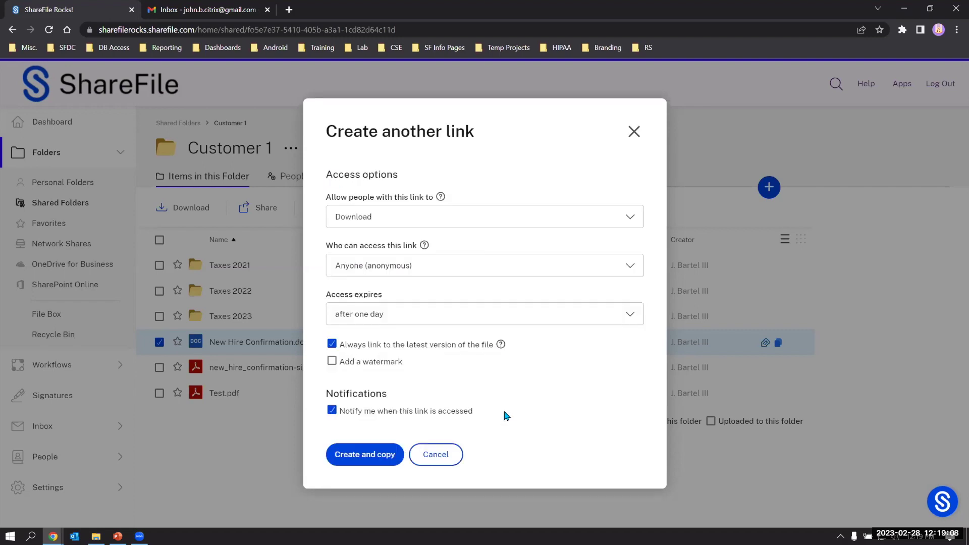
click(390, 218)
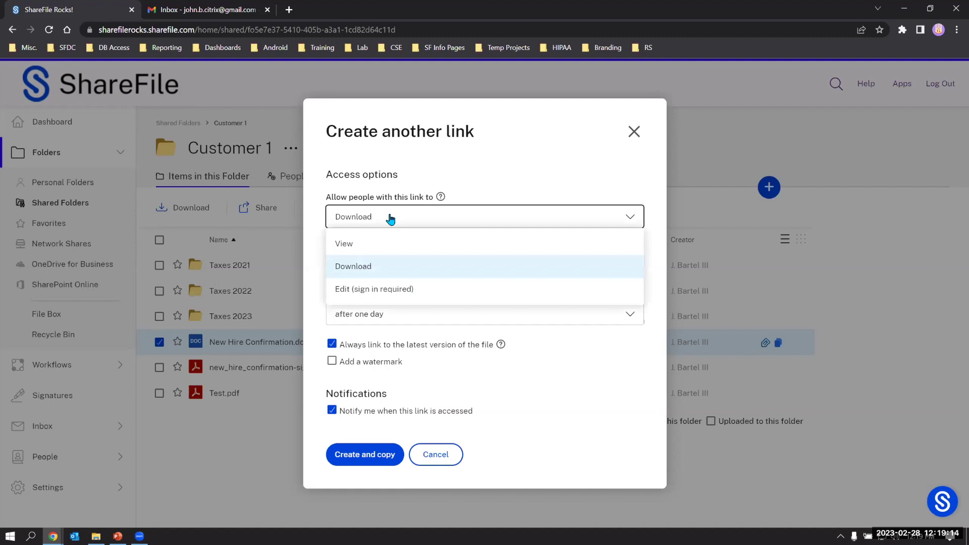
click(390, 266)
click(389, 463)
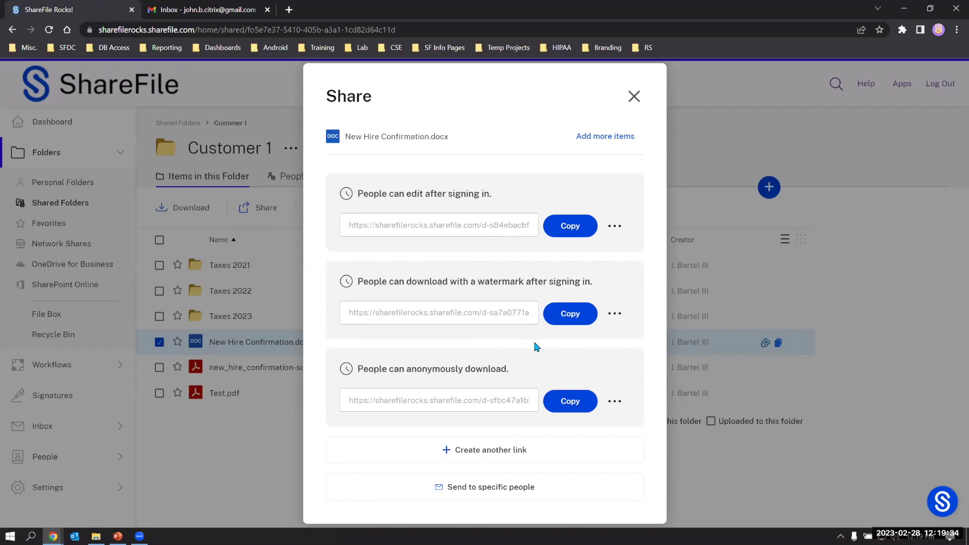
- Review the edit options and permissions warning of the anonymous download link, and cancel without changes
click(604, 400)
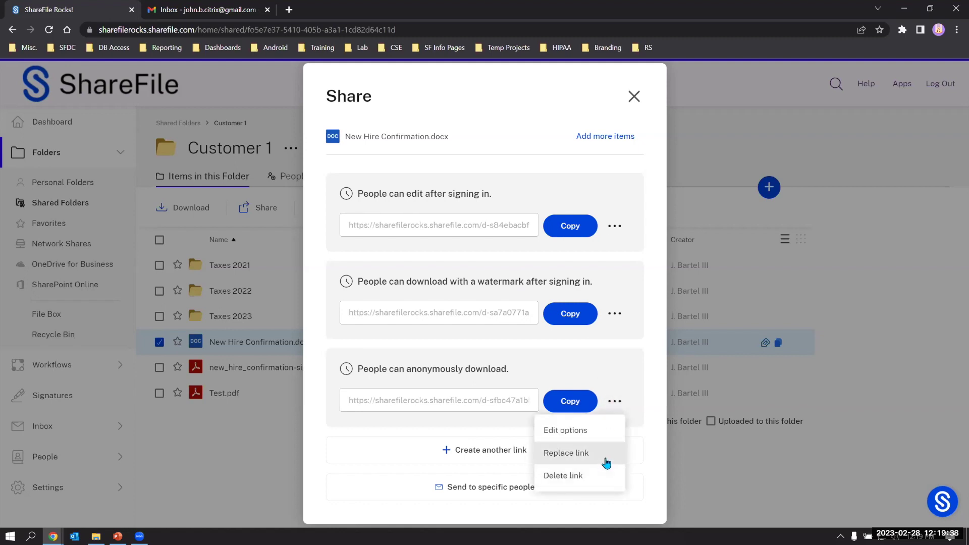
click(607, 429)
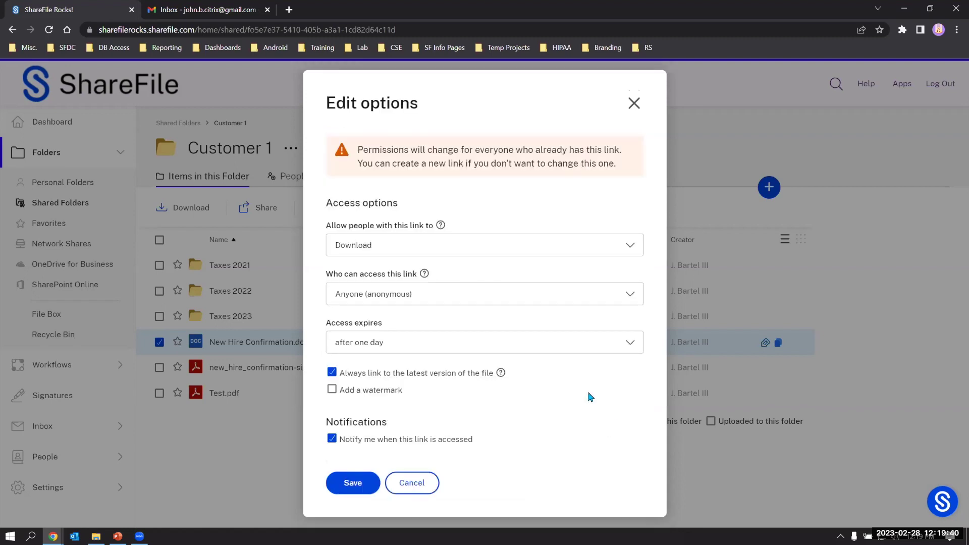
drag(379, 151, 602, 174)
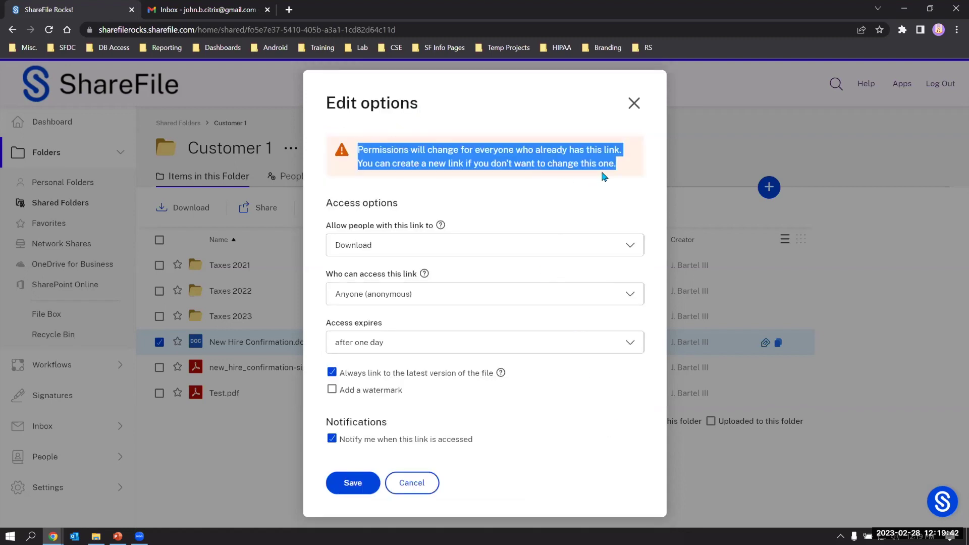
click(553, 208)
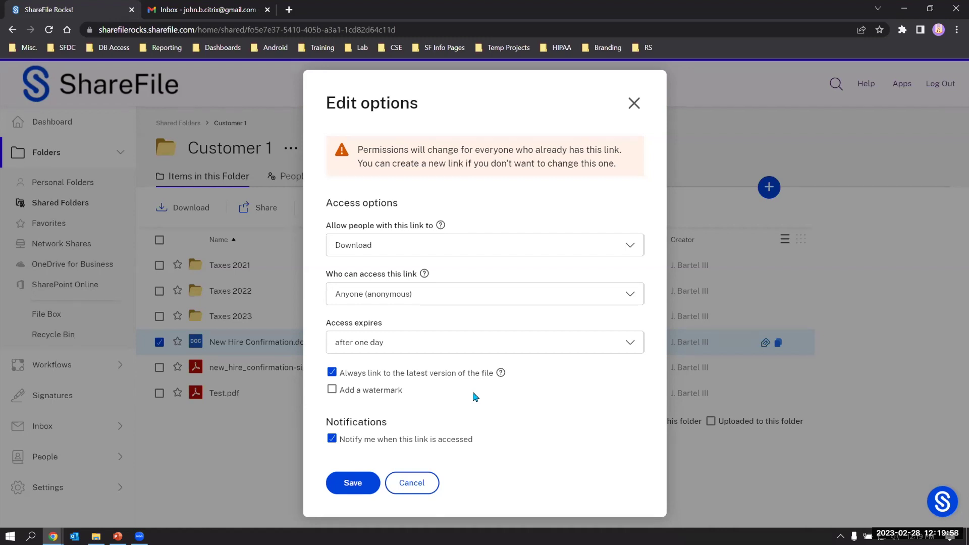
click(427, 492)
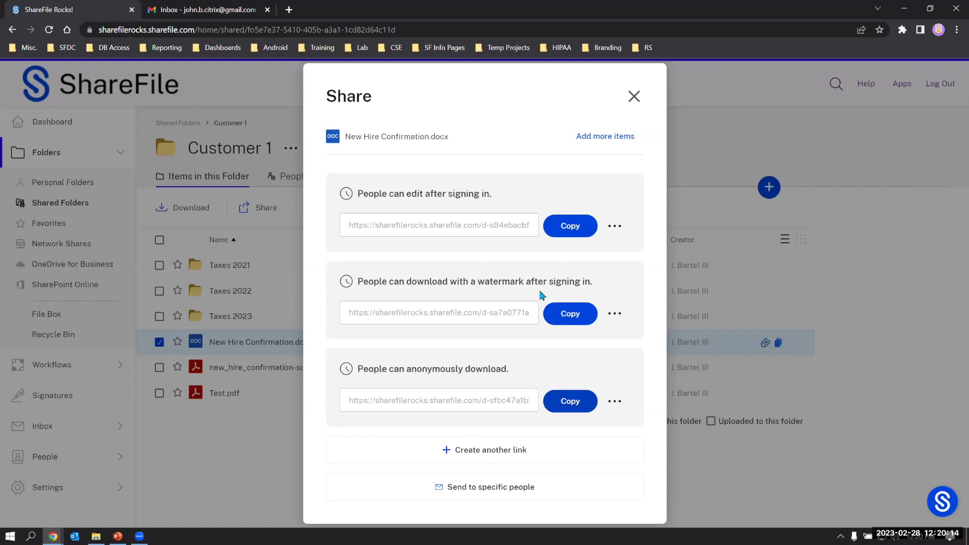
- Start sending New Hire Confirmation.docx to specific people, switching email encryption on and back off
click(564, 489)
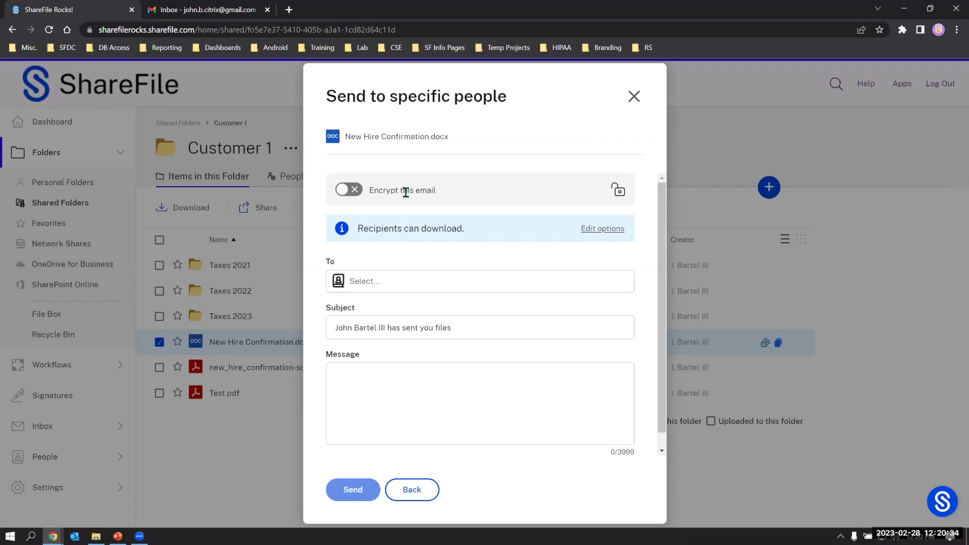
click(364, 192)
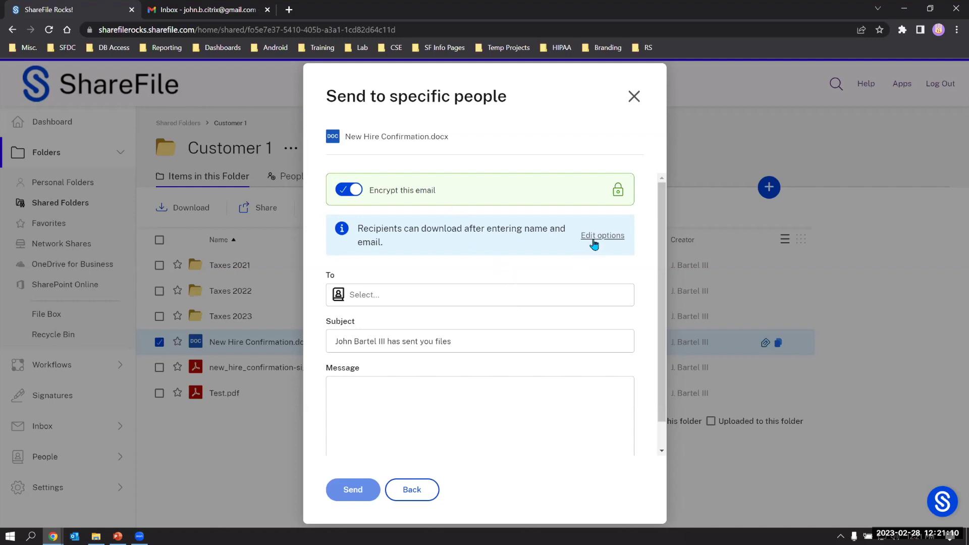
click(356, 191)
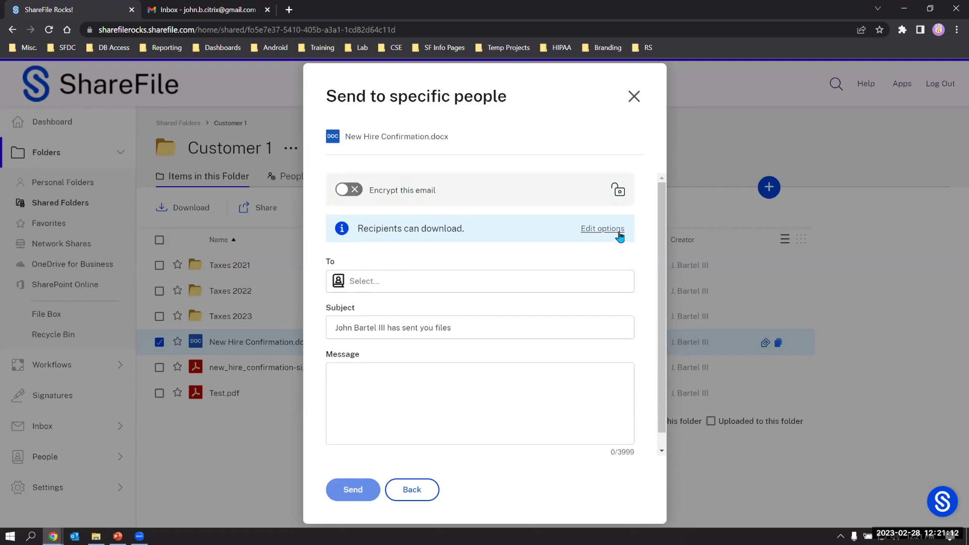
- Require recipients to sign in, keeping Download access that expires after one day, and save the email's access options
click(617, 233)
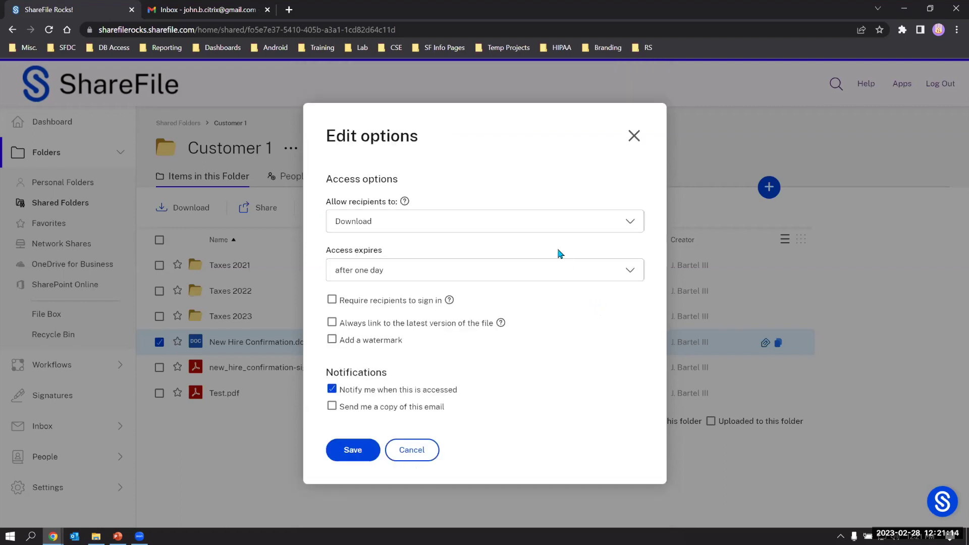
click(484, 230)
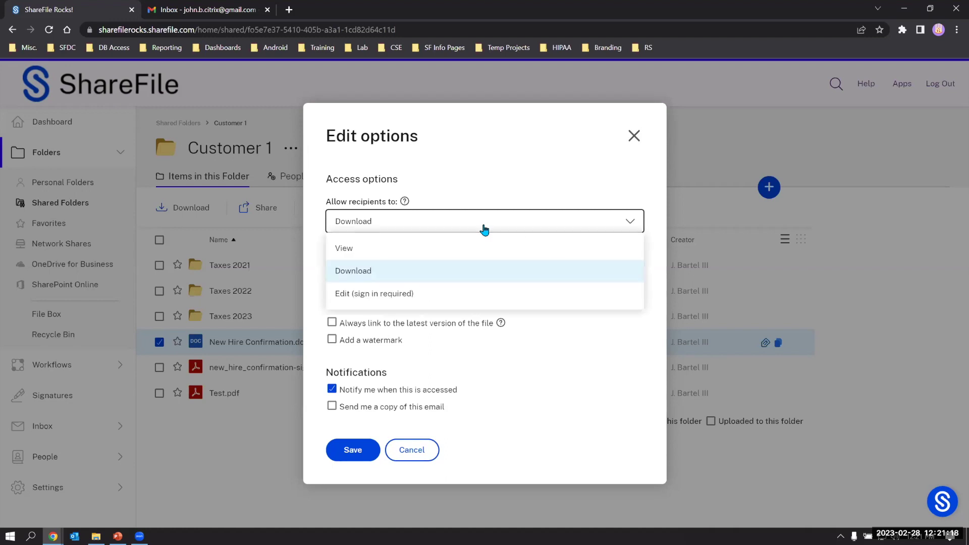
click(506, 202)
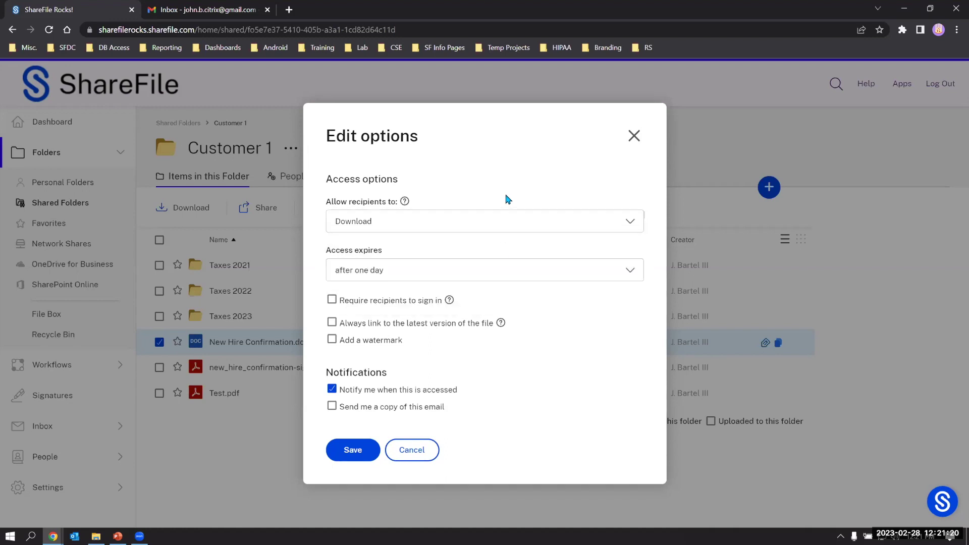
click(487, 270)
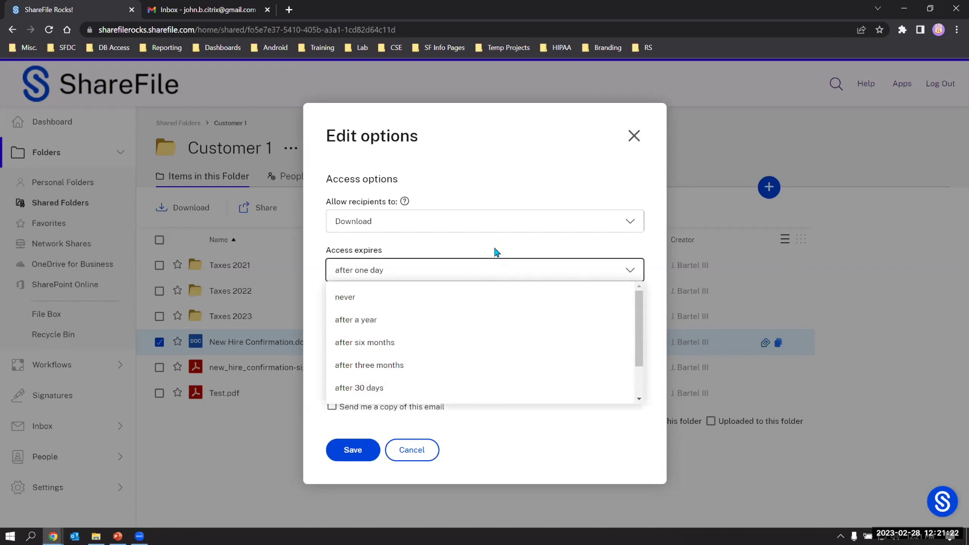
click(496, 251)
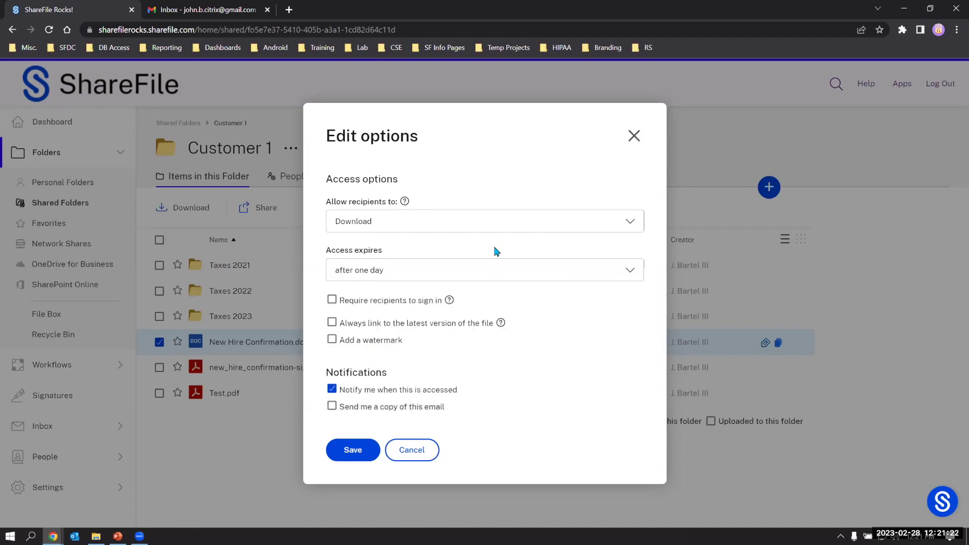
click(371, 302)
click(356, 450)
- Find the client contact by first name and add them as the email's recipient
click(372, 284)
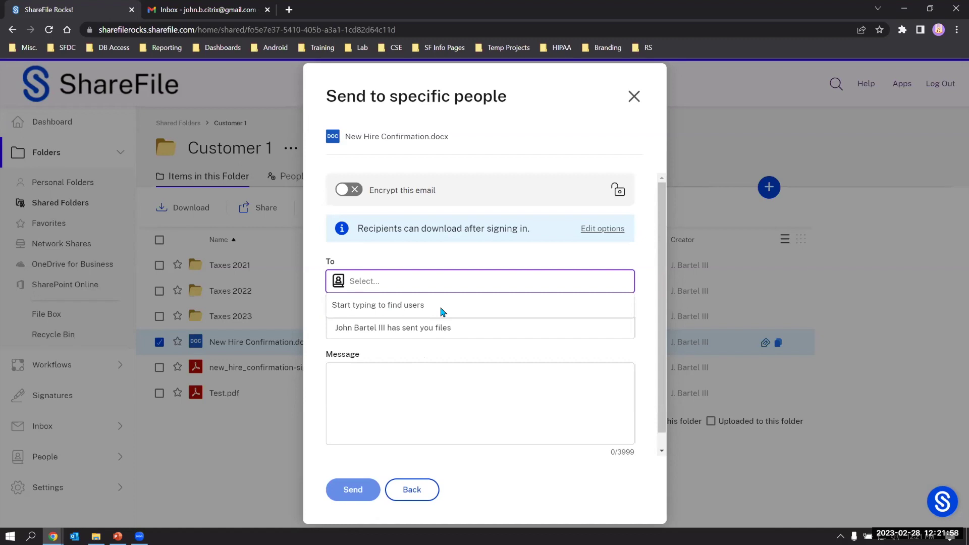
text(john)
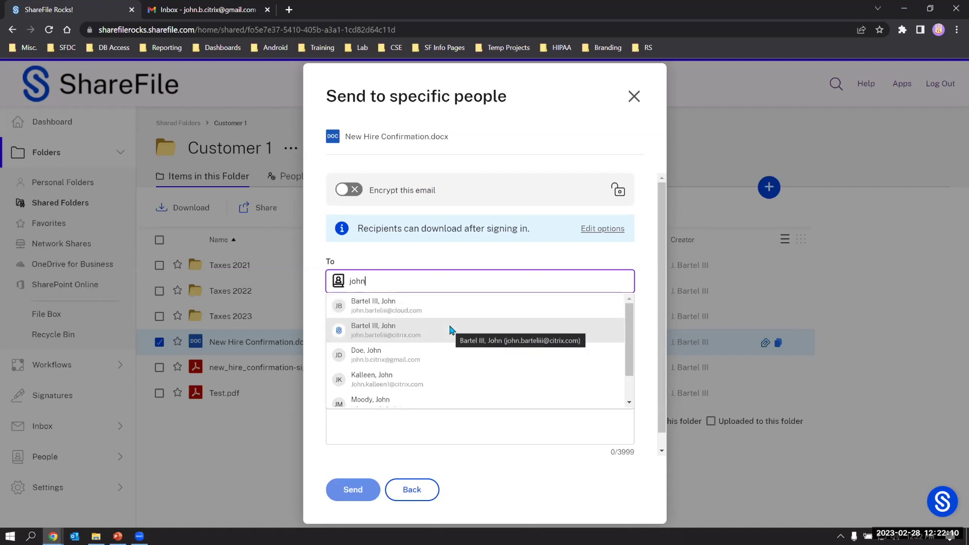
click(451, 358)
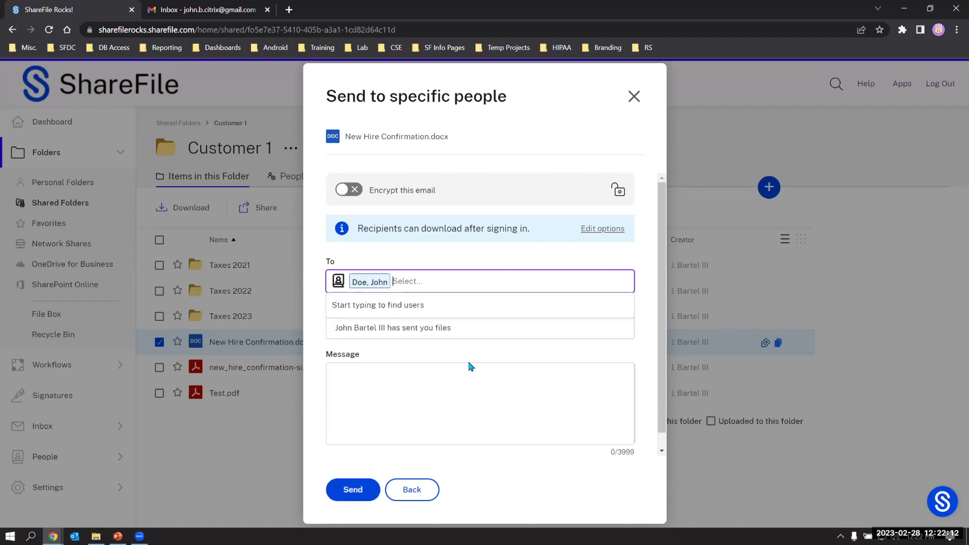
click(512, 352)
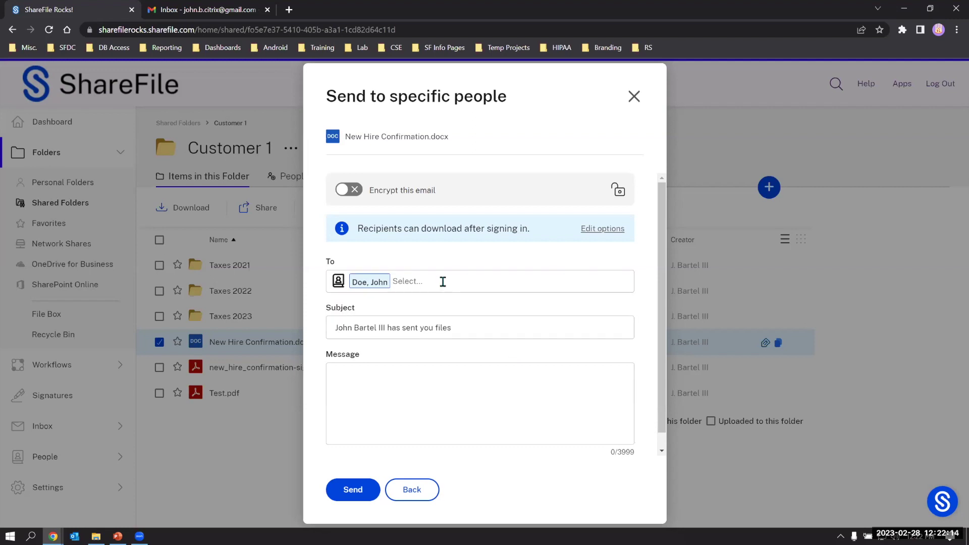
click(442, 282)
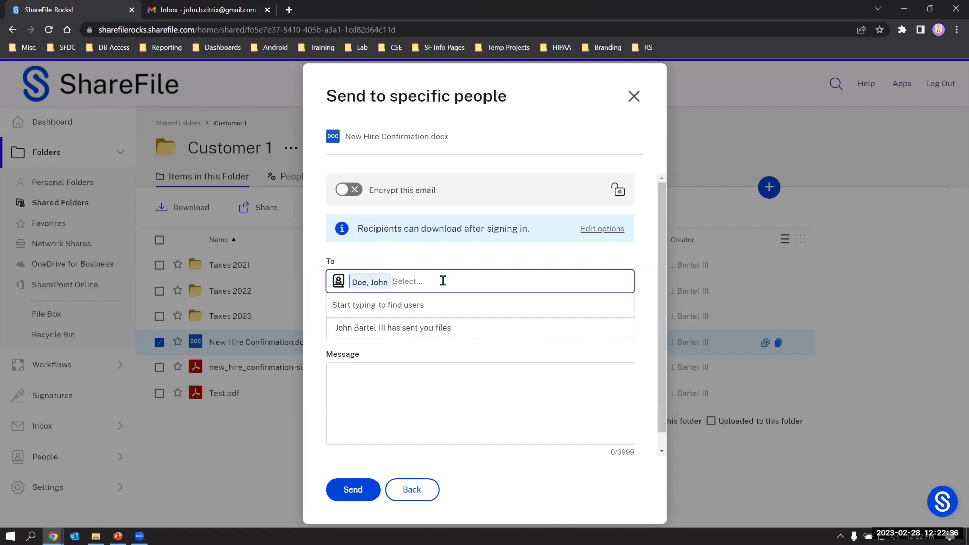
click(459, 317)
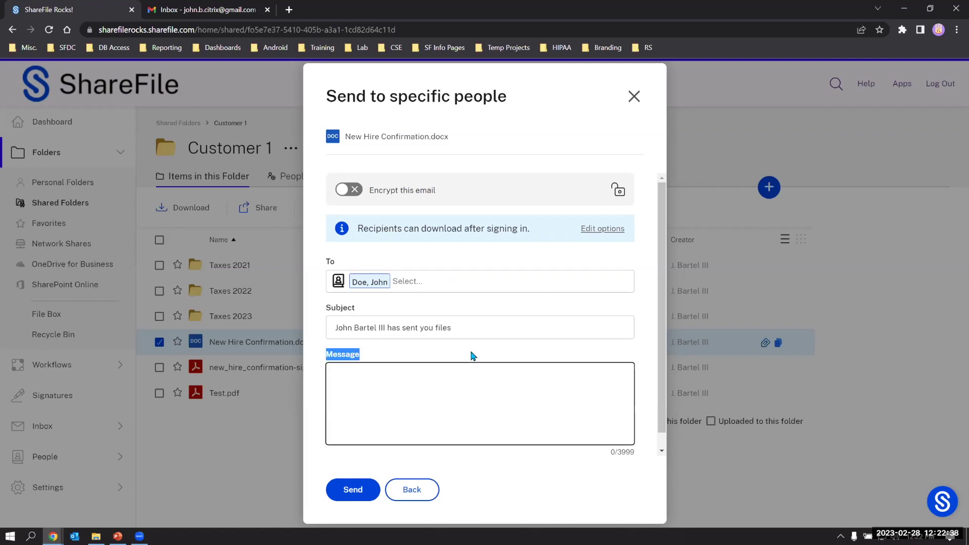
- Enter the message "Hi There!" and send the email with New Hire Confirmation.docx
click(475, 330)
click(471, 392)
click(501, 396)
text(Hi There!)
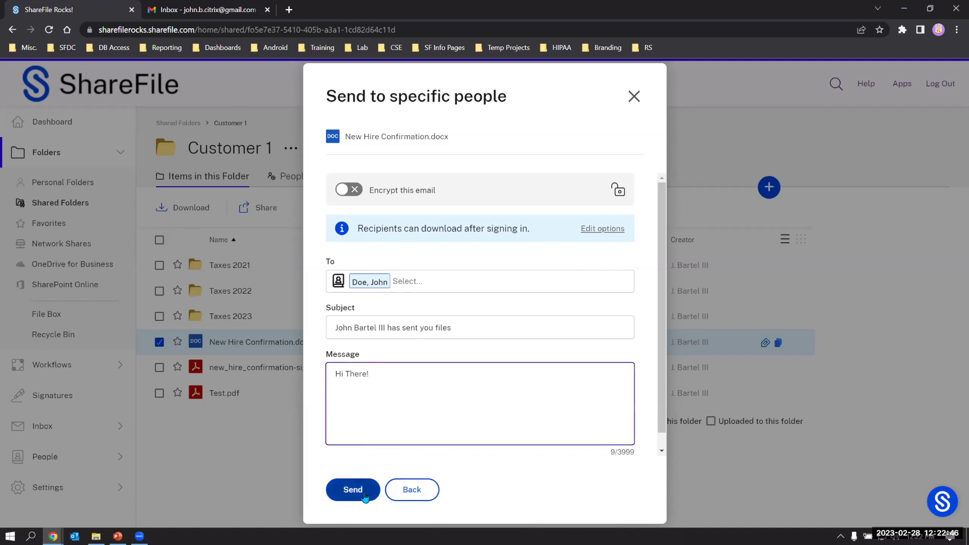
click(364, 491)
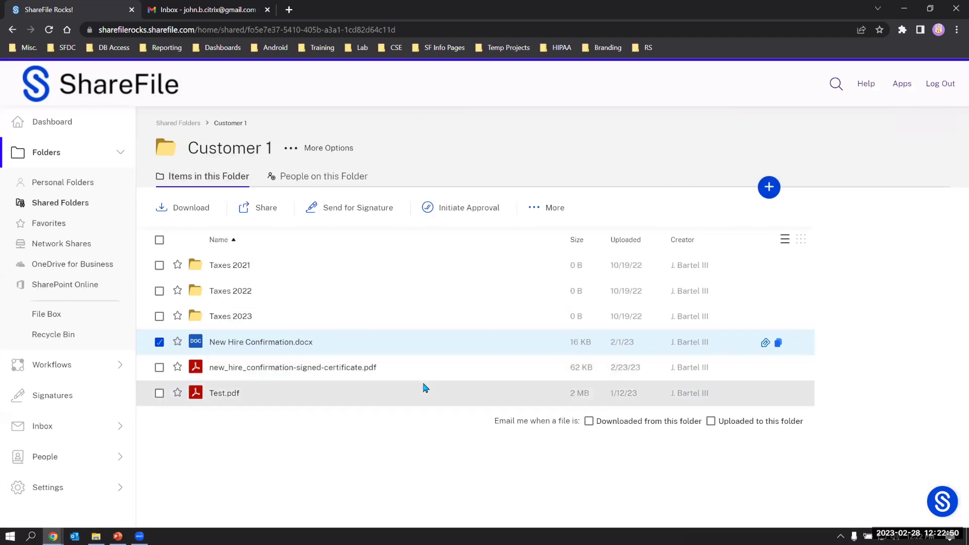
- Switch to the Gmail inbox, view the document shared in the new ShareFile email, and return to the Customer 1 folder
click(202, 13)
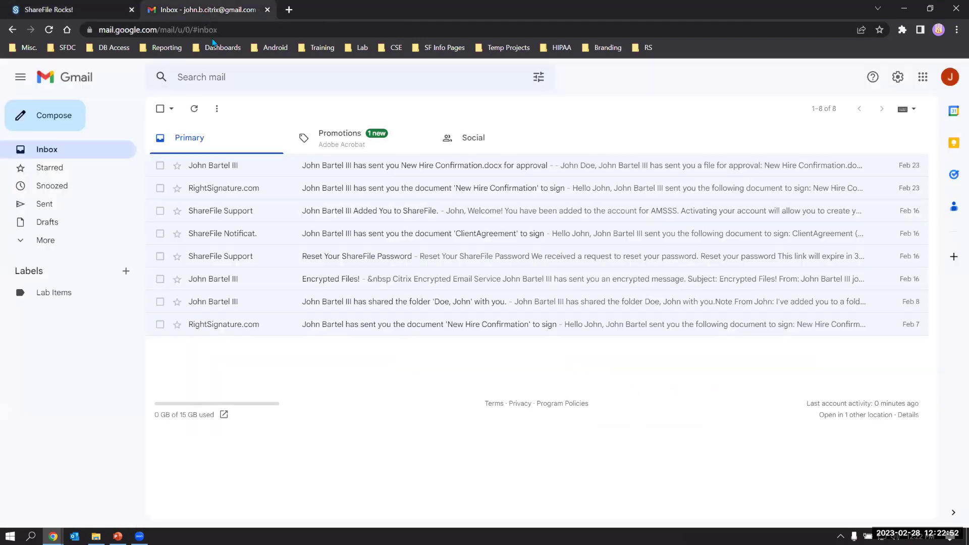
click(67, 150)
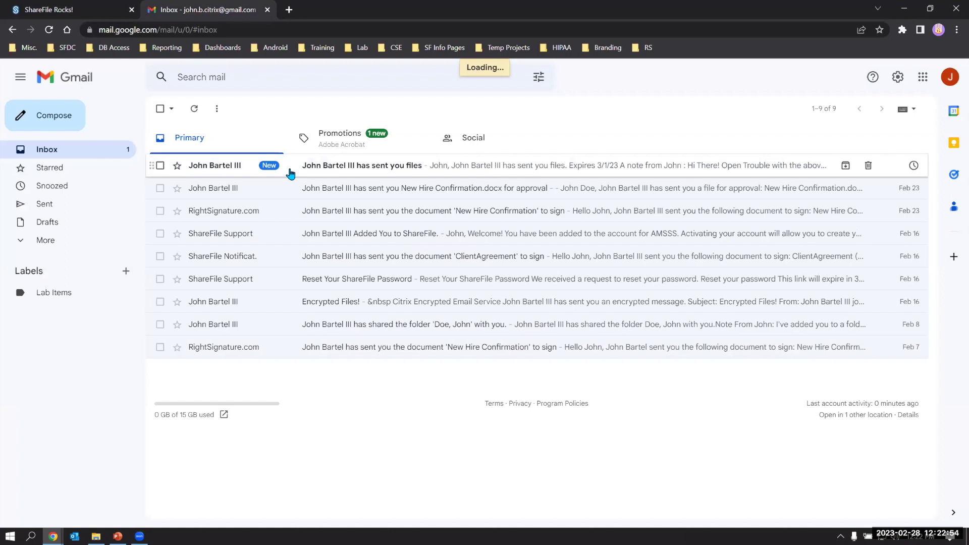
click(315, 170)
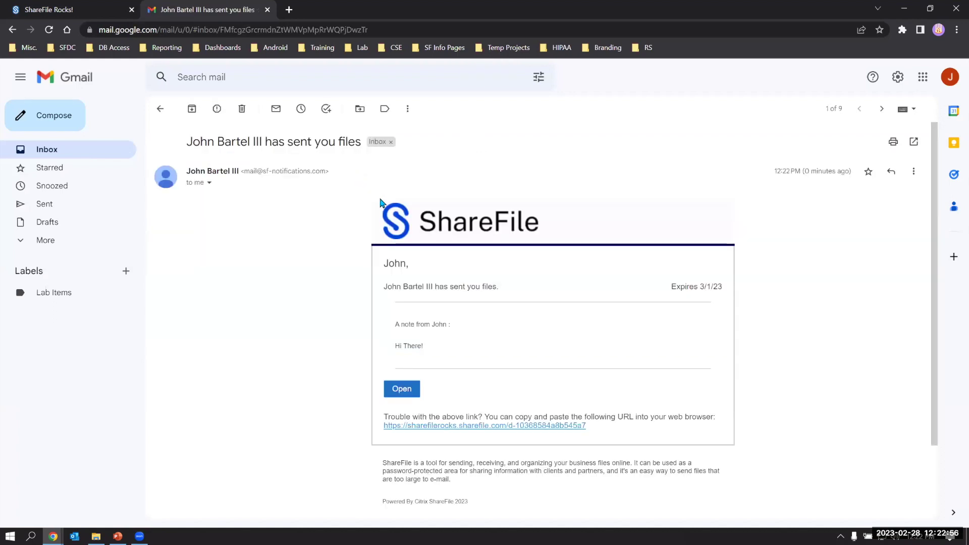
click(407, 390)
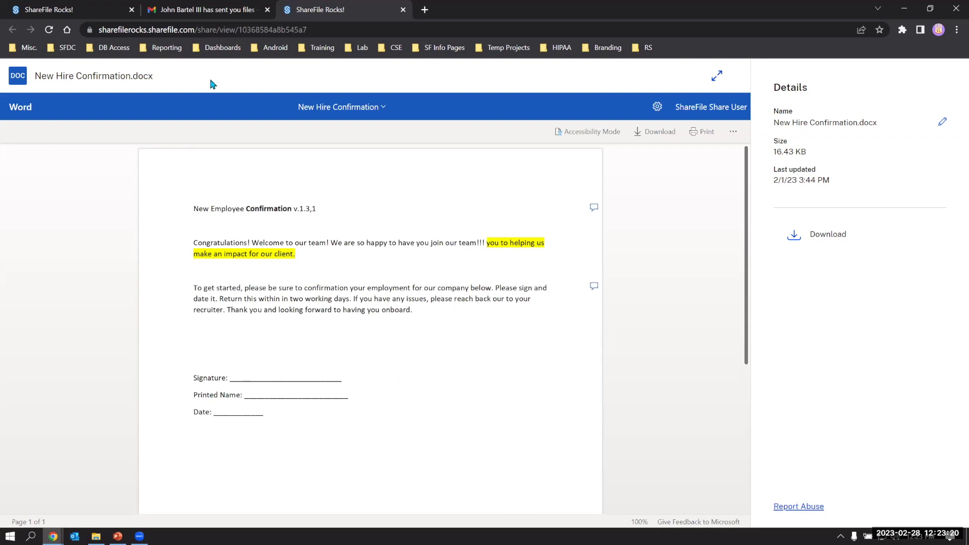
click(103, 11)
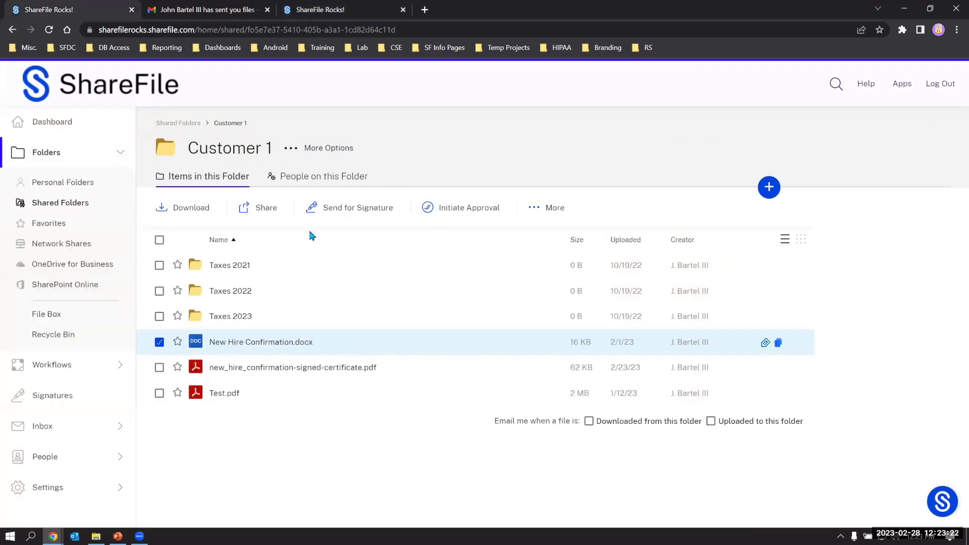
- Deselect New Hire Confirmation.docx and start a new file share from the dashboard, choosing files already stored in ShareFile
click(159, 343)
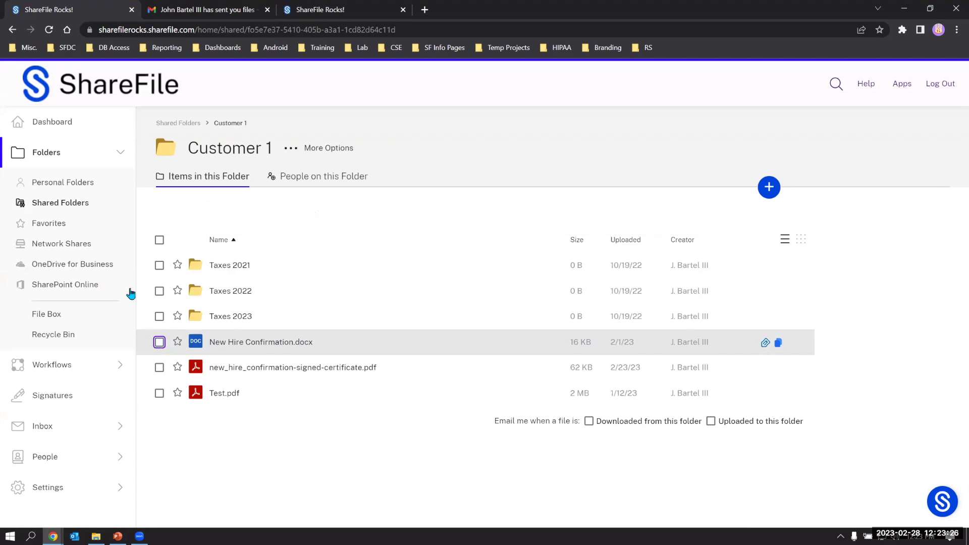
click(91, 131)
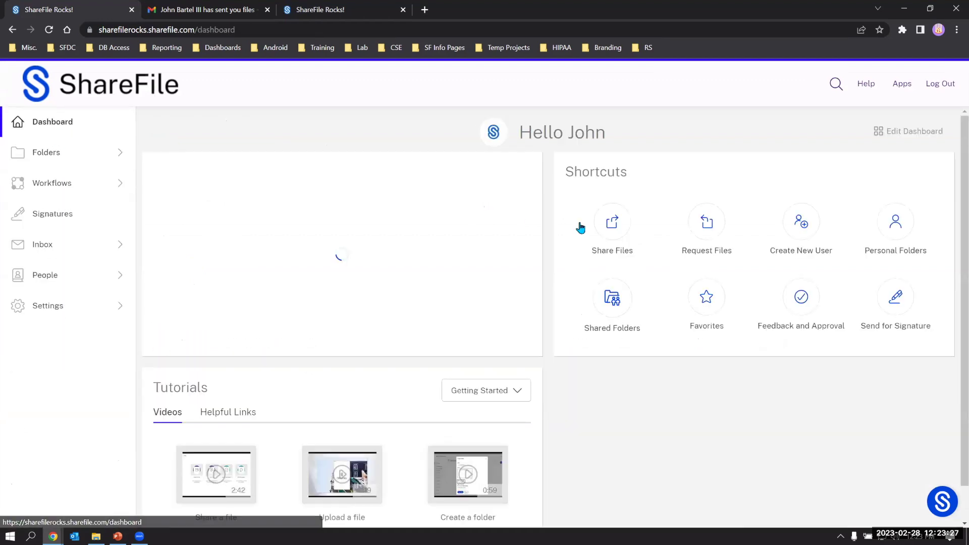
click(618, 230)
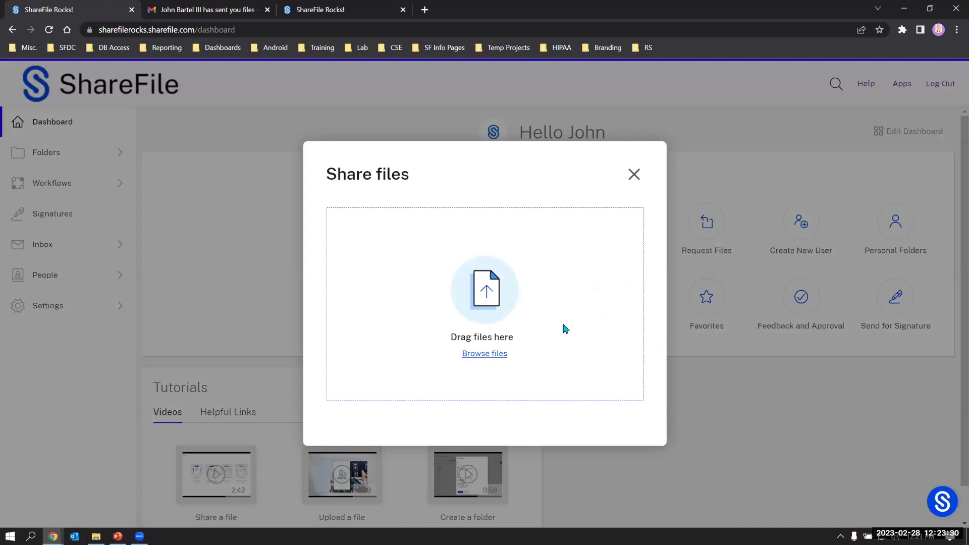
click(478, 352)
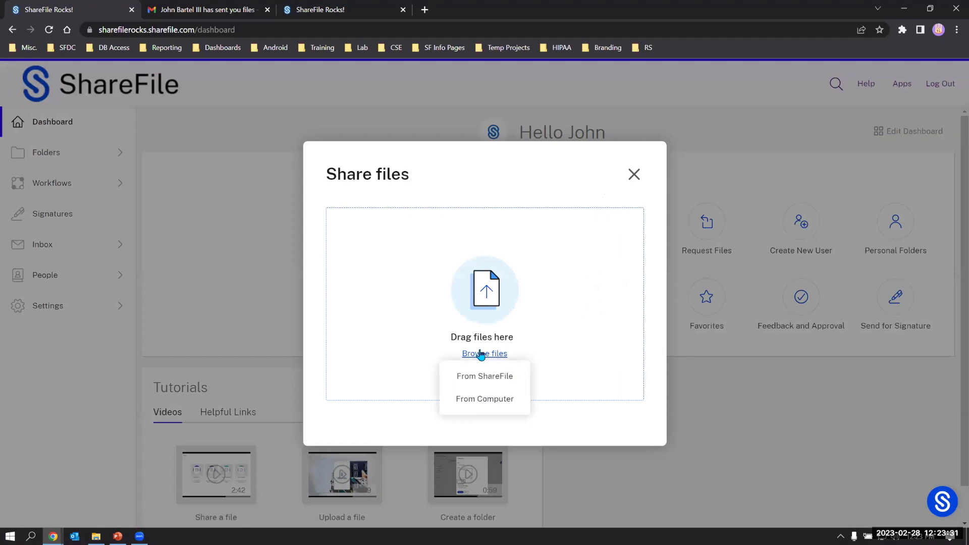
click(497, 386)
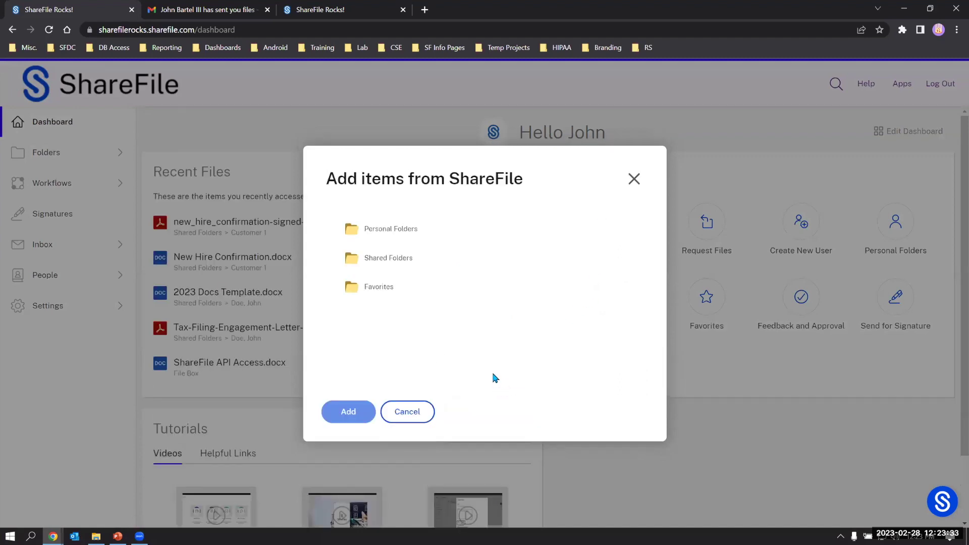
- Add New Hire Confirmation.docx from the shared Customer 1 folder and continue to its sharing links
click(384, 261)
click(332, 248)
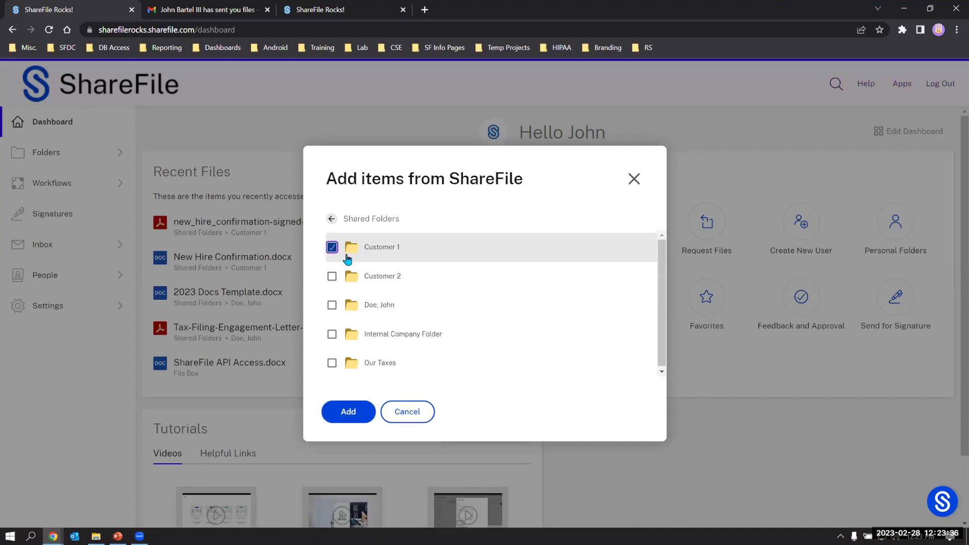
click(367, 255)
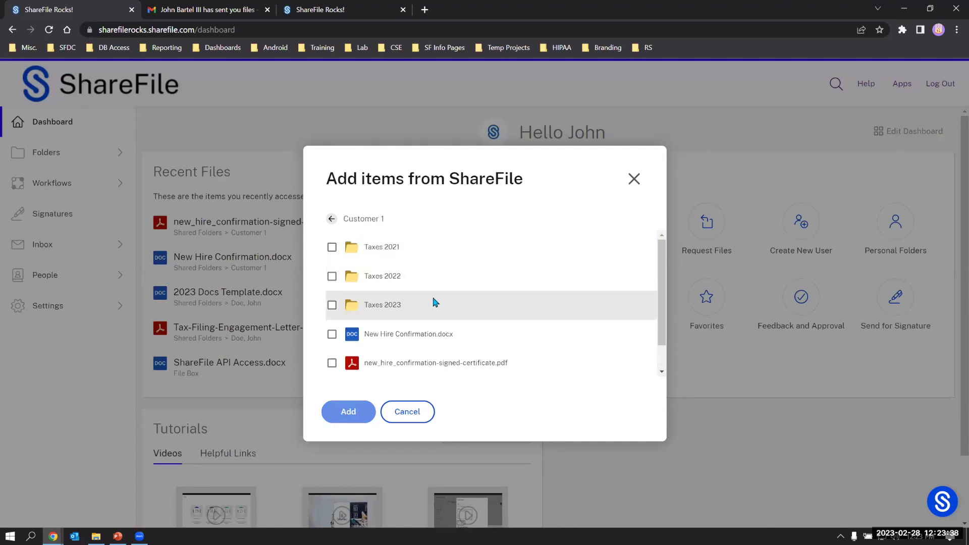
click(395, 341)
click(356, 412)
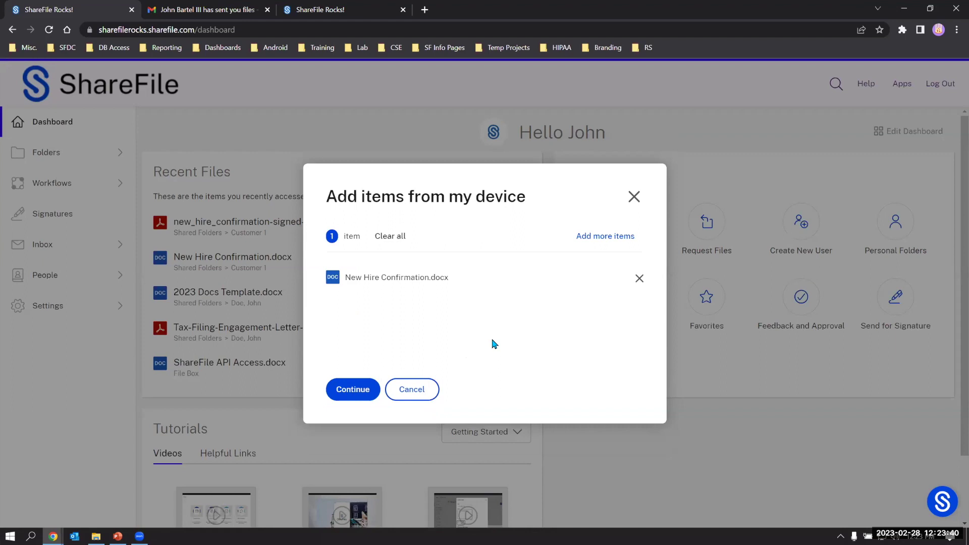
click(360, 396)
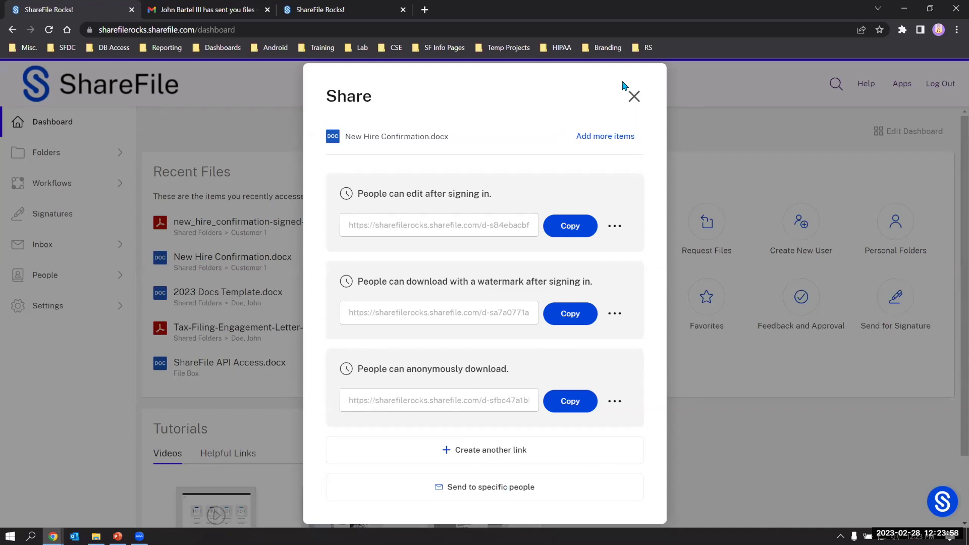
- View the management options of the link that allows editing after sign-in, and close the share dialog
click(615, 225)
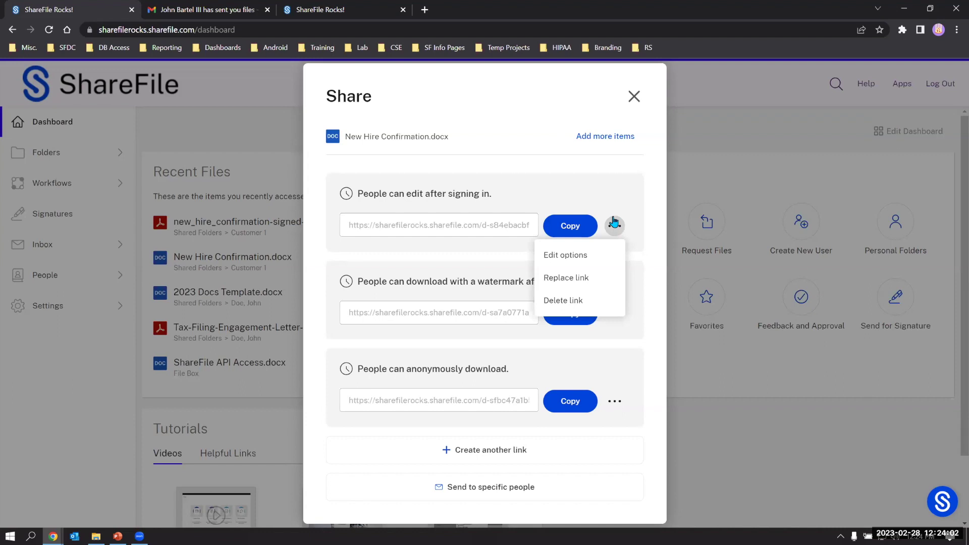
click(419, 270)
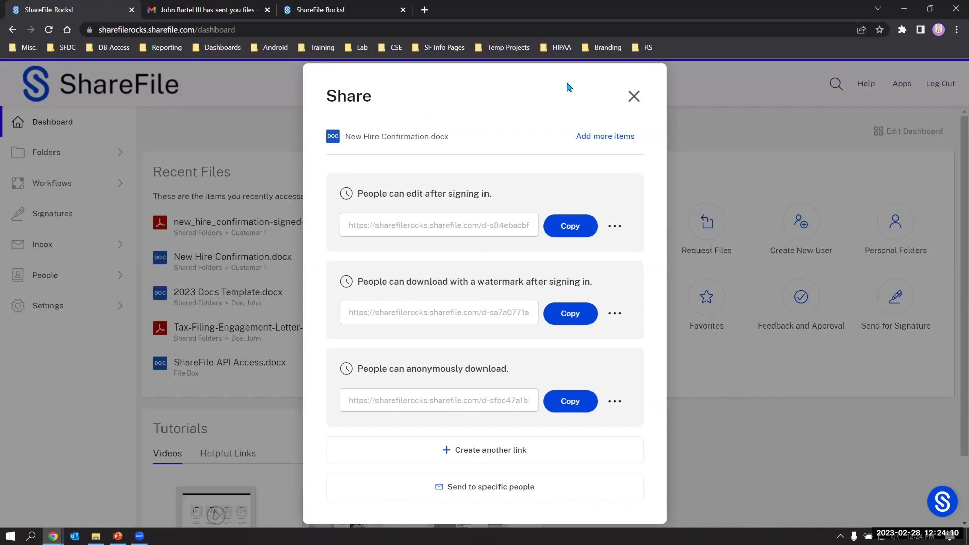
click(634, 96)
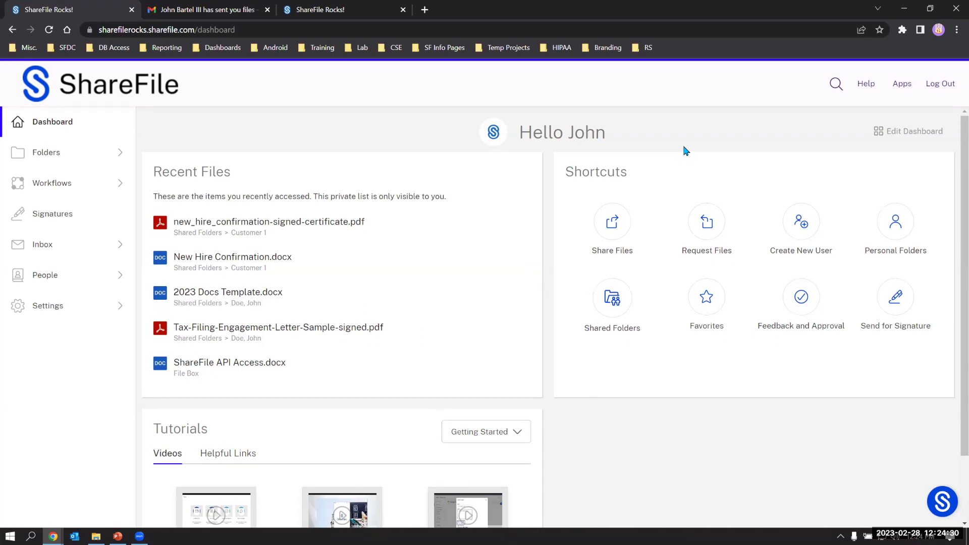
- Start a file request from the dashboard and set its upload location to the client's named folder under Shared Folders
click(699, 222)
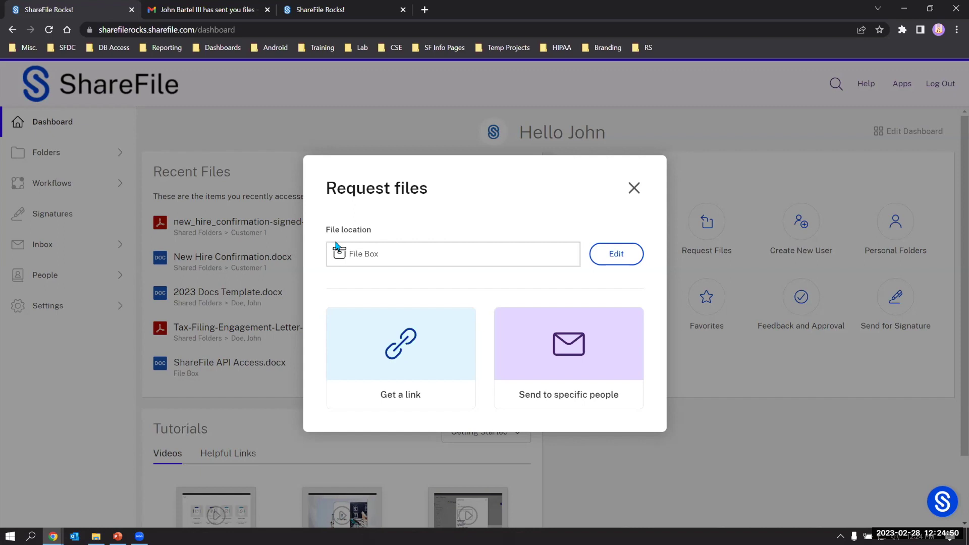
click(637, 258)
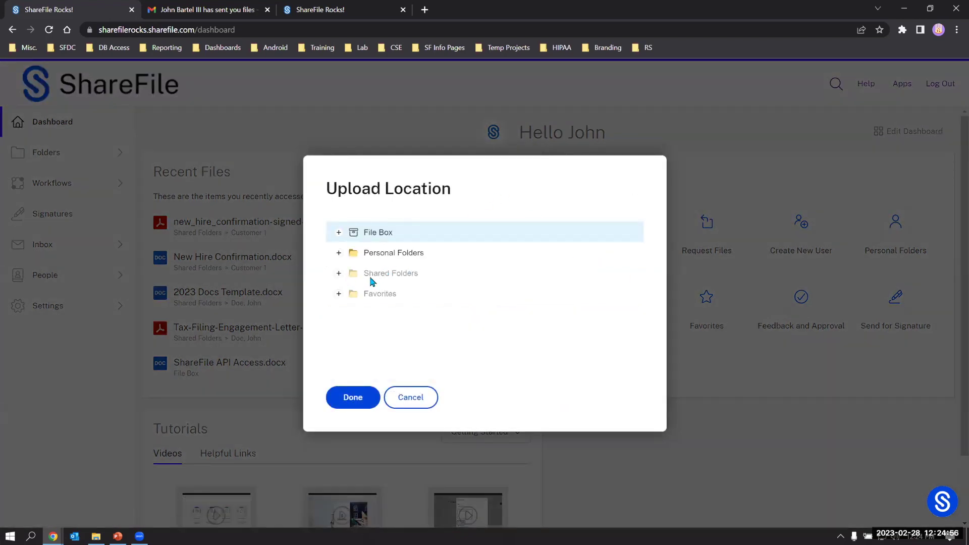
click(340, 277)
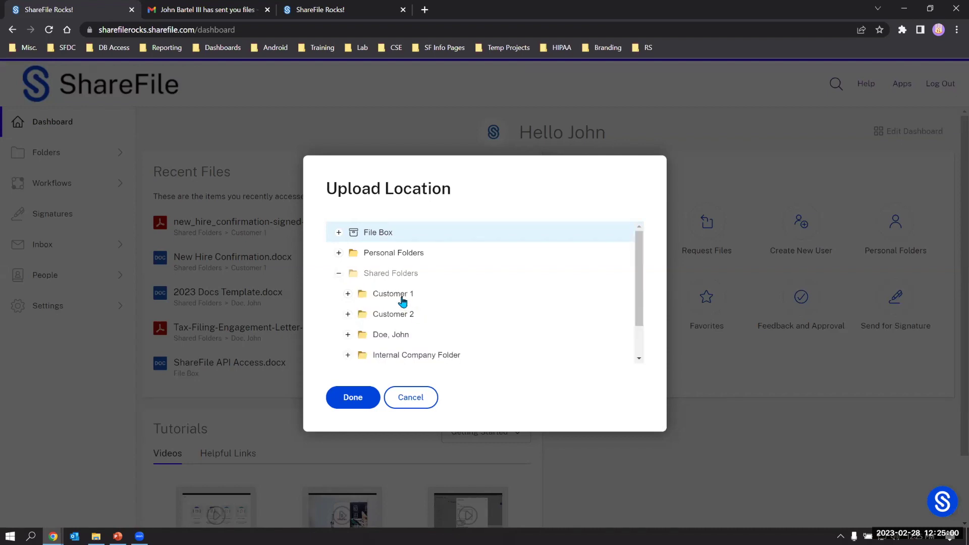
click(382, 337)
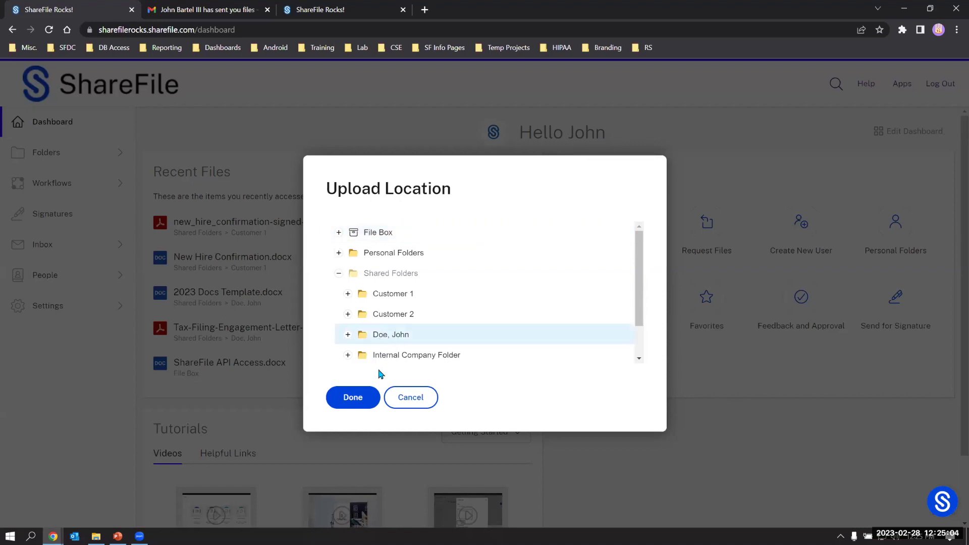
click(367, 401)
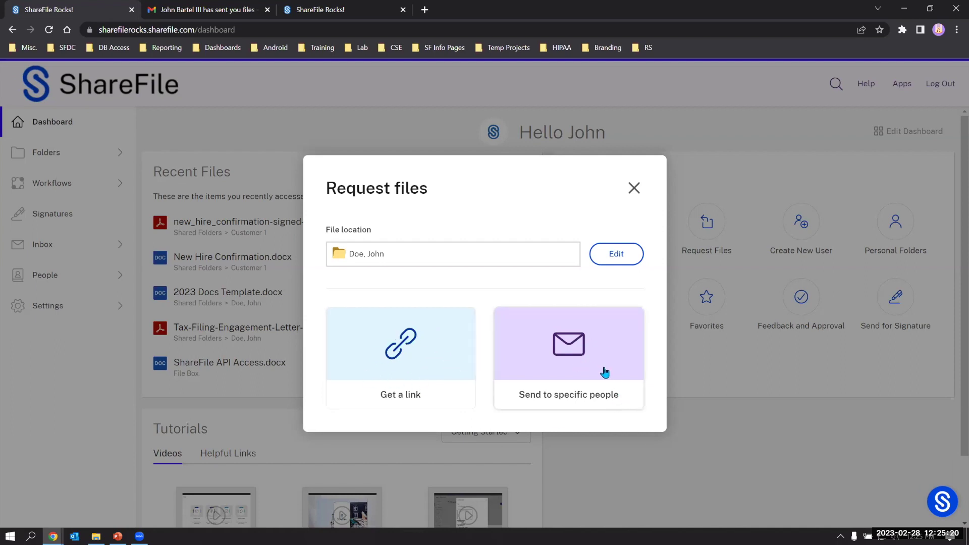
- Get an upload link for the file request and copy it
click(402, 353)
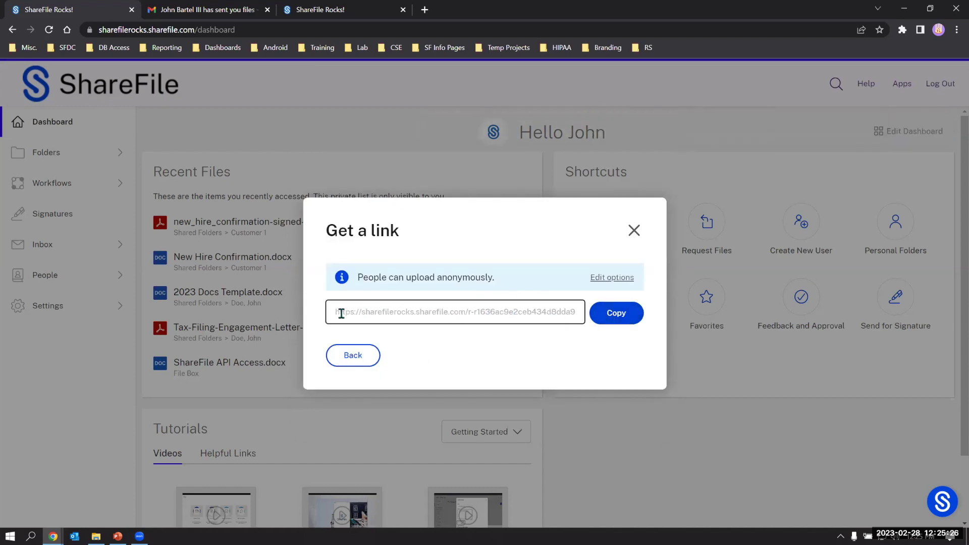
drag(335, 312, 578, 312)
click(617, 312)
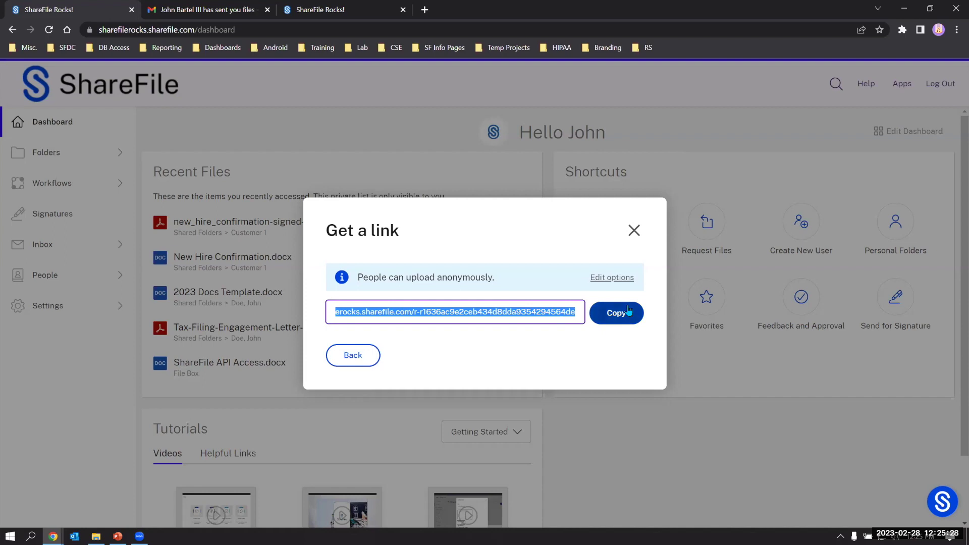
- Open the copied request link in a new browser tab, view the recipient's upload page, and close the tab
click(425, 10)
key(ctrl+v)
key(Return)
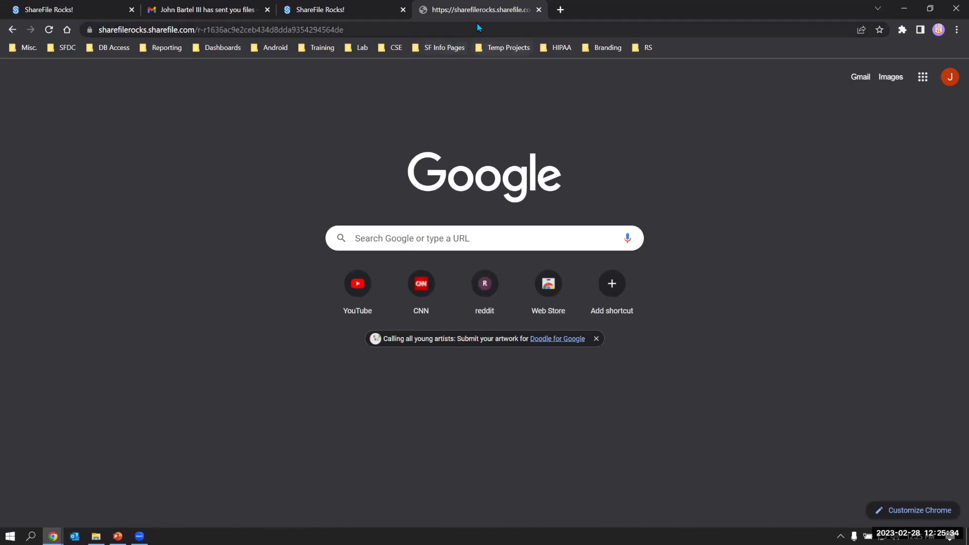
click(479, 29)
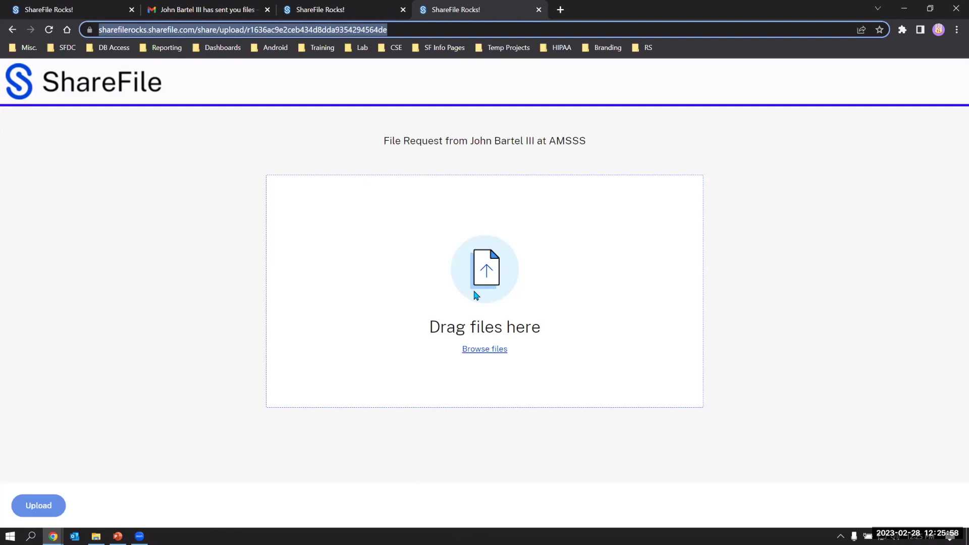
click(538, 9)
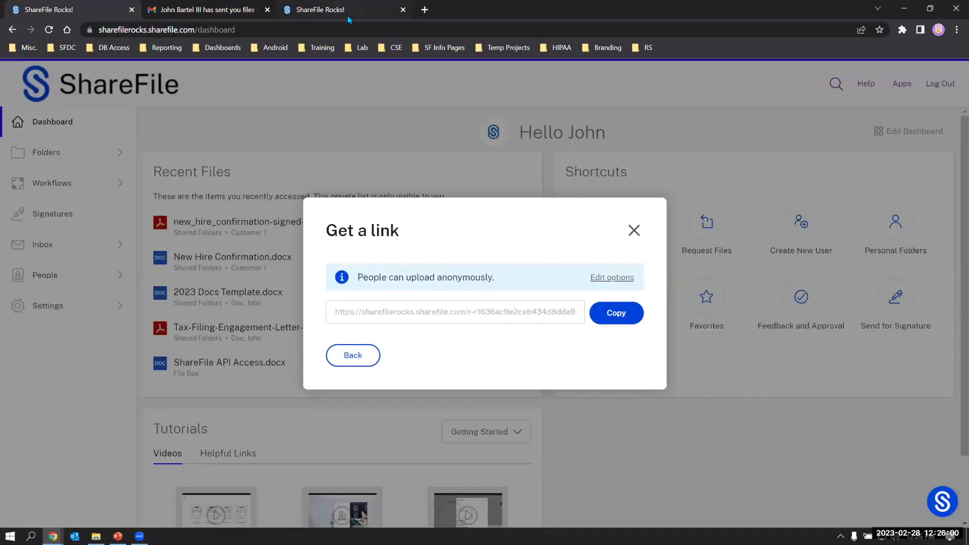
- Review the request link's access and expiry choices, keep Anyone (anonymous) with expiry after one day, and save the options
click(614, 280)
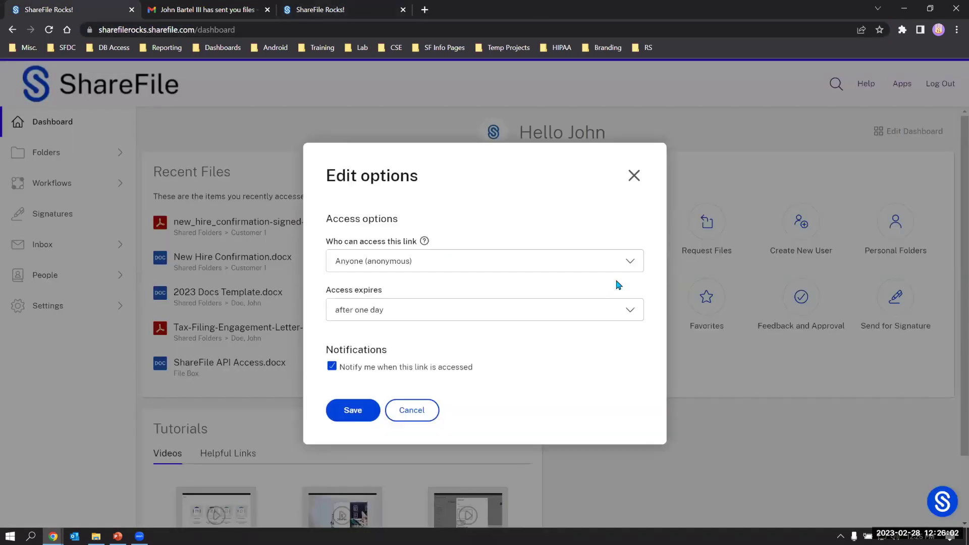
click(451, 268)
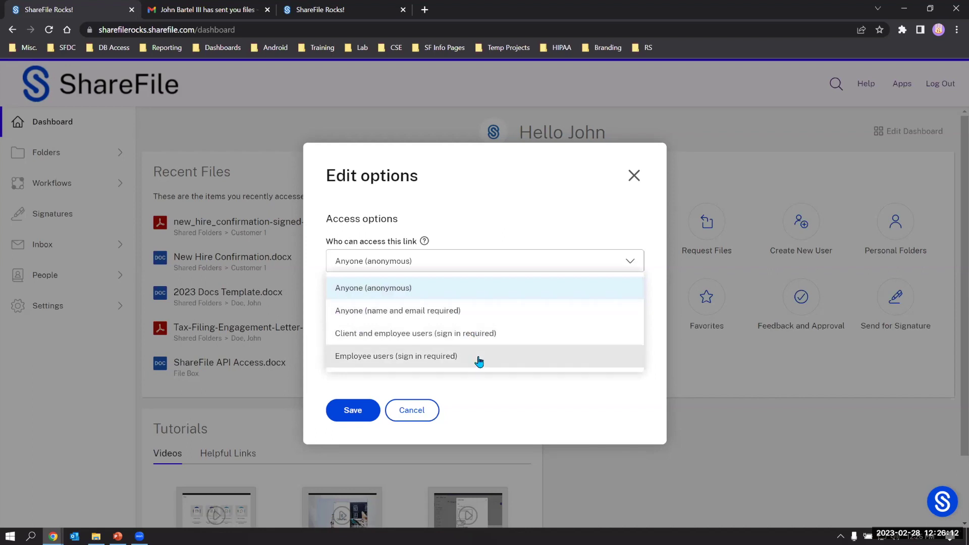
click(502, 228)
click(460, 310)
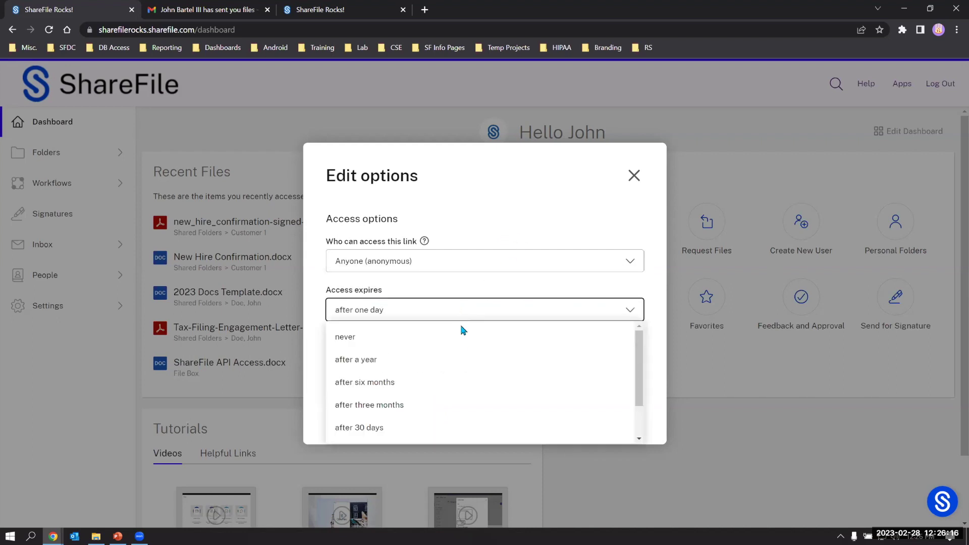
scroll(467, 411, down, 2)
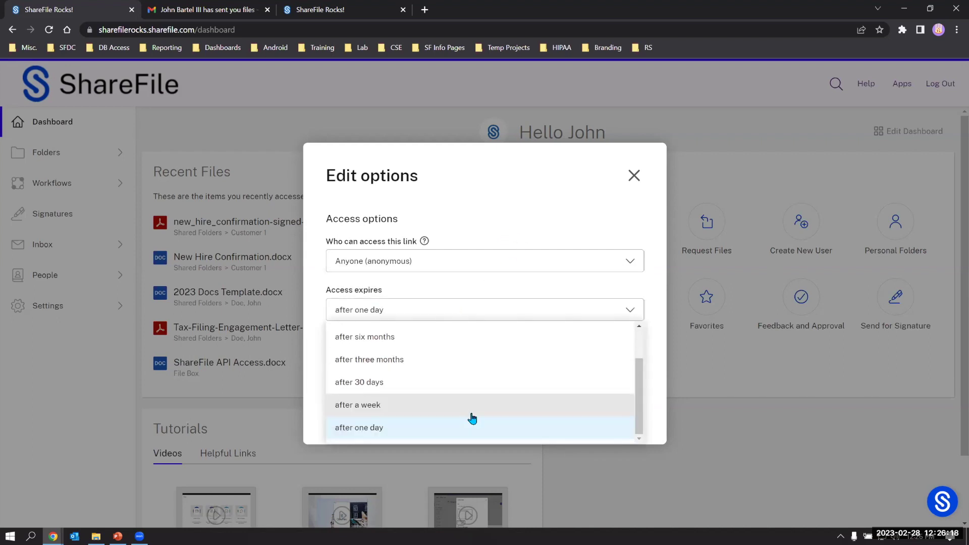
click(465, 426)
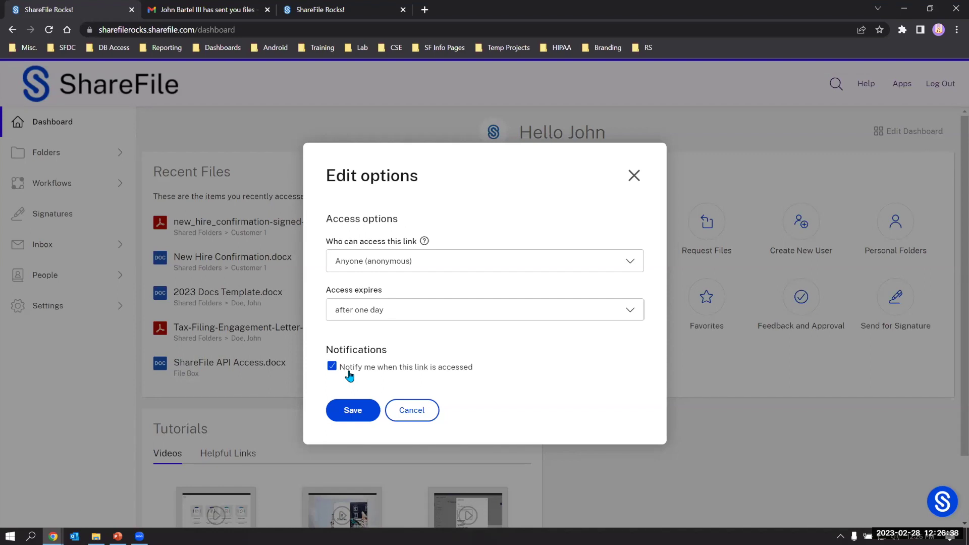
click(367, 418)
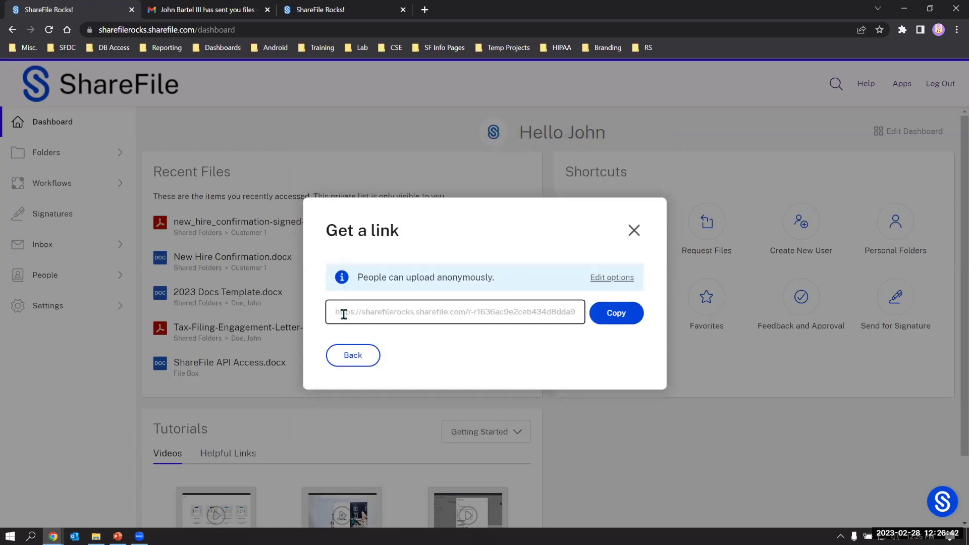
- Change the file request to be sent to specific people and add the client contact as recipient
click(371, 356)
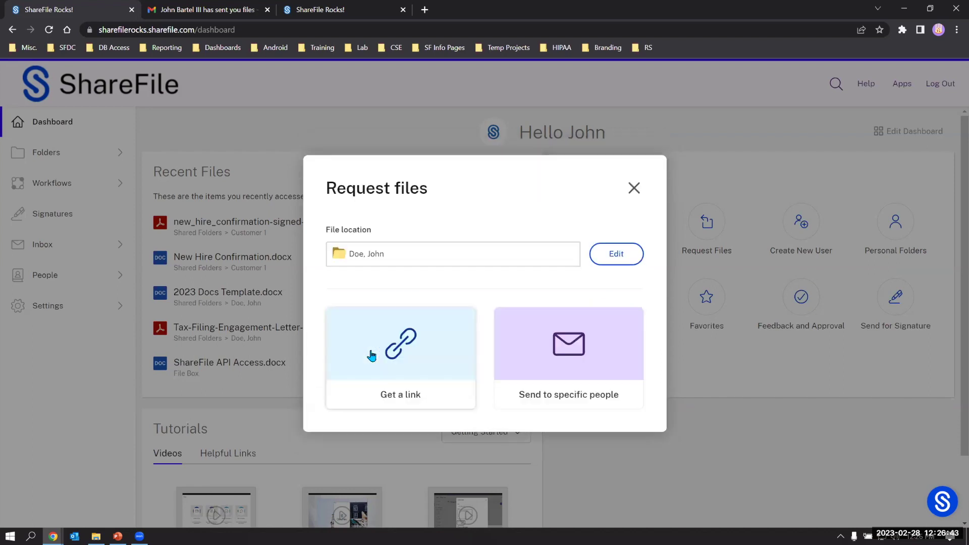
click(550, 347)
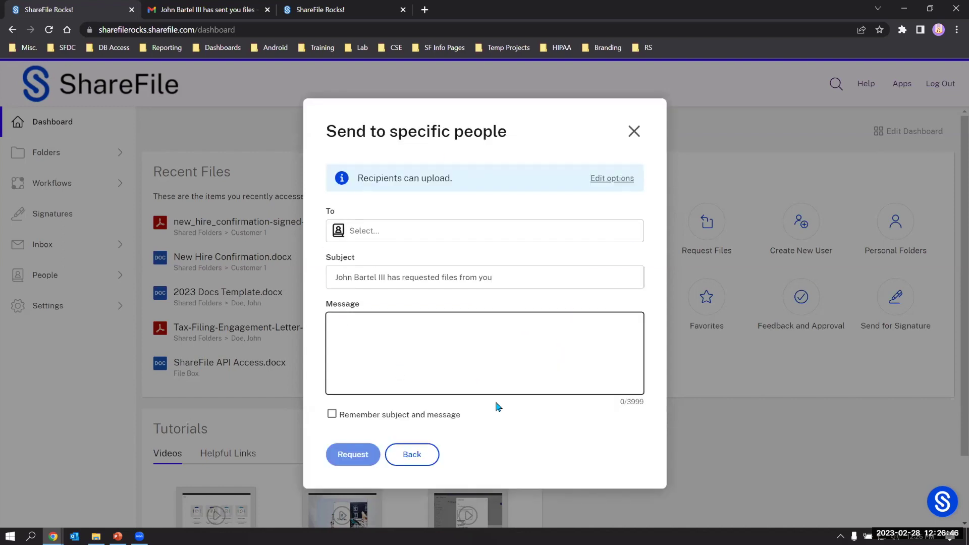
click(436, 237)
text(john)
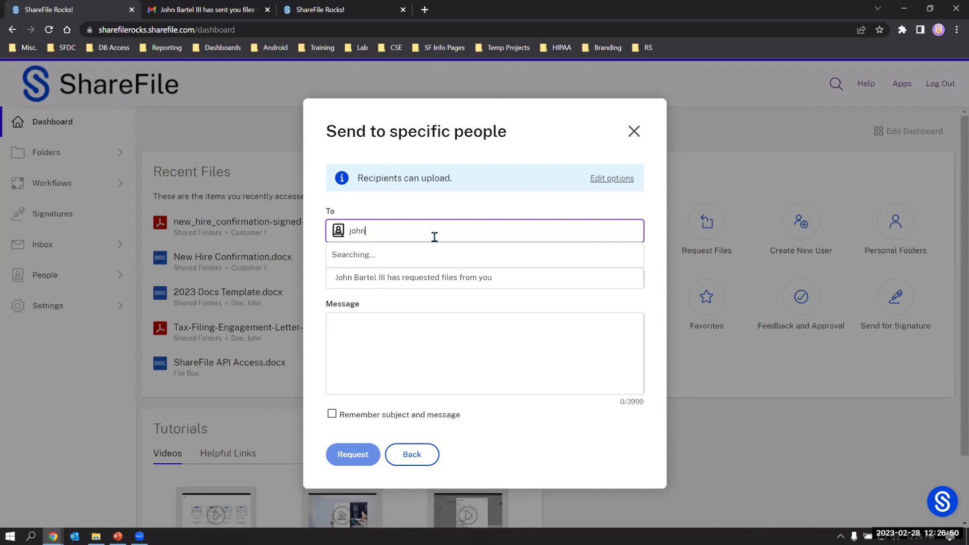
click(413, 302)
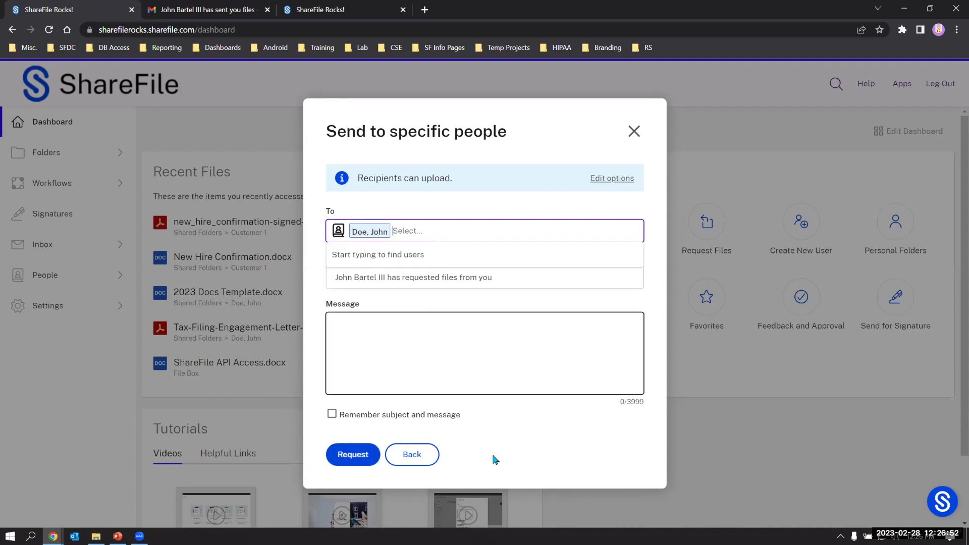
- Enter the message "I need files a,b and c" and view the email request's access and notification options
click(434, 321)
text(I need files a,b and c)
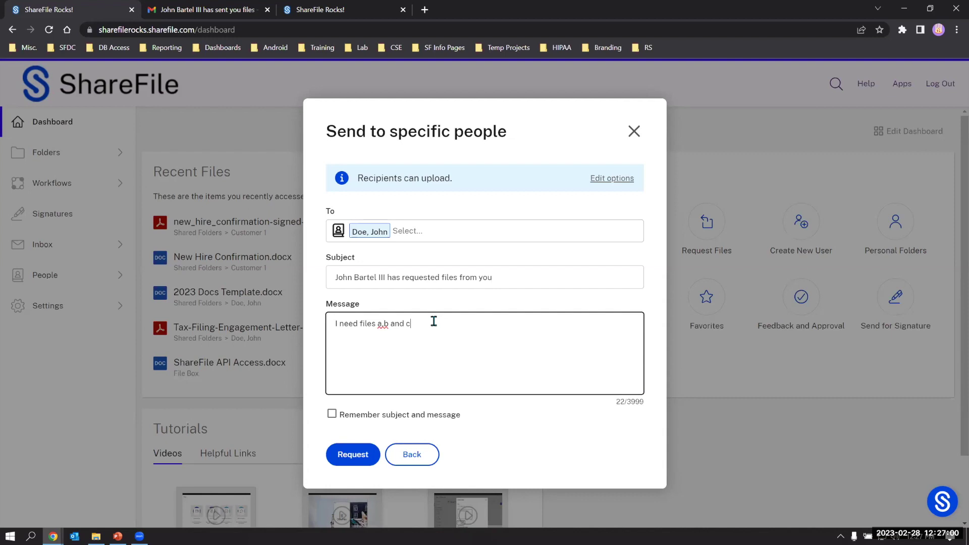
click(352, 455)
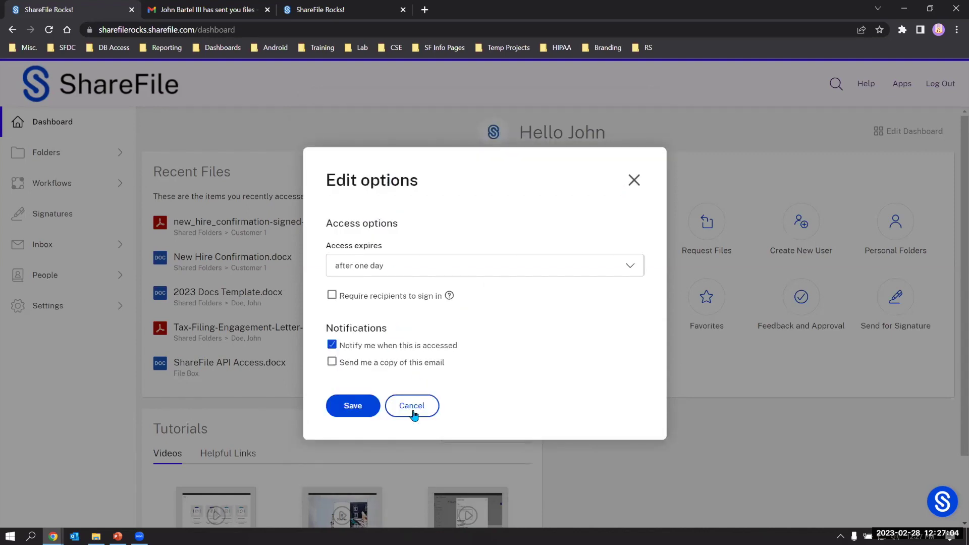
click(413, 413)
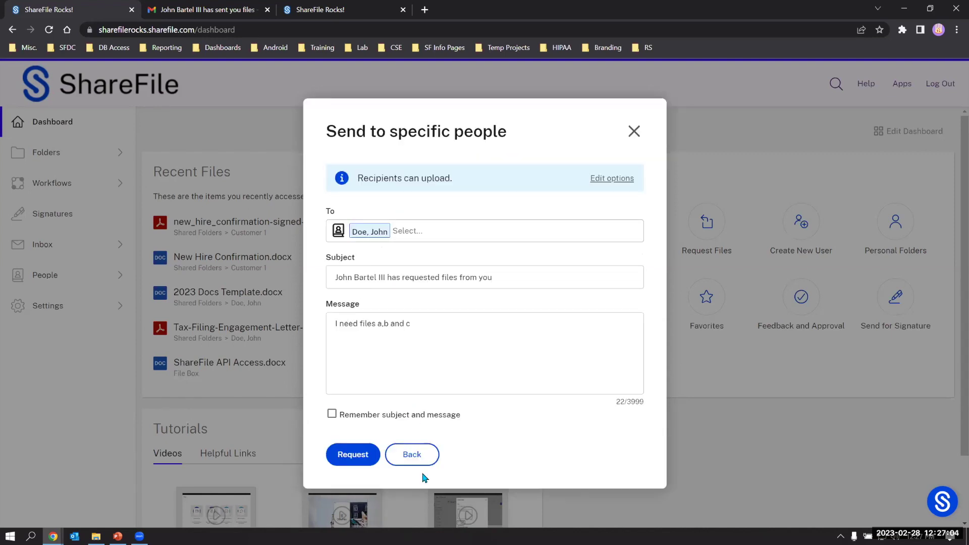
- Send the file request and open the newly received request email in the recipient's Gmail inbox
click(372, 462)
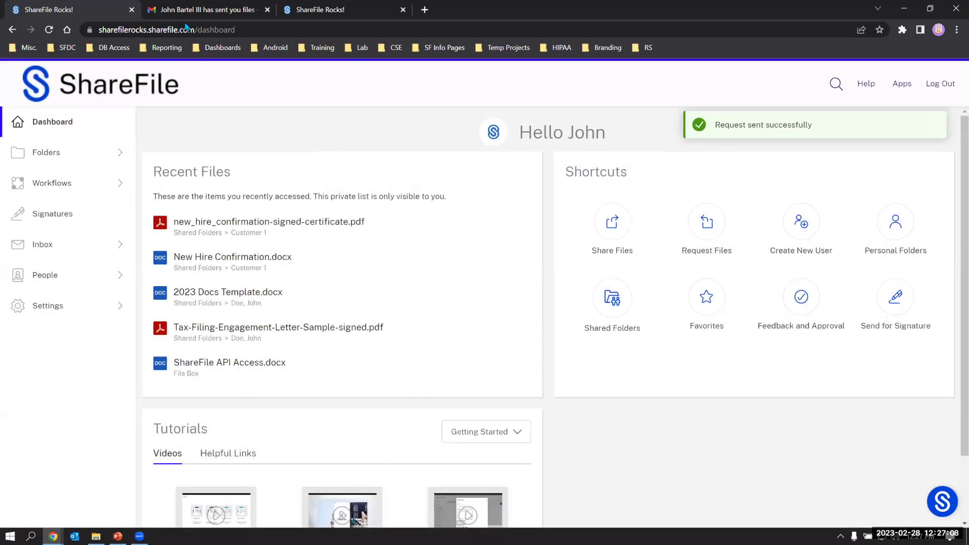
click(186, 10)
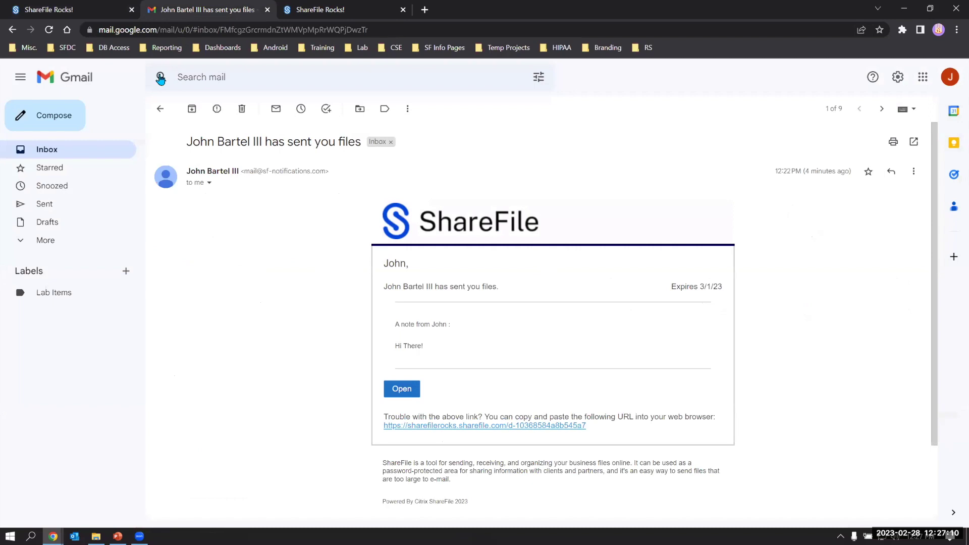
click(161, 108)
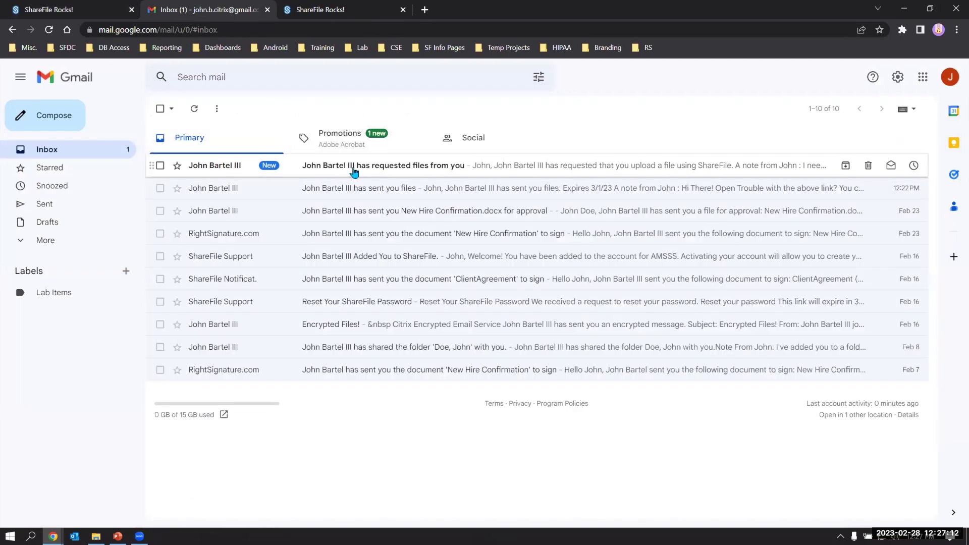
click(353, 172)
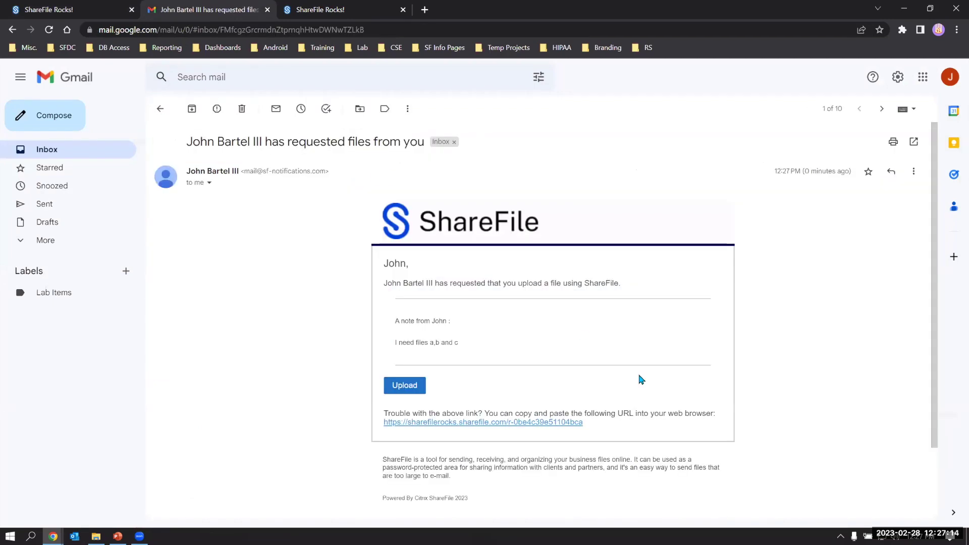
scroll(644, 382, down, 2)
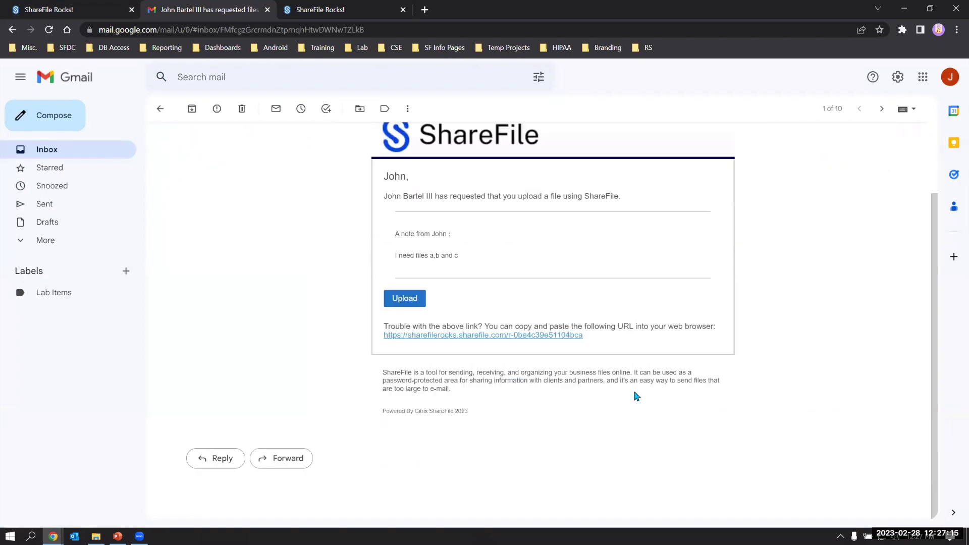
- View the upload page linked from the request email and its file browser, then return to the dashboard without choosing a file
click(415, 300)
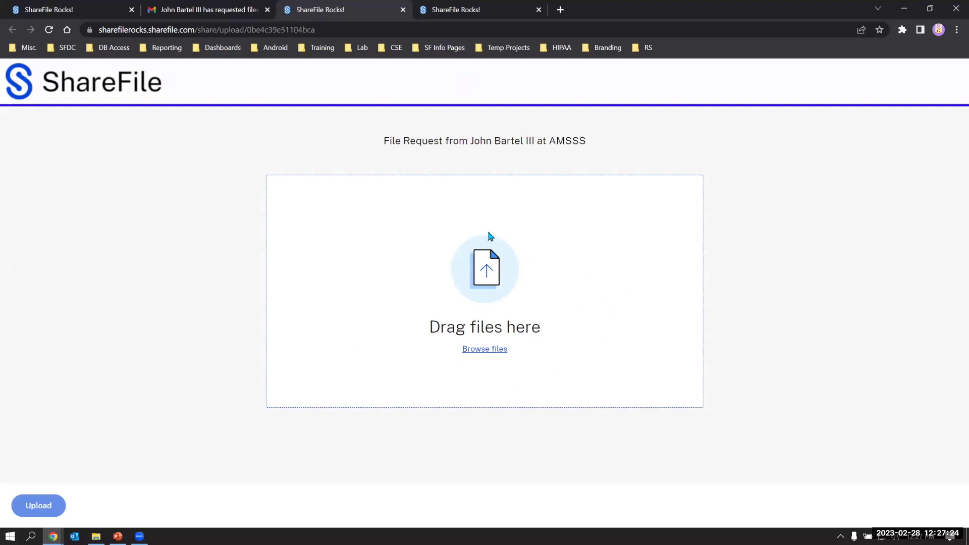
click(474, 349)
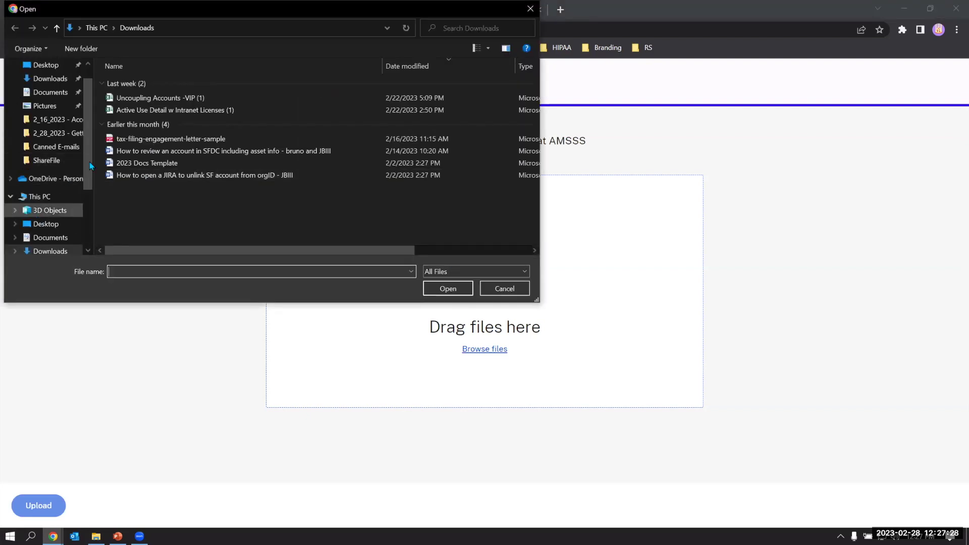
click(530, 8)
click(109, 70)
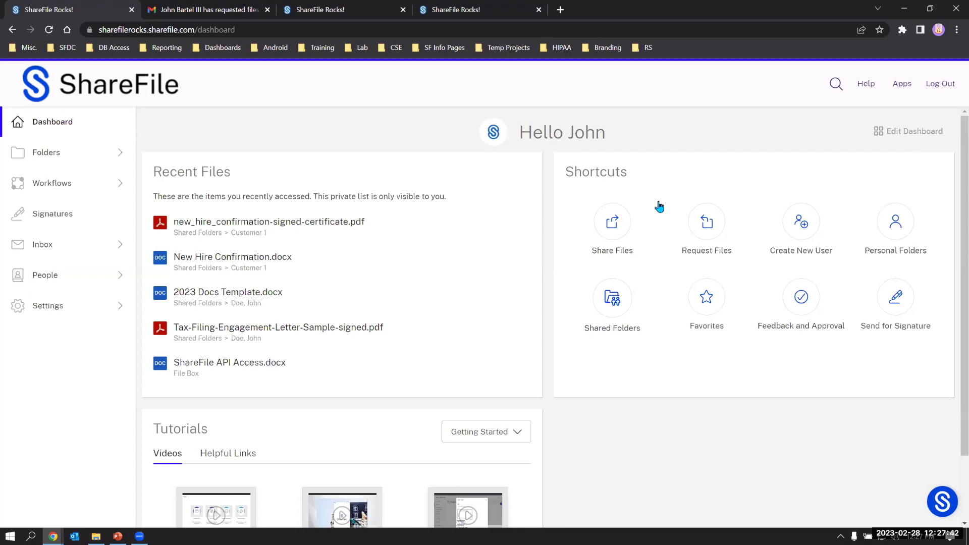
- View the Share Files shortcut's upload dialog, dismiss it, and open the Customer 1 folder in Shared Folders
click(625, 214)
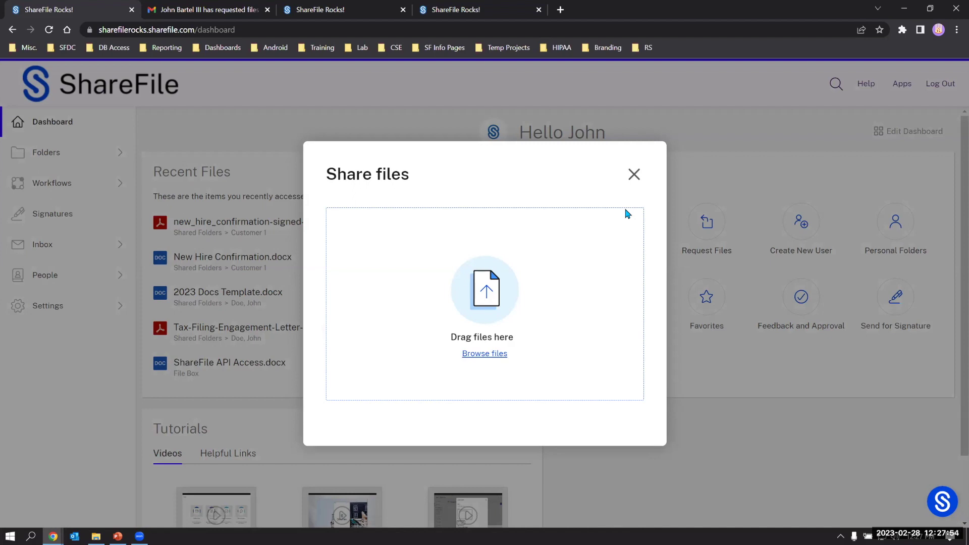
click(634, 174)
click(79, 155)
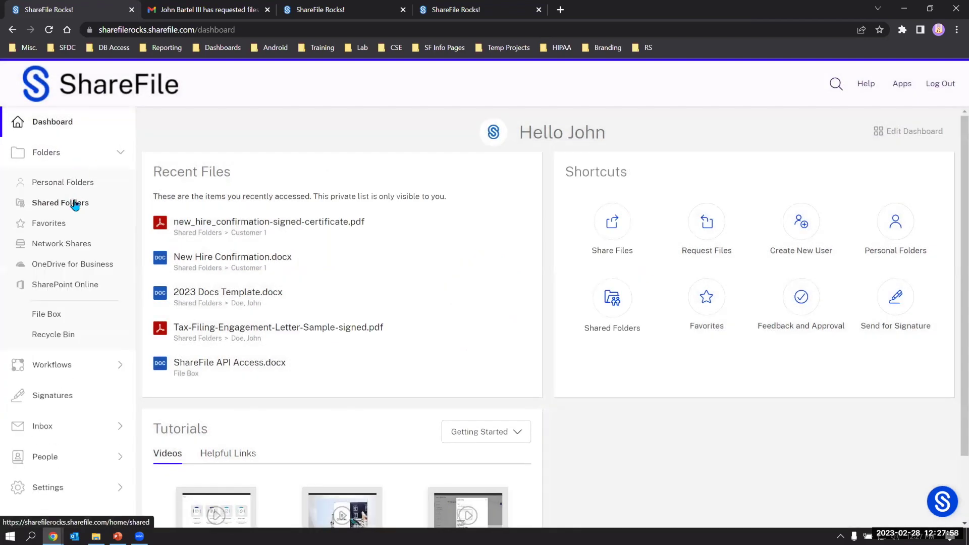
click(77, 203)
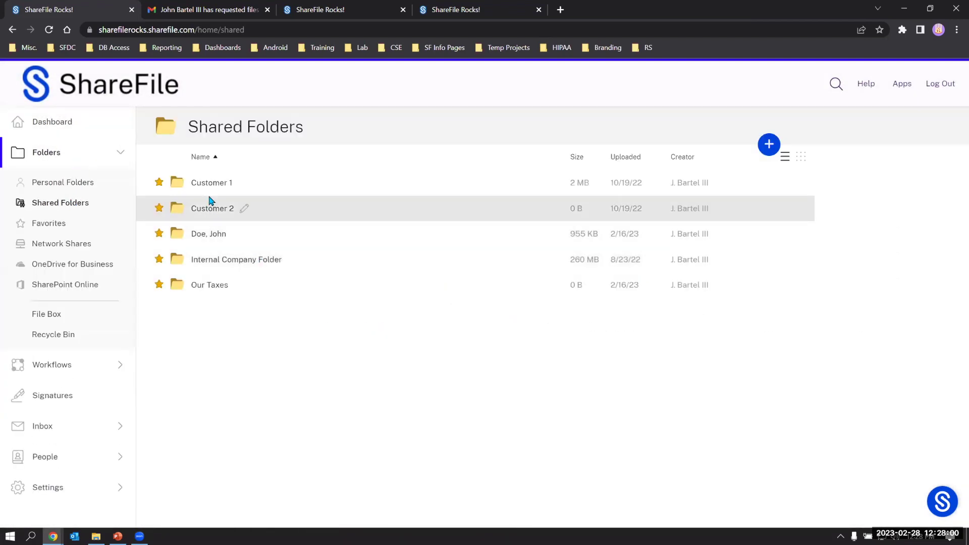
click(210, 200)
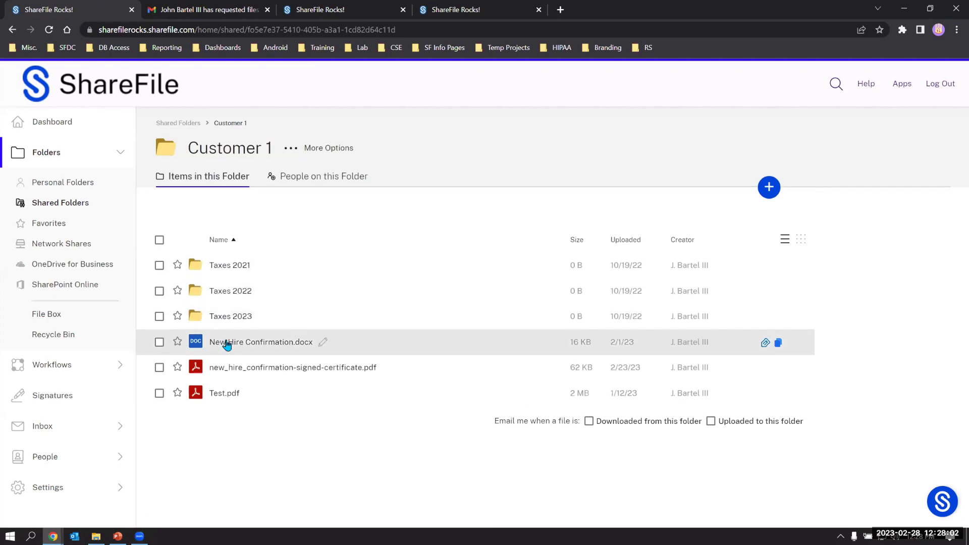
- Review the existing share links of New Hire Confirmation.docx and the link management choices, then close the sharing dialog
click(227, 340)
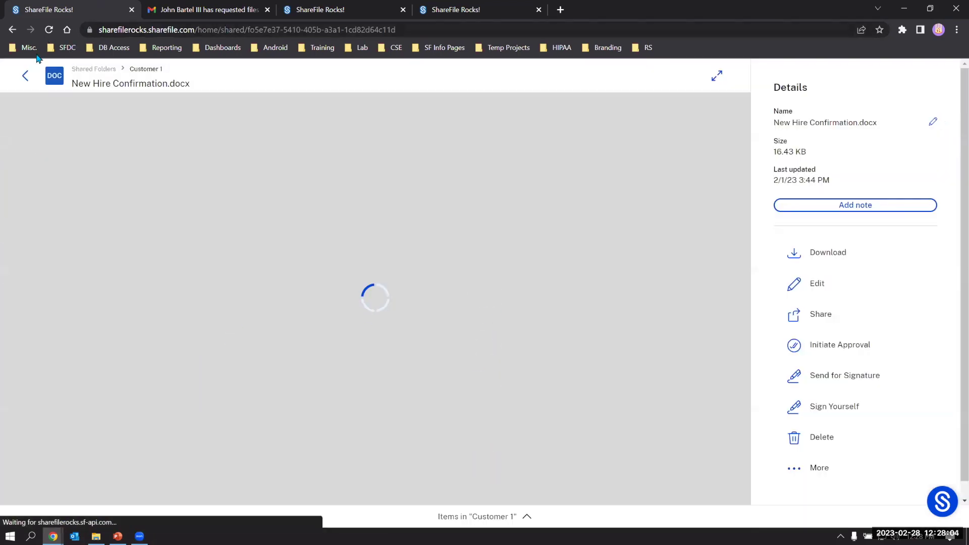
click(26, 75)
click(160, 342)
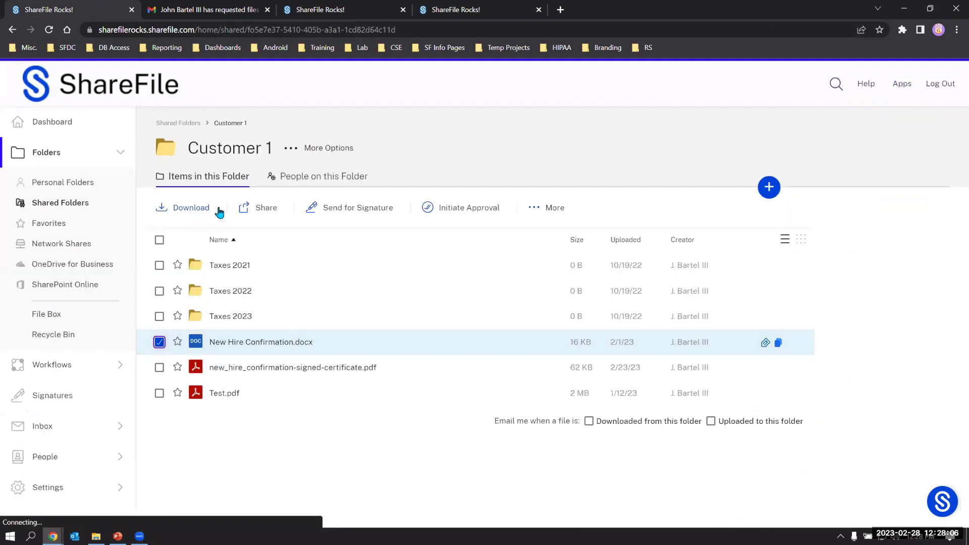
click(253, 208)
click(615, 226)
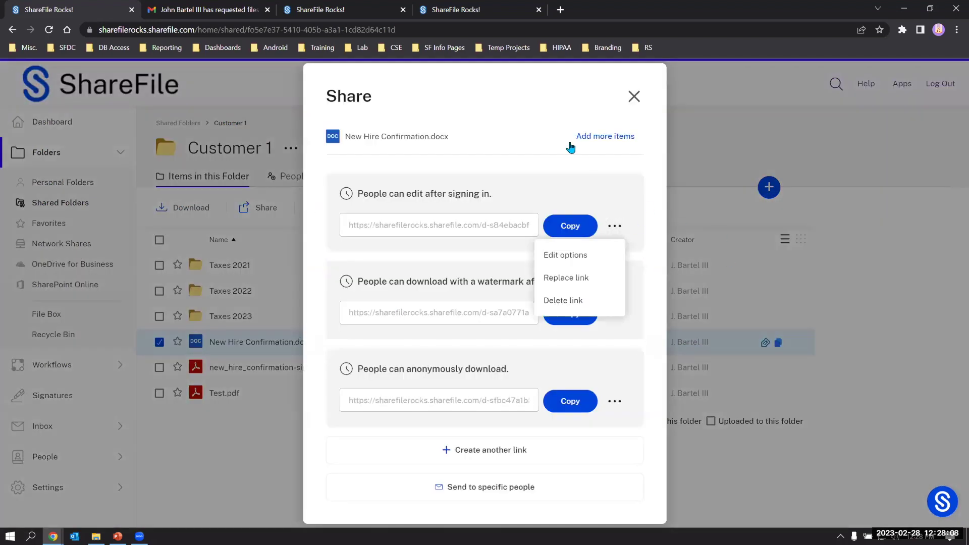
click(571, 144)
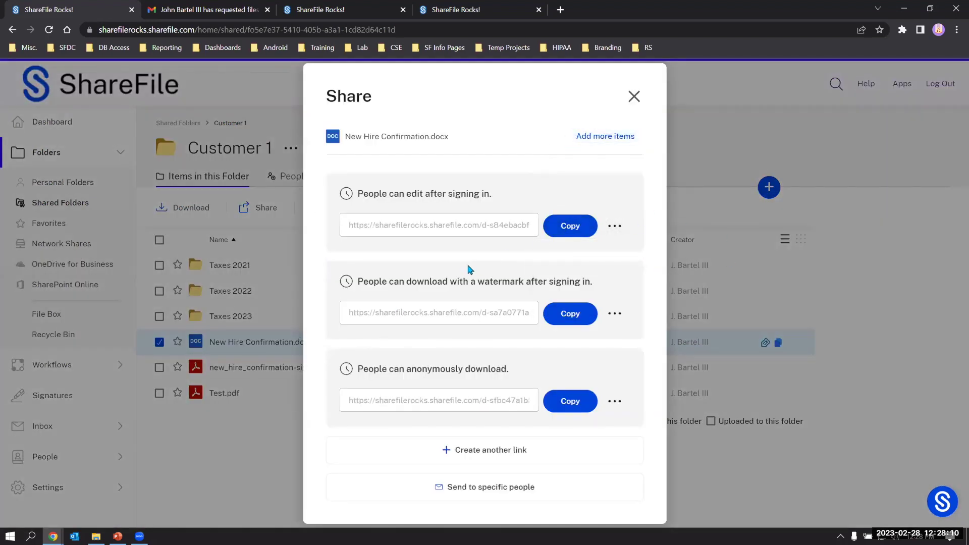
click(608, 227)
click(613, 226)
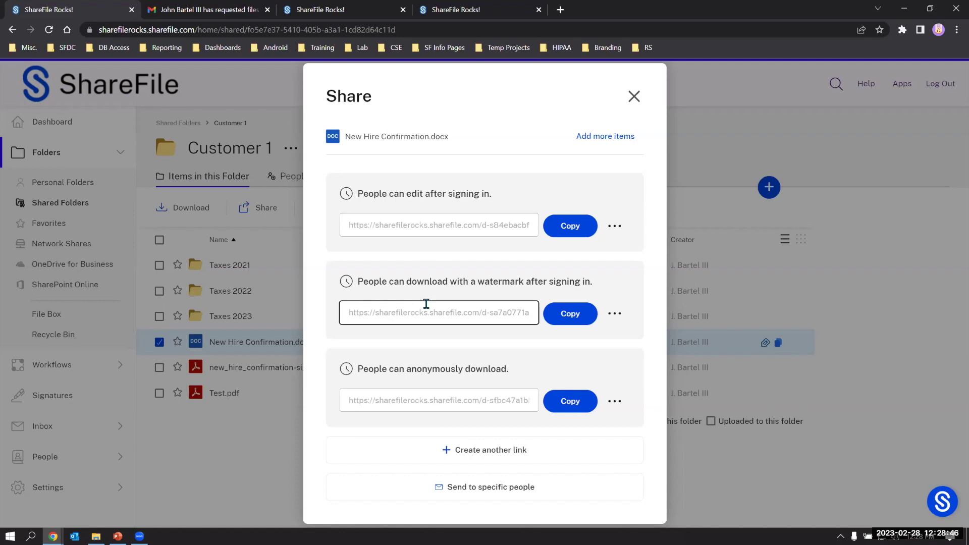
click(634, 95)
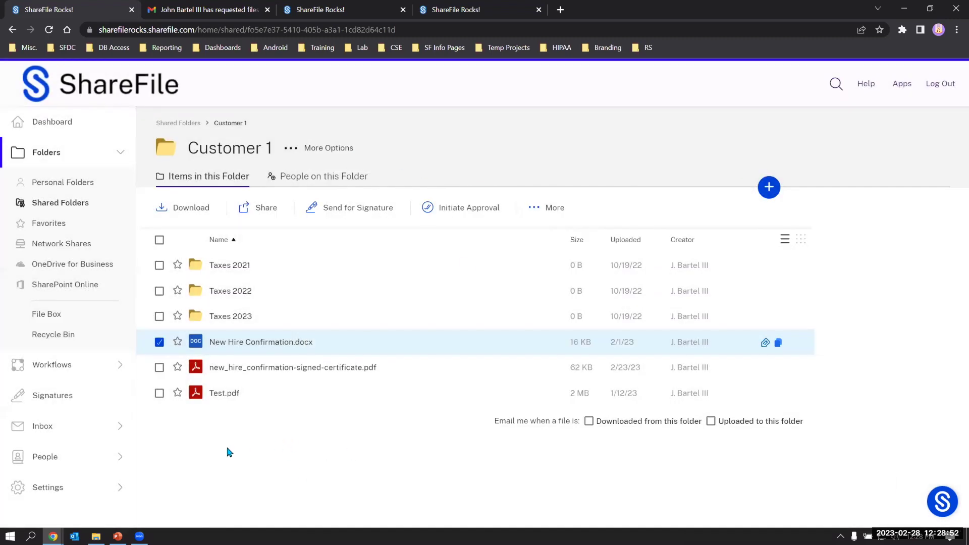
- Review the notification and access expiry options of the newest file request in the sent messages, leaving them as they are
click(74, 430)
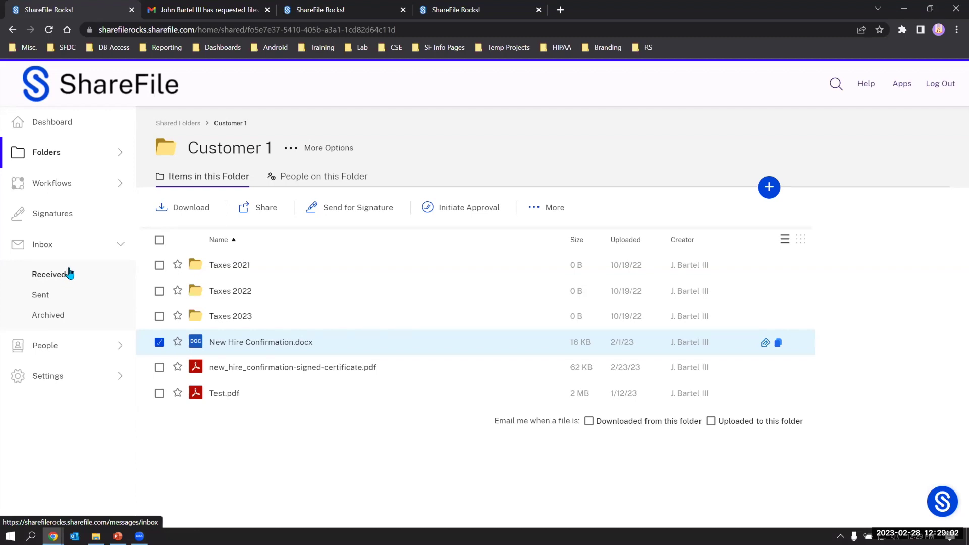
click(51, 299)
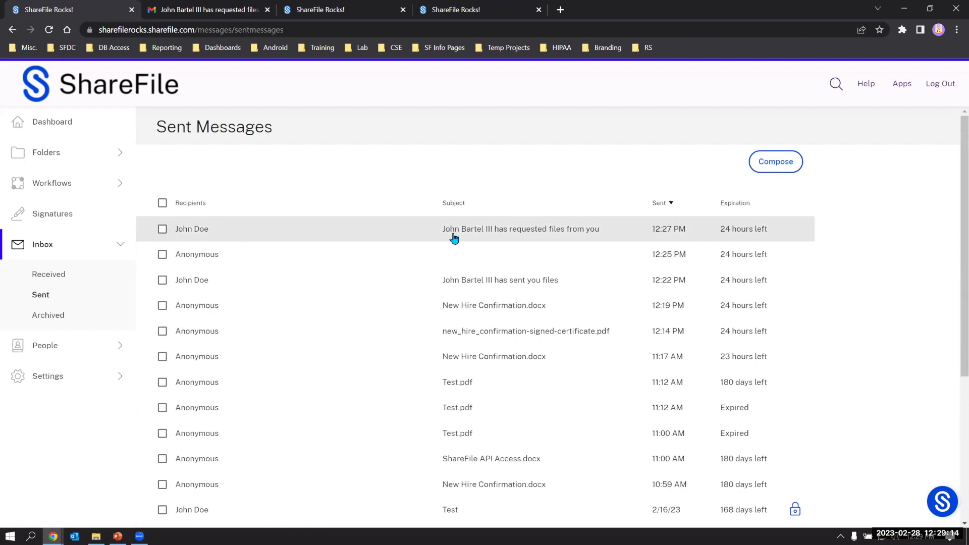
click(162, 230)
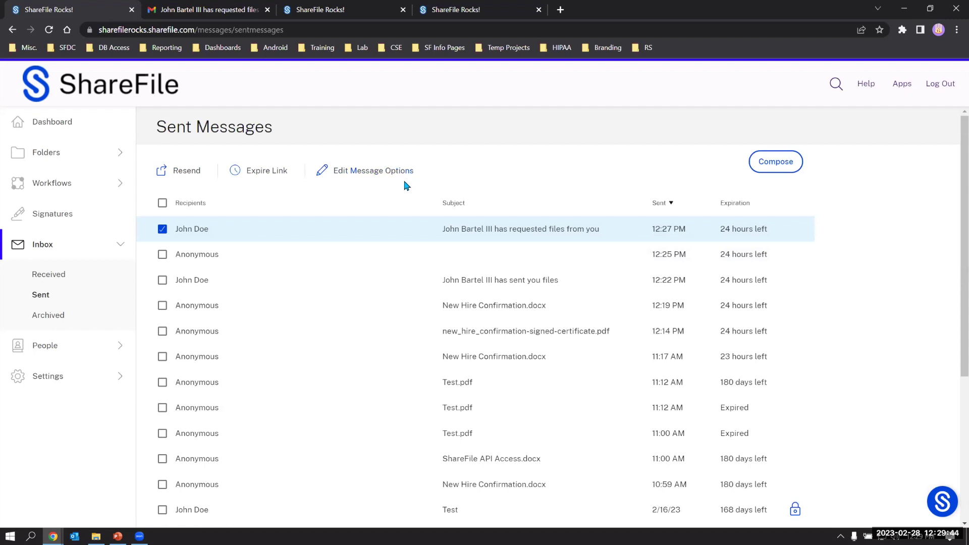
click(379, 171)
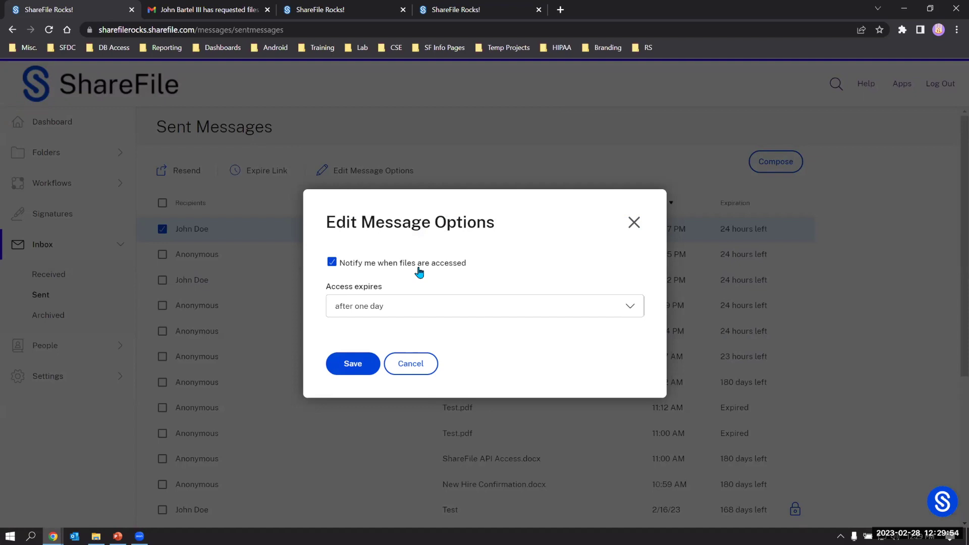
click(407, 309)
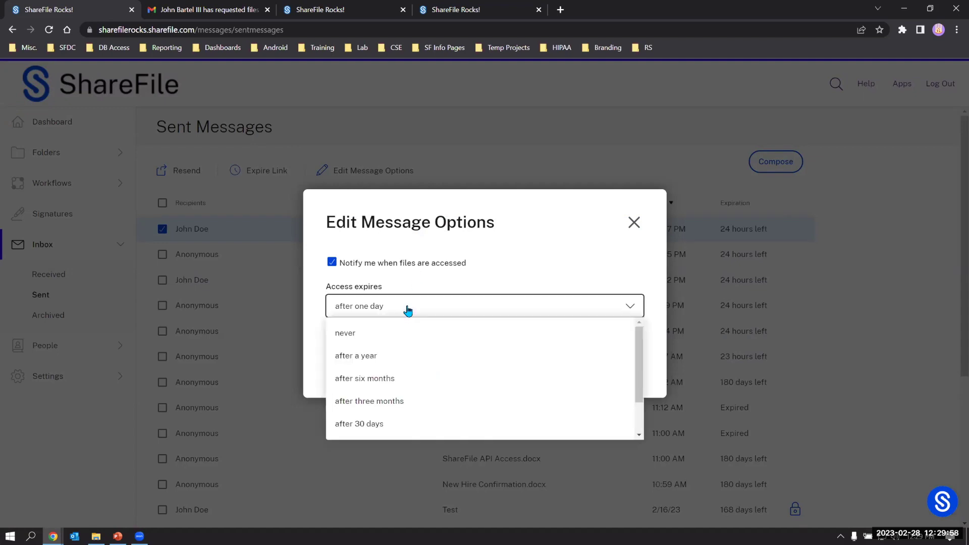
click(408, 309)
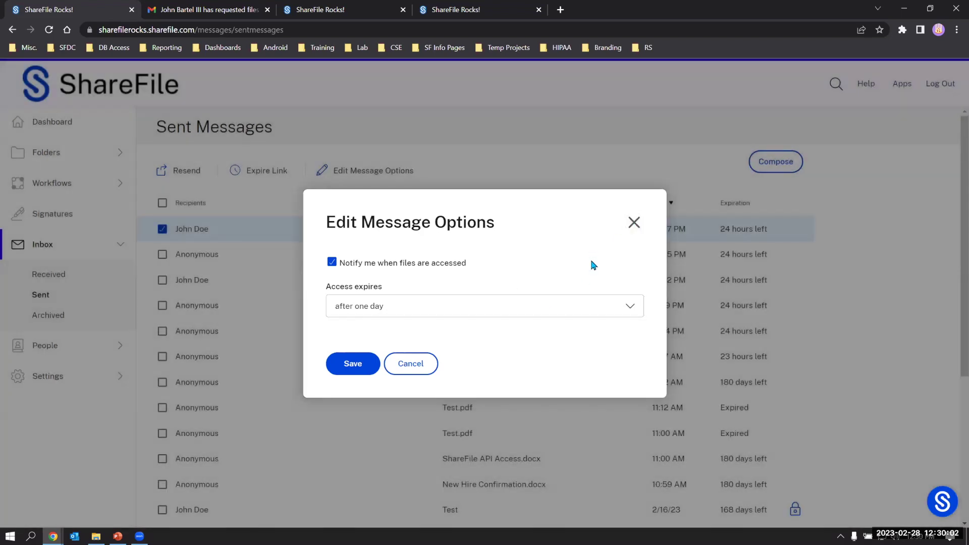
click(633, 222)
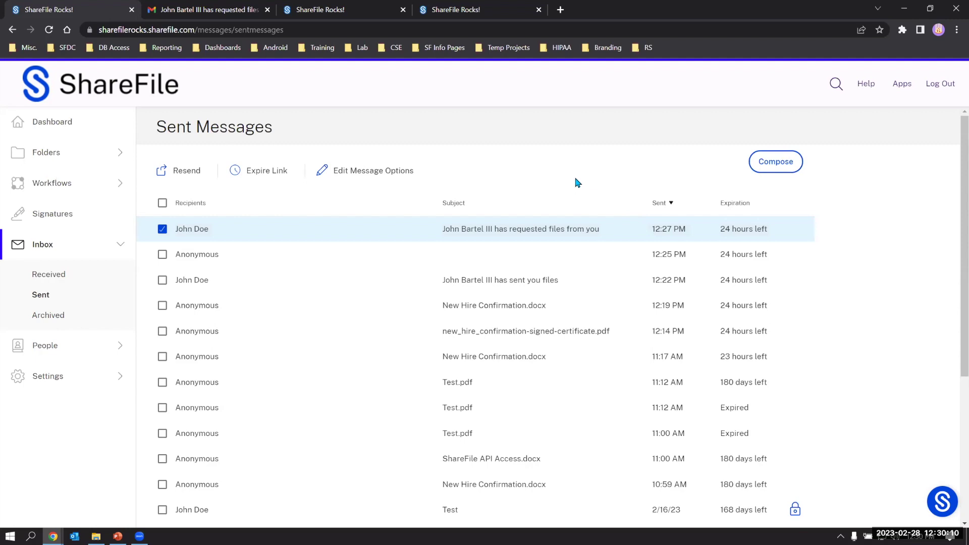
- View the form for composing a new encrypted email and close it without sending
click(769, 168)
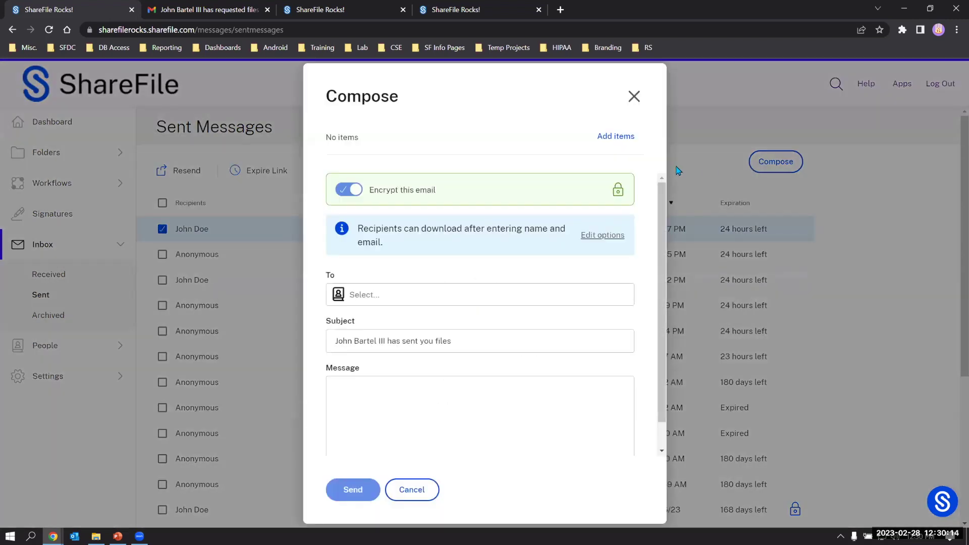
click(486, 375)
click(634, 96)
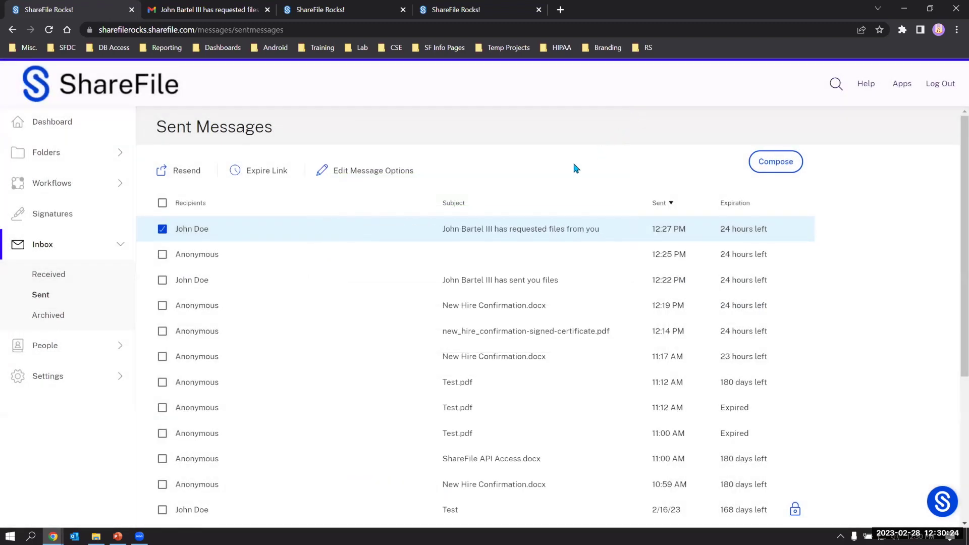
- Open the received message, view its shared file On-call_Timecard_3_22_2020.xls, and close the file and message
click(77, 274)
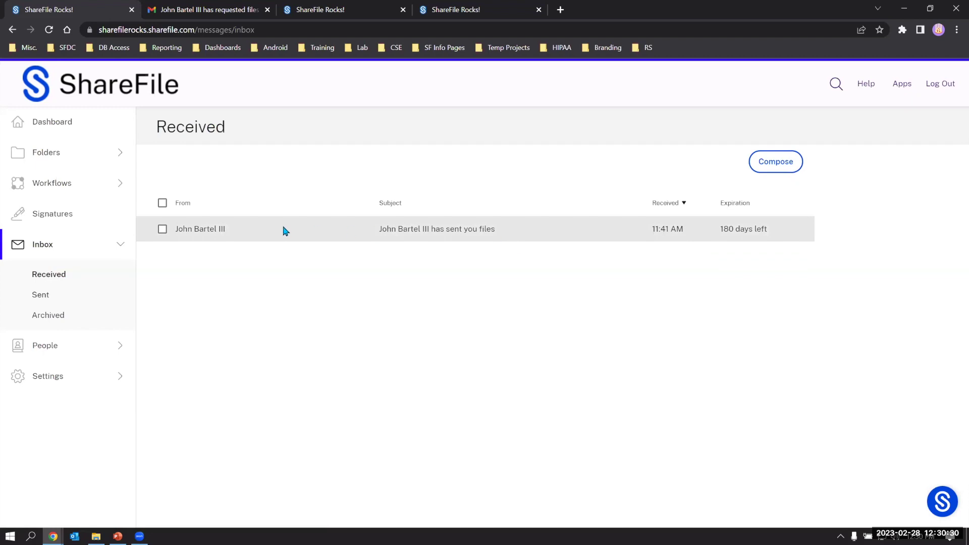
click(218, 235)
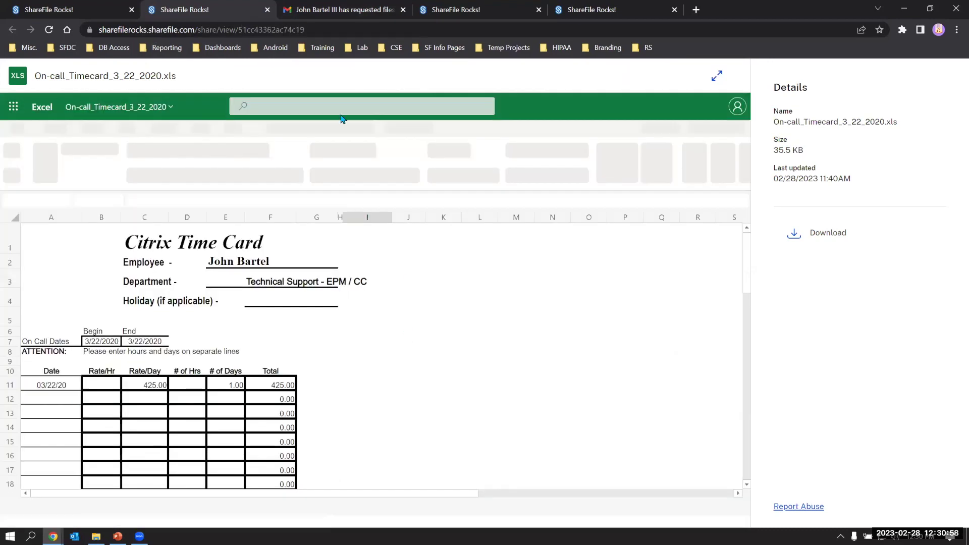
click(267, 10)
click(656, 136)
- Select the received message to show its available actions, view its contents again, and close it
click(163, 230)
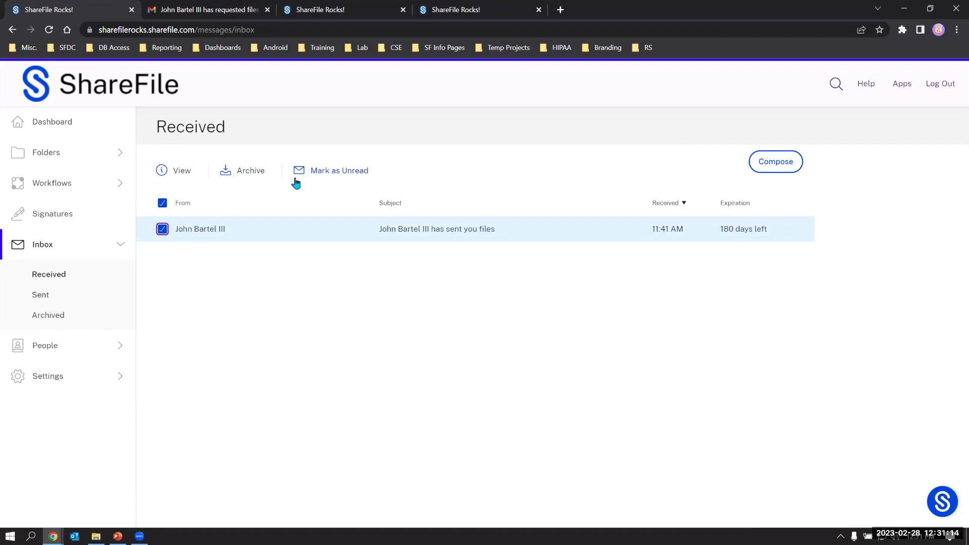
click(188, 173)
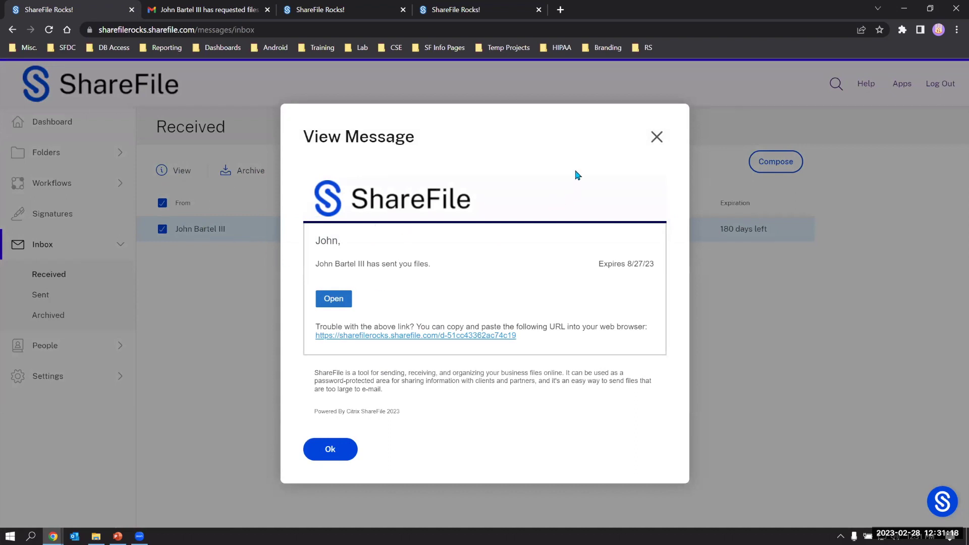
click(657, 140)
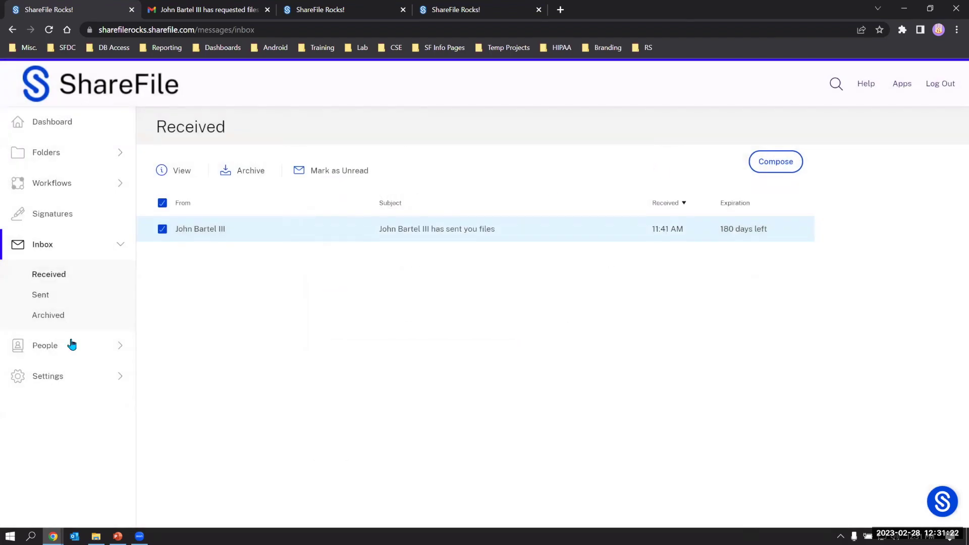
- View the archived messages, then return to the dashboard and expand the list of folder types
click(59, 327)
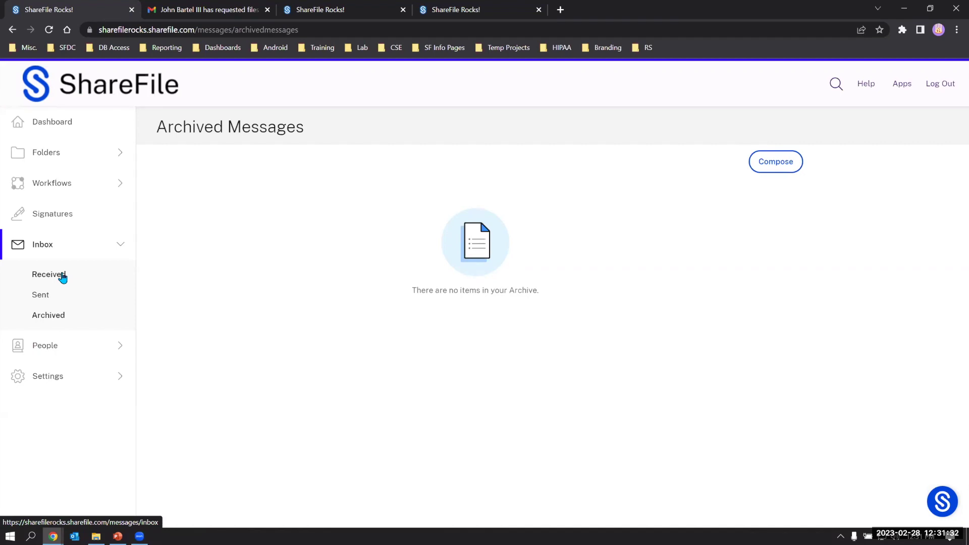
click(46, 122)
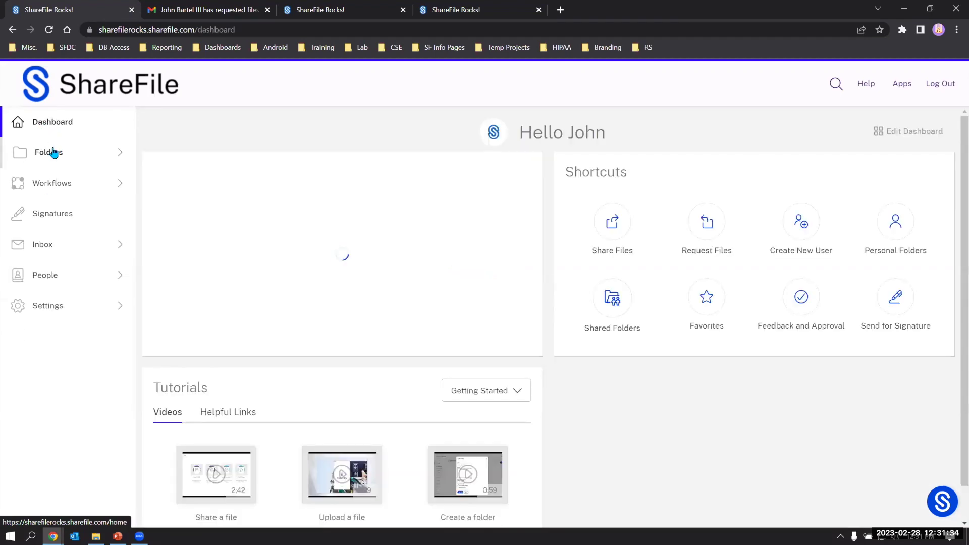
click(53, 152)
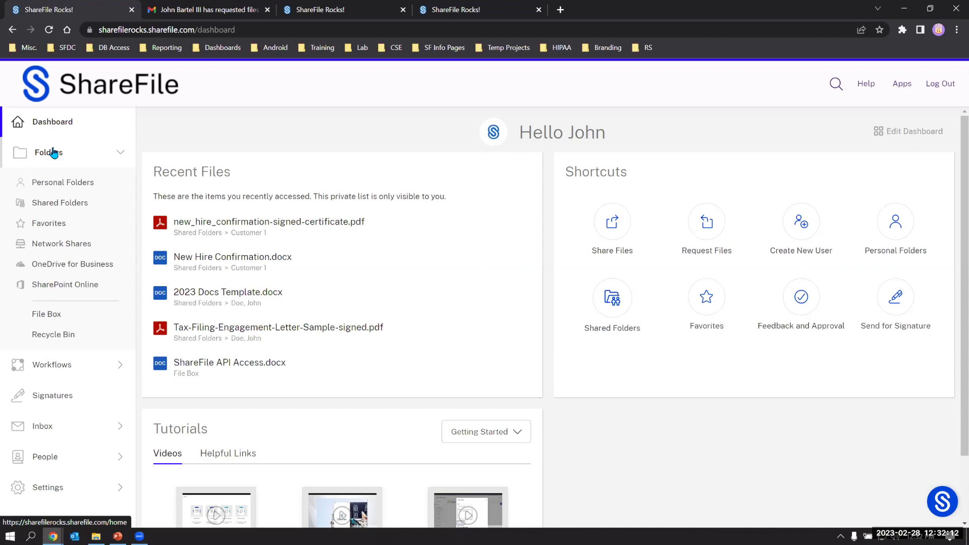
- Open the Internal Company Folder among the shared folders and view the people who have access to it
click(33, 204)
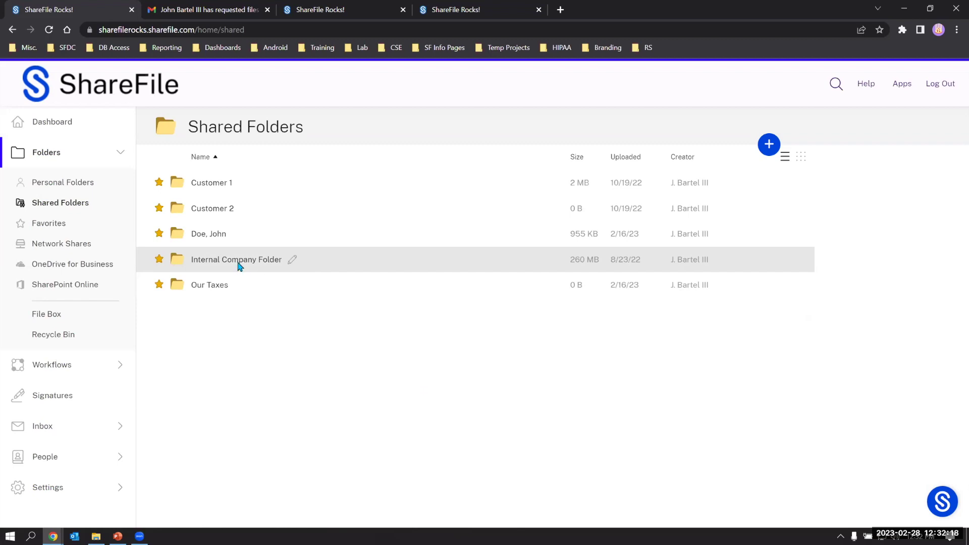
click(239, 266)
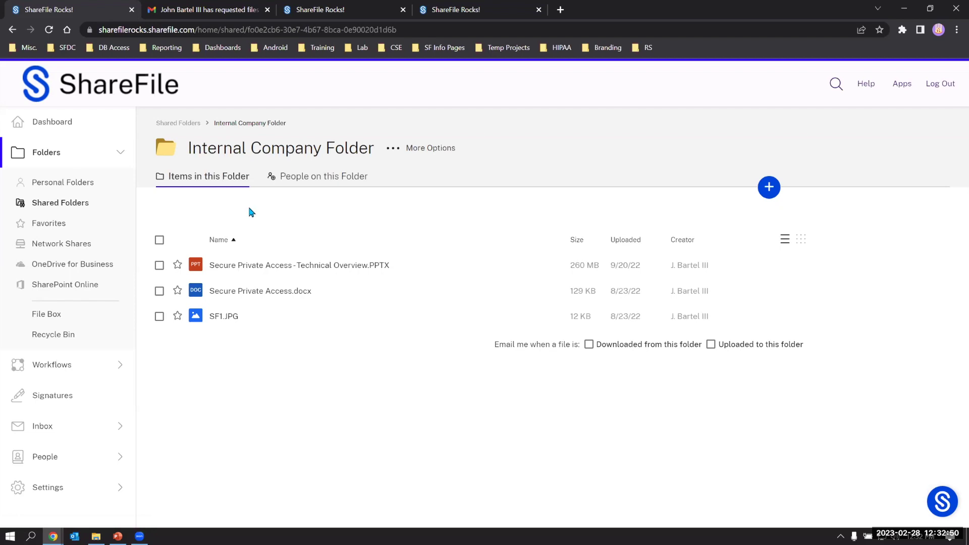
click(288, 188)
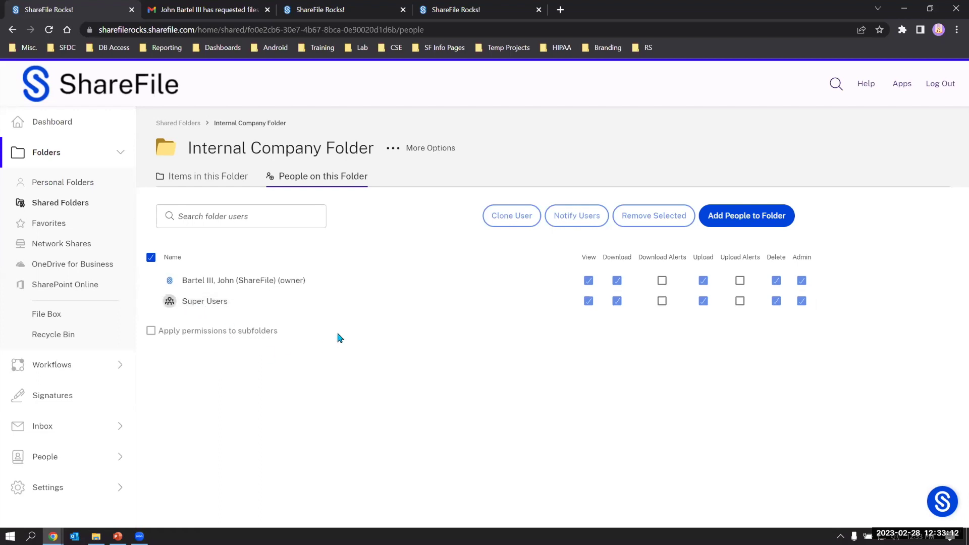
- Add an existing user with a Gmail address to the Internal Company Folder, keeping View, Download and Upload permissions and notification enabled
click(737, 216)
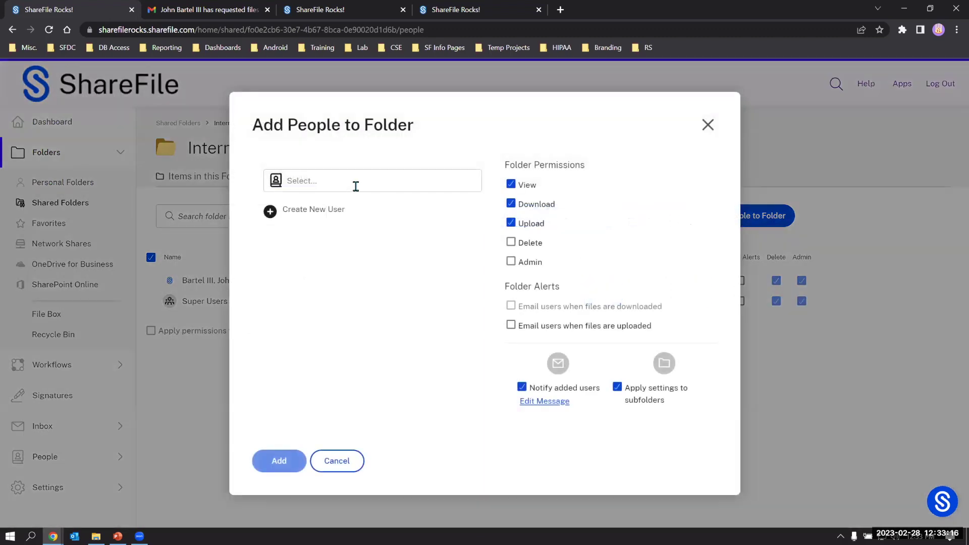
click(356, 185)
text(john)
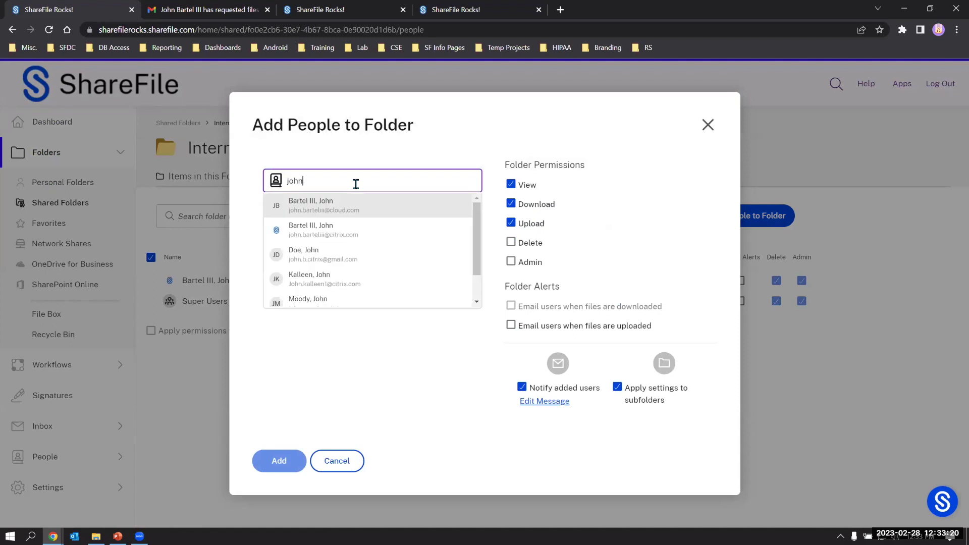
click(347, 259)
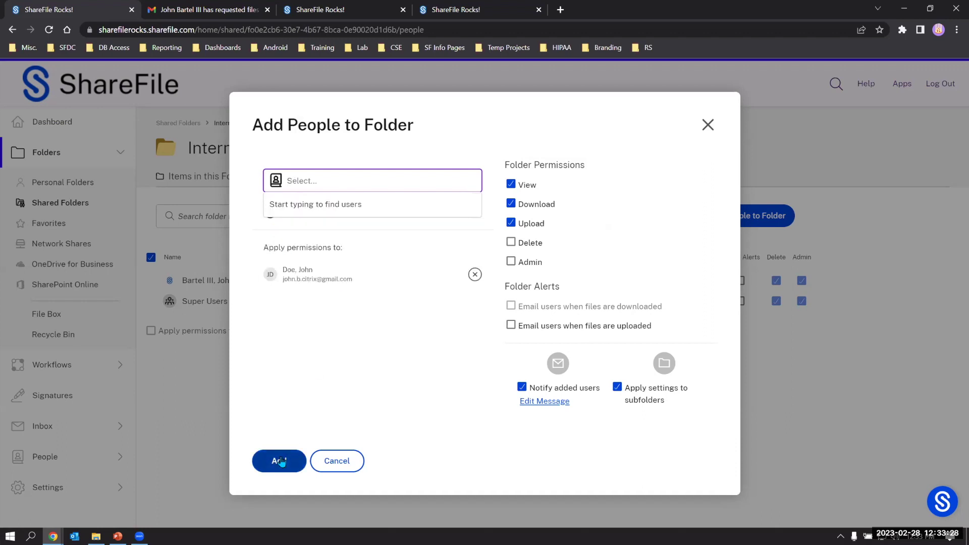
click(281, 461)
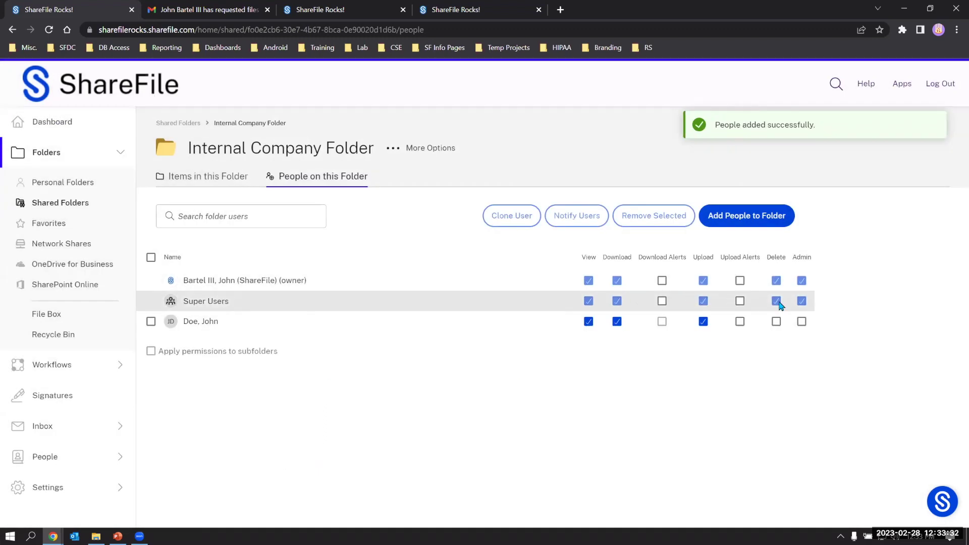
- Try enabling the Delete and Admin permissions in a new Add People to Folder form, and close it without adding anyone
click(752, 220)
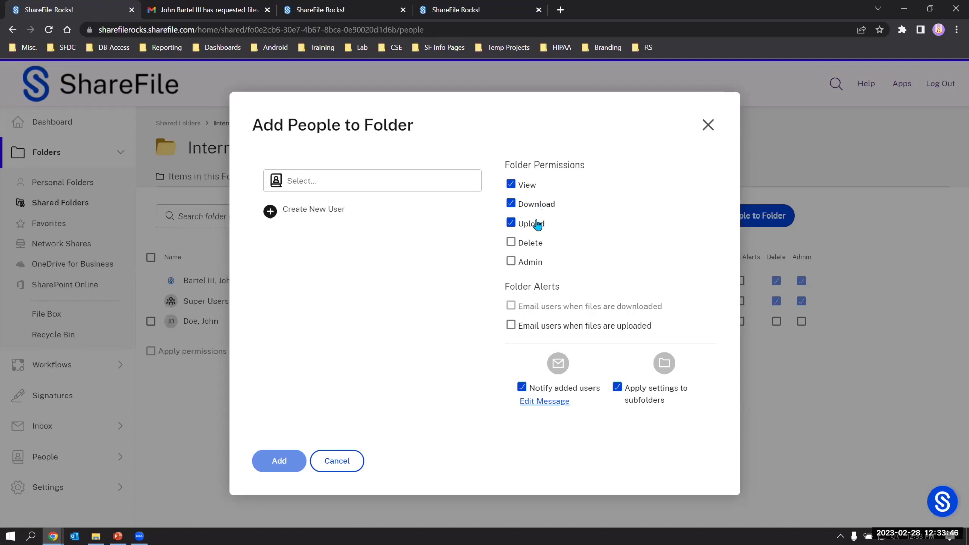
click(537, 251)
click(511, 264)
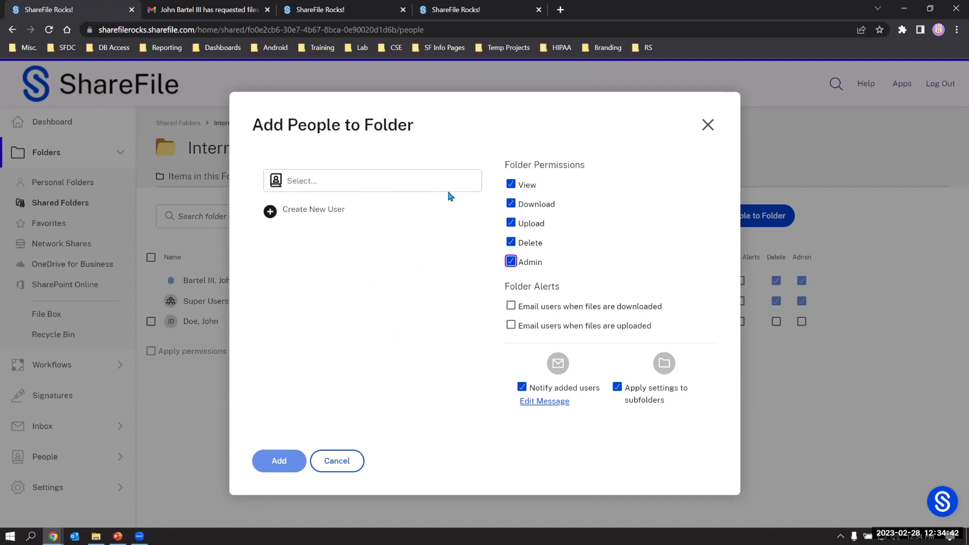
click(707, 126)
- Open the details of the Internal Company Folder, copy its direct link, and close the details
click(394, 151)
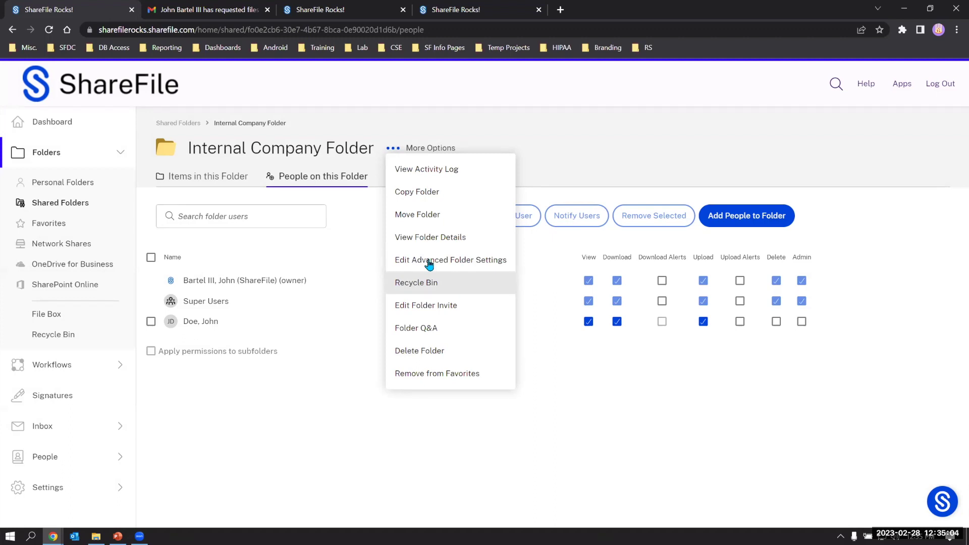
click(431, 237)
click(450, 250)
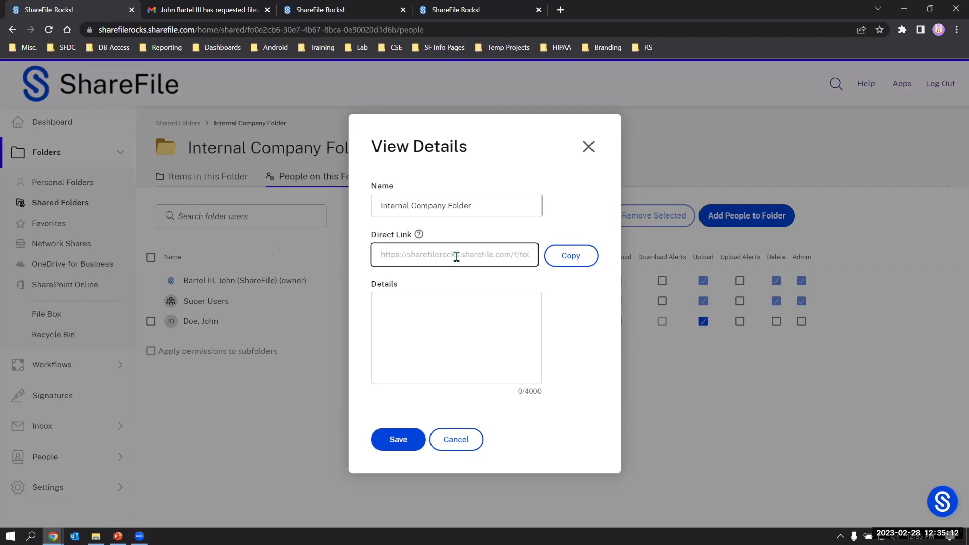
click(551, 254)
click(552, 255)
click(551, 255)
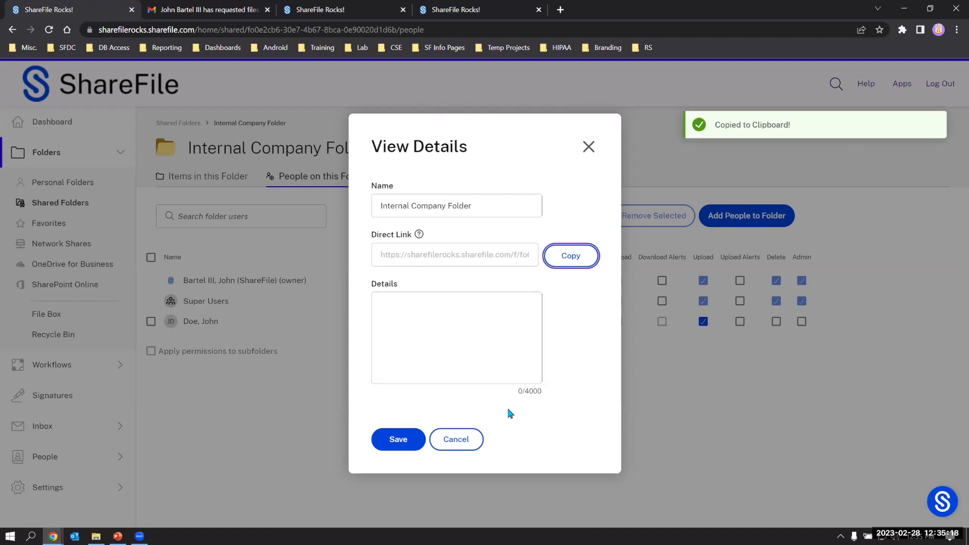
click(592, 145)
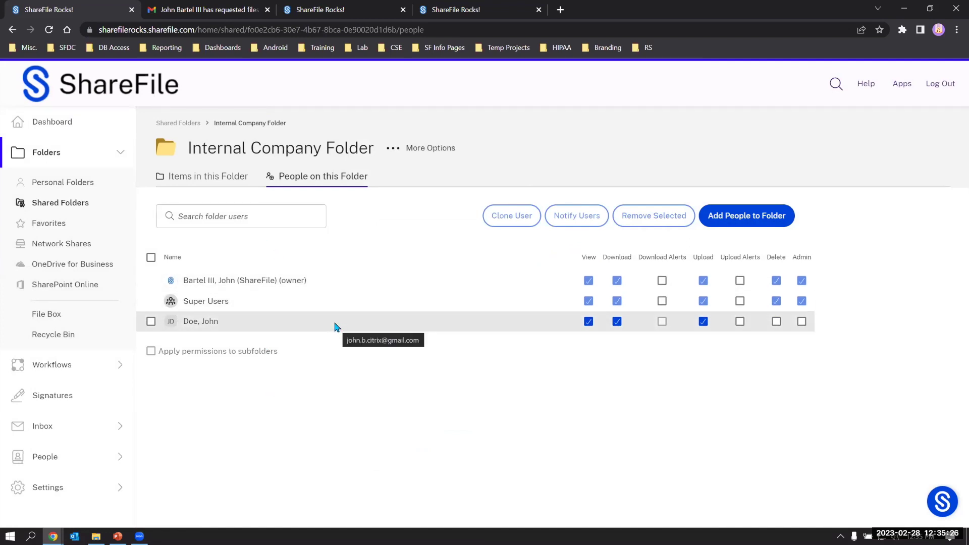
- Switch to Gmail, open the email about the shared Internal Company Folder, and follow its link to view the folder
click(207, 9)
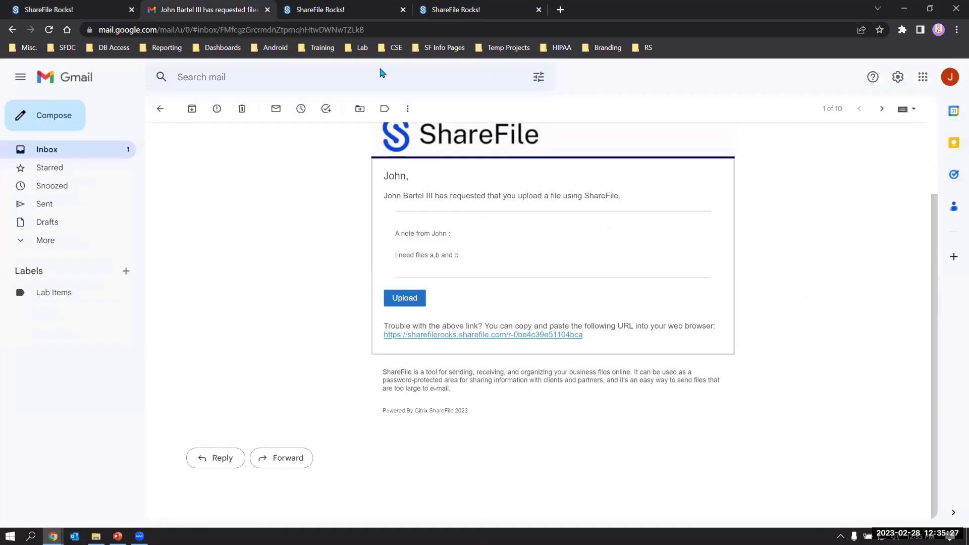
click(45, 150)
click(359, 172)
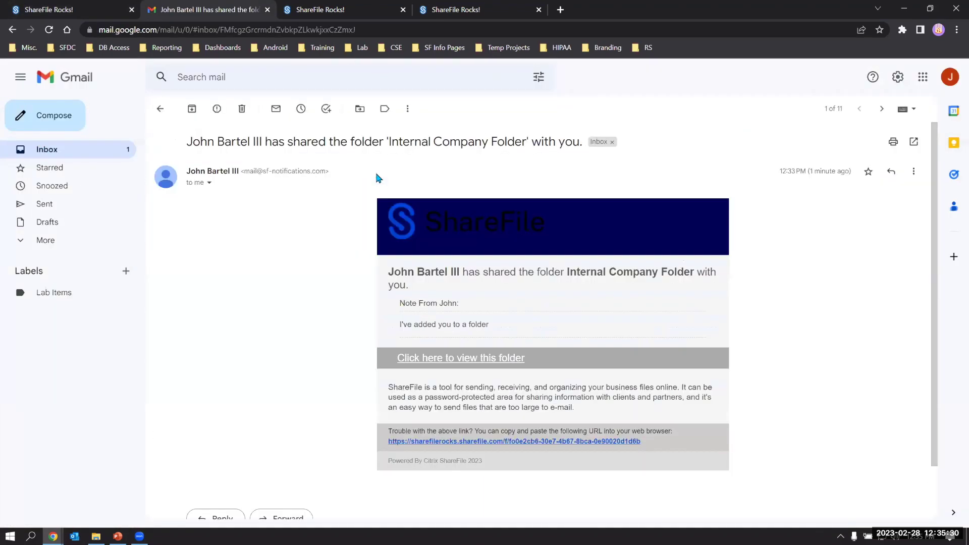
click(496, 361)
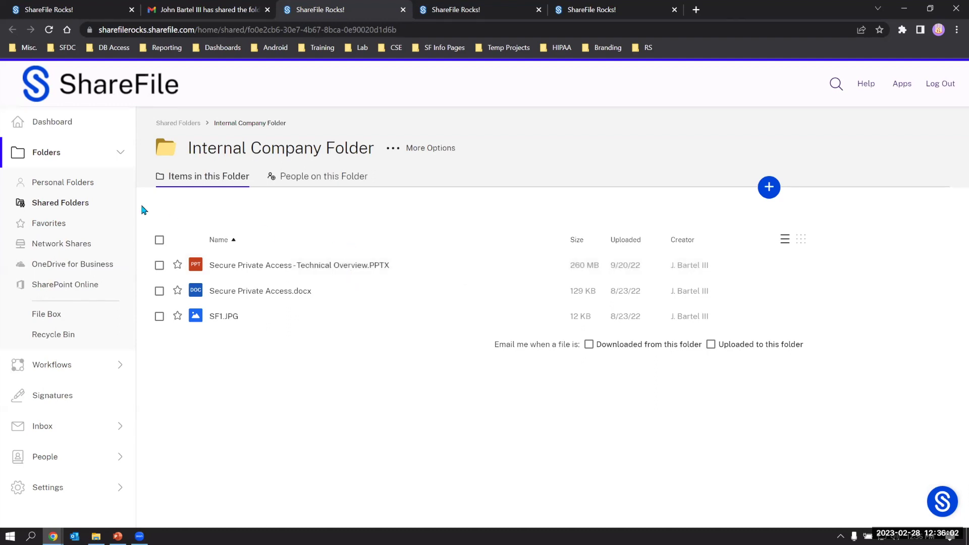
- Return to the list of shared folders and reopen the Internal Company Folder from there
click(81, 204)
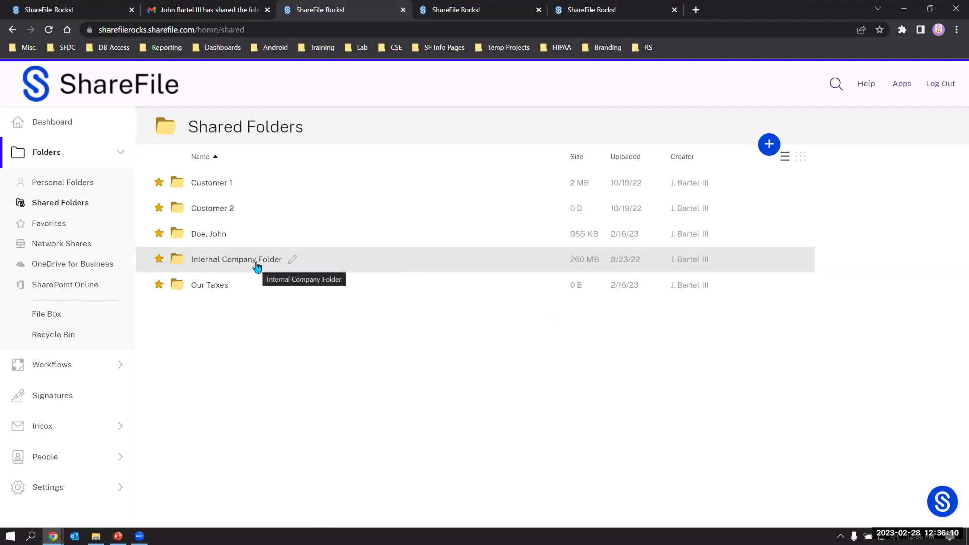
click(257, 266)
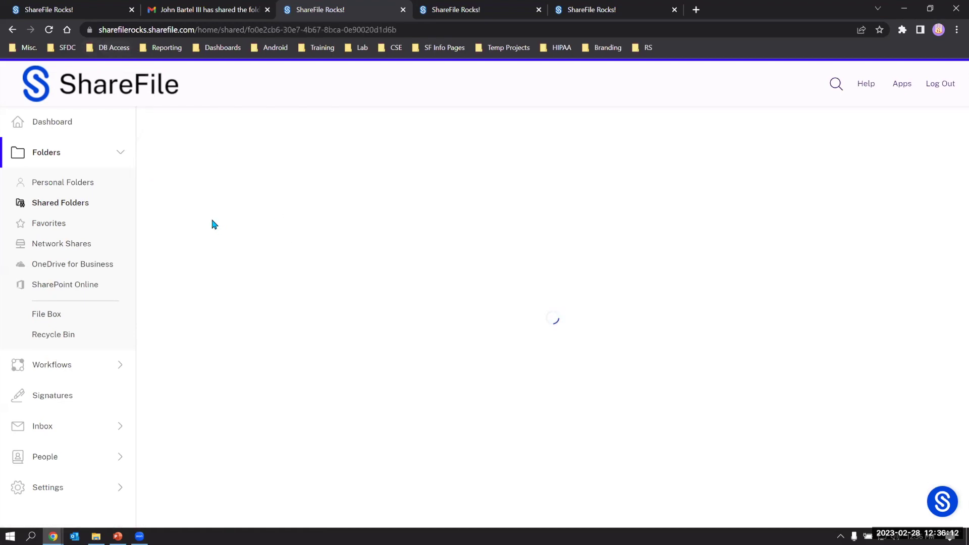